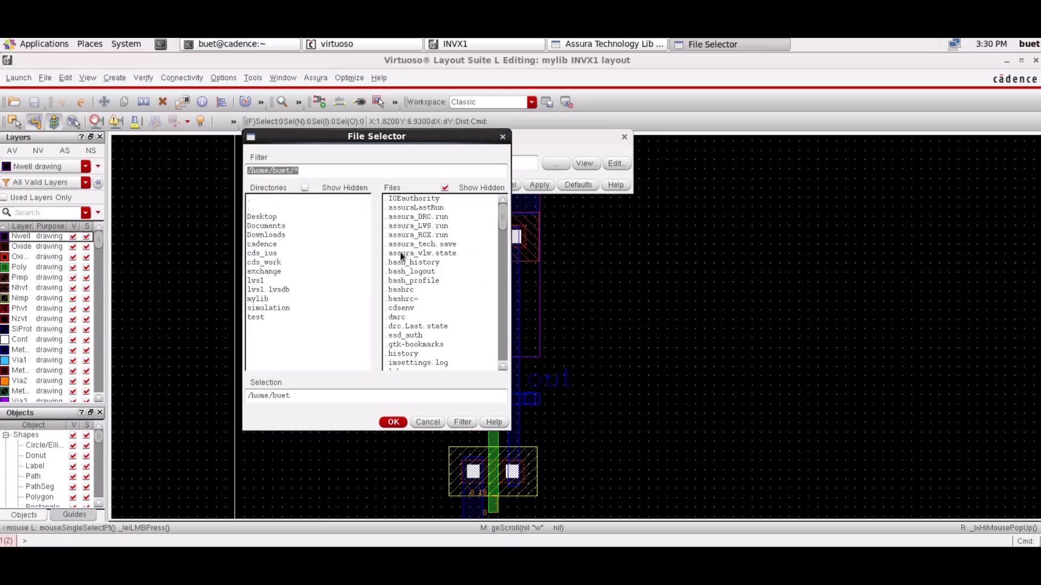
- Set the Assura technology file to /home/buet/cds_work/assura_tech.lib
mouse_move(503, 222)
mouse_down()
mouse_move(498, 330)
mouse_move(502, 203)
mouse_up()
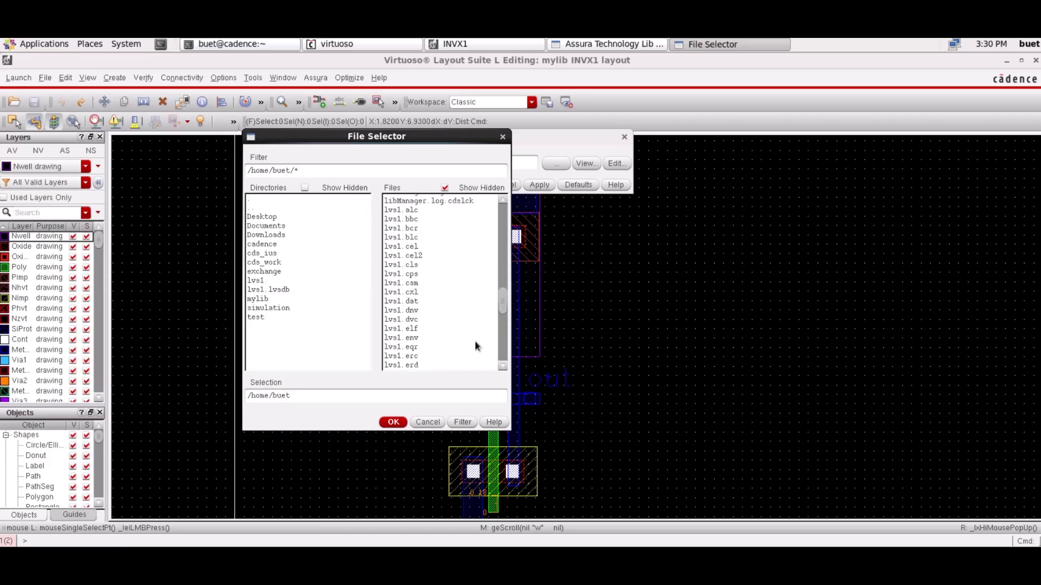
click(428, 422)
click(564, 167)
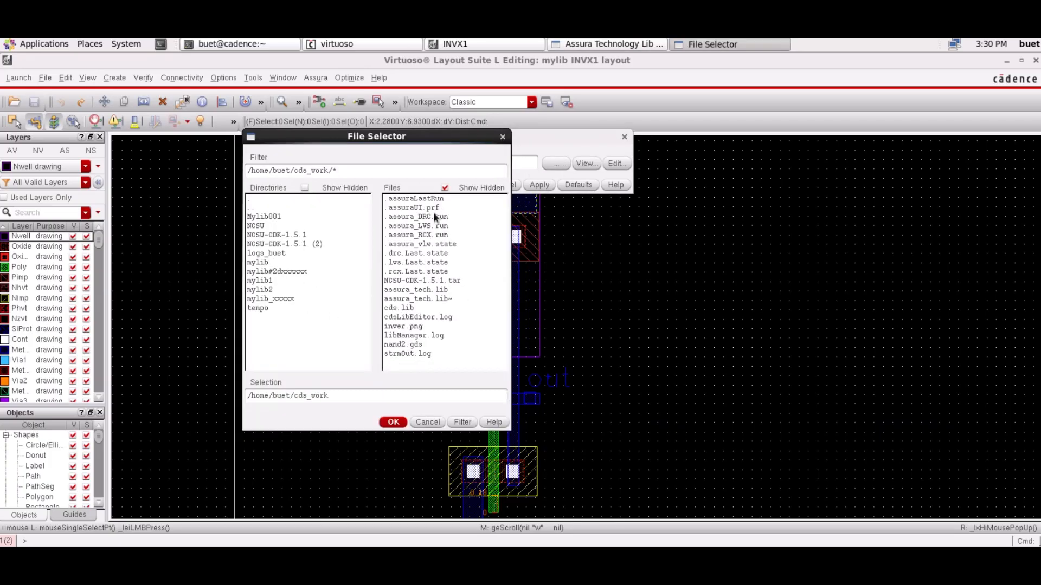
click(402, 291)
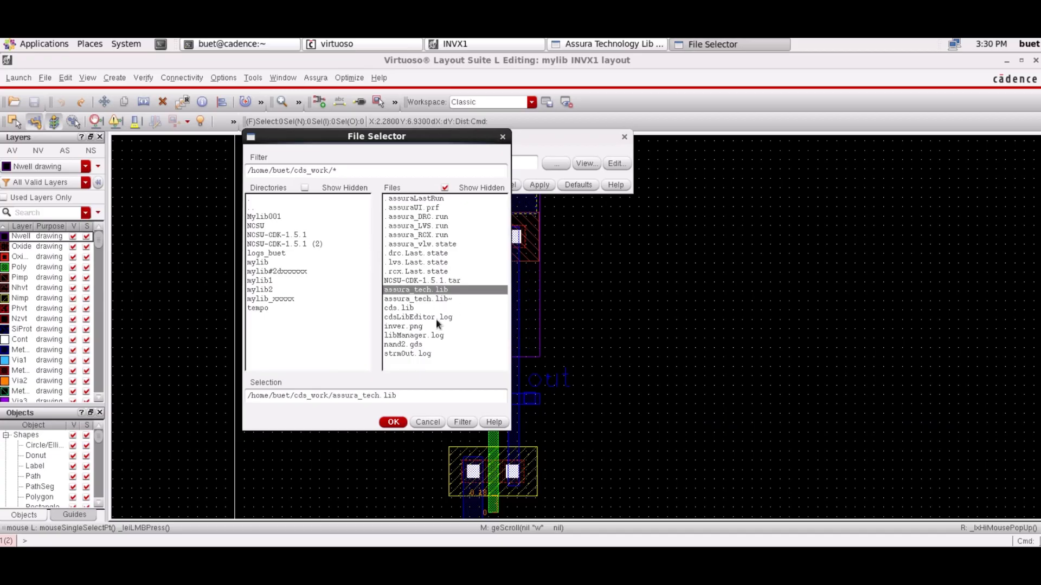
click(393, 422)
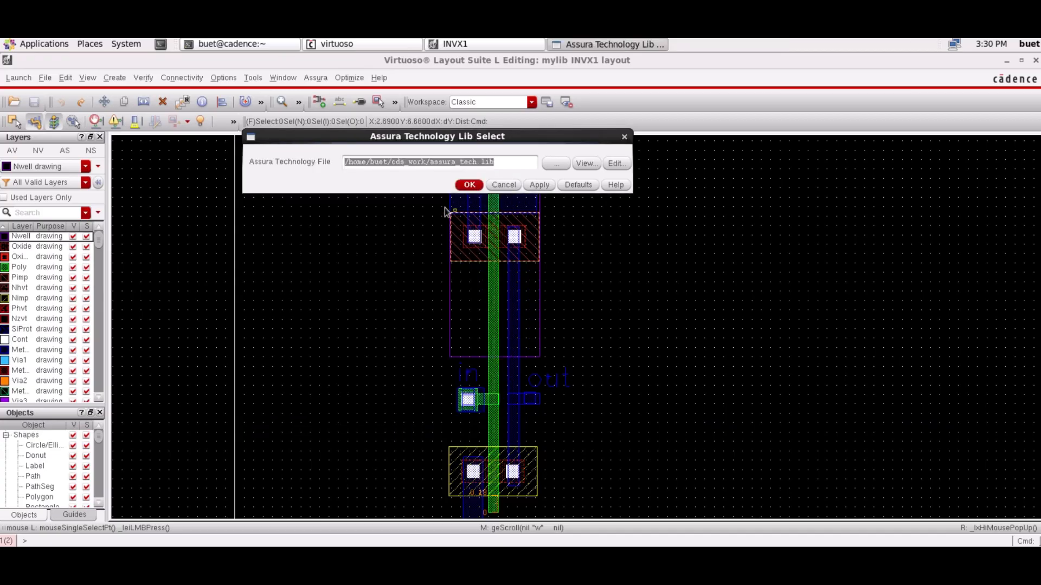
click(469, 185)
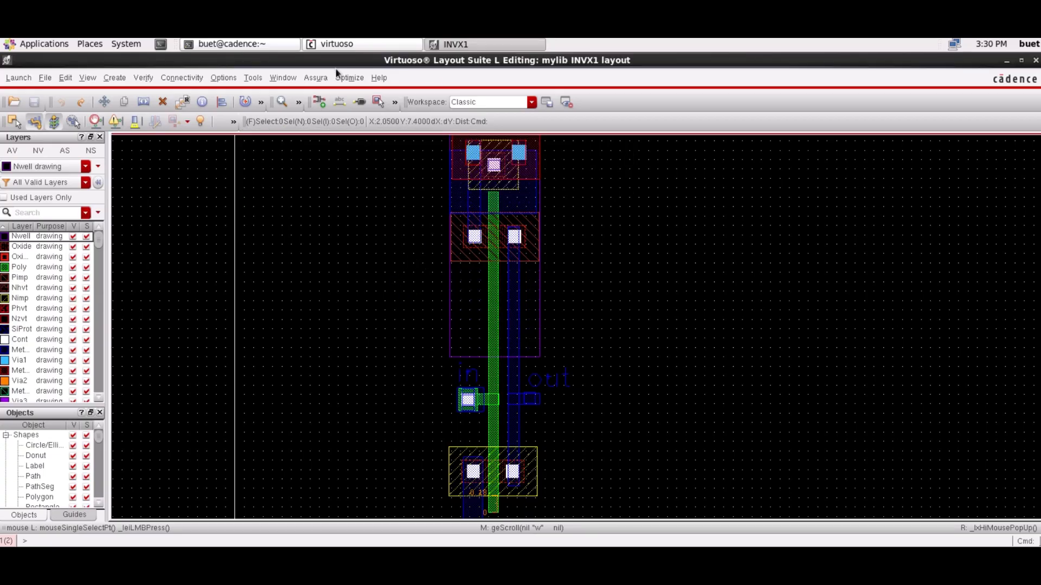
- Set up an Assura DRC run for the INVX1 layout in mylib using the gpdk090 technology
click(317, 77)
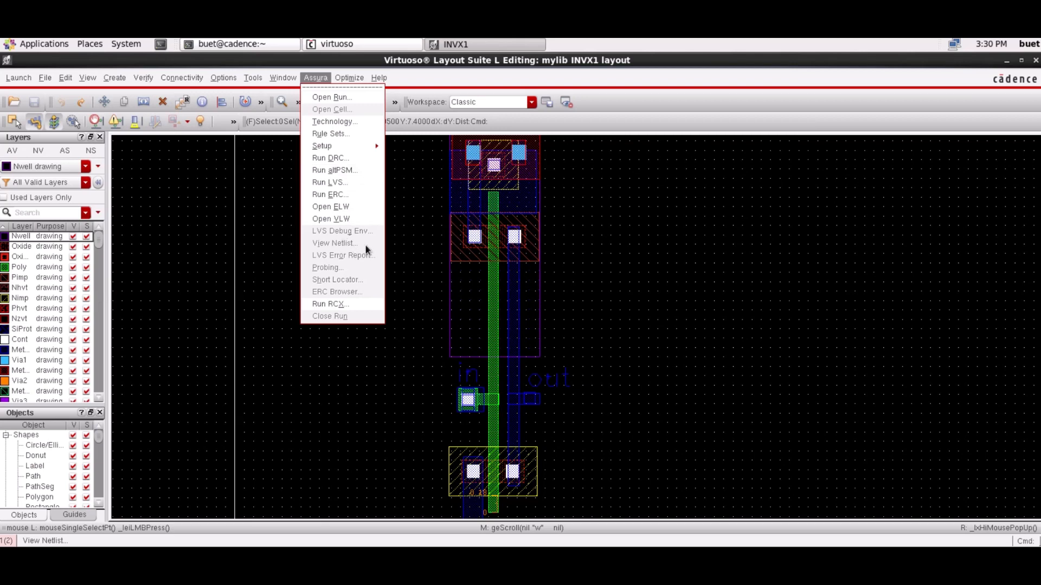
click(346, 158)
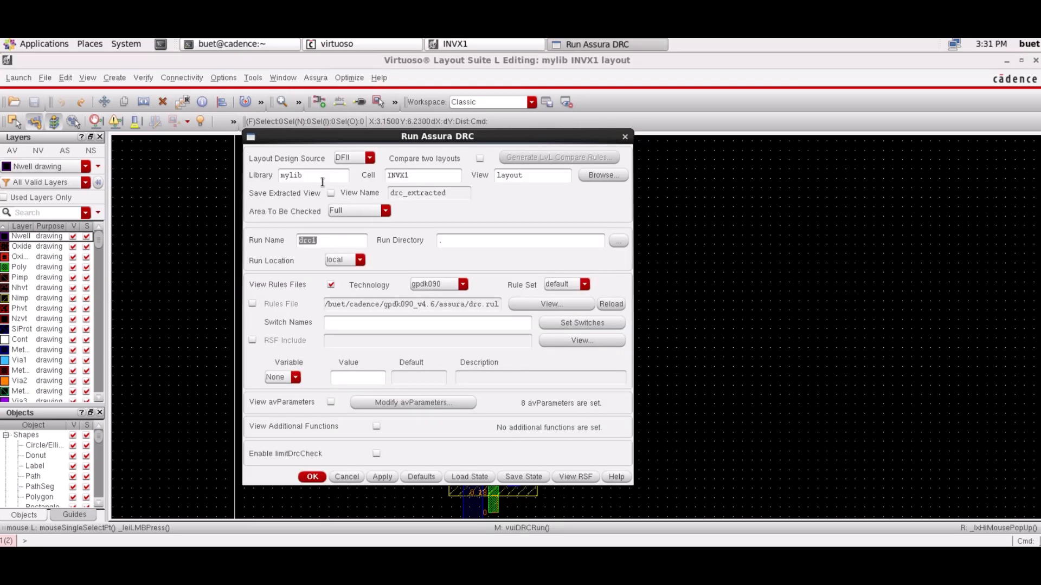
click(436, 181)
click(549, 172)
click(433, 285)
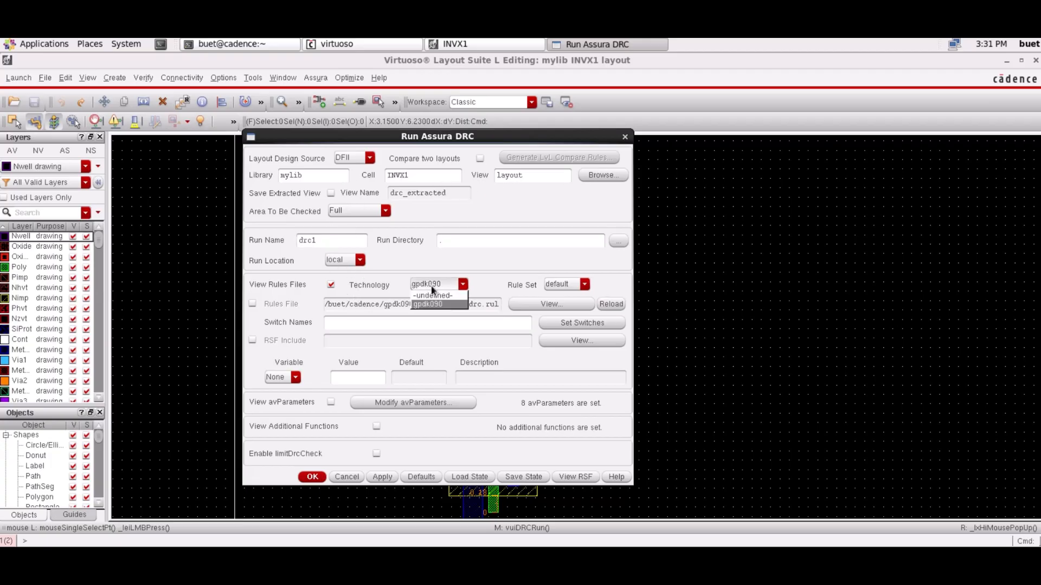
click(429, 304)
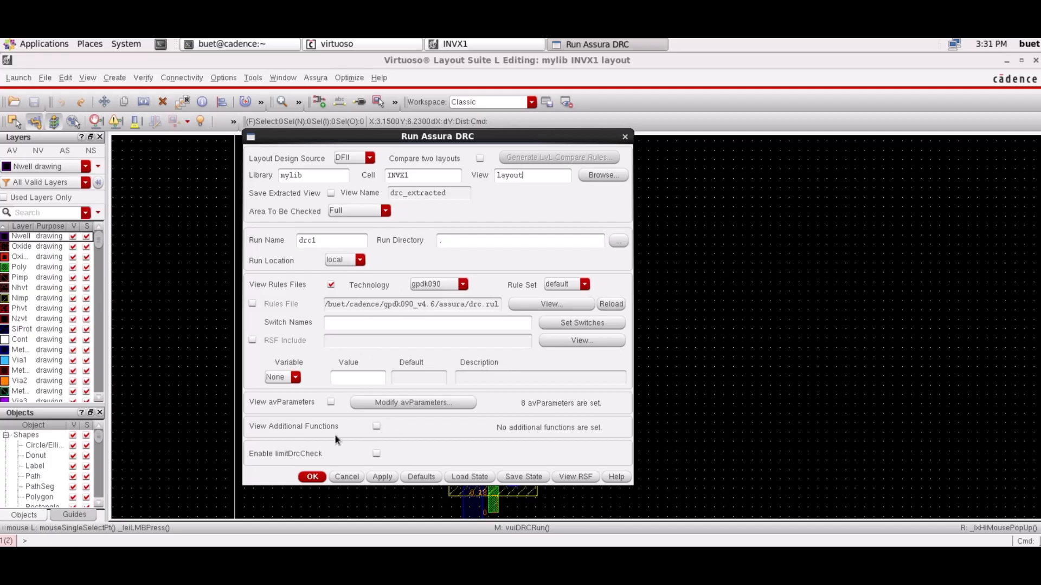
- Run the drc1 check, overwriting its existing data, and open the results
click(310, 477)
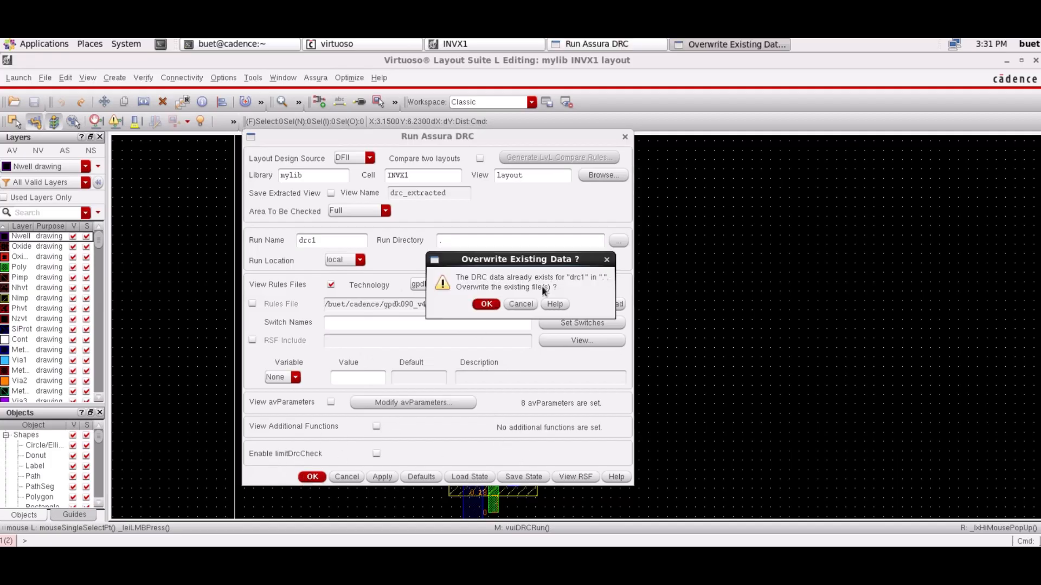
click(485, 304)
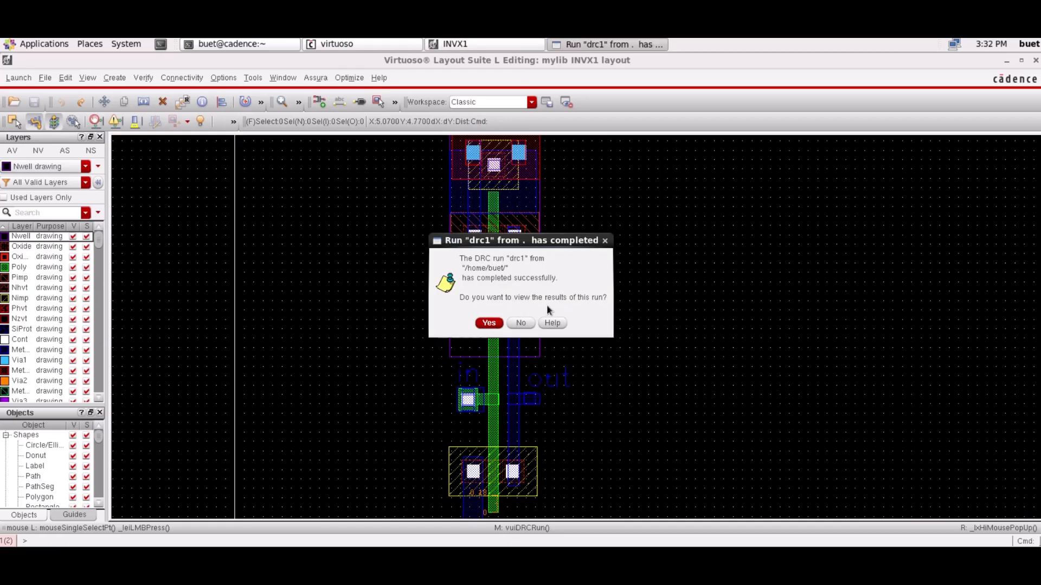
click(488, 322)
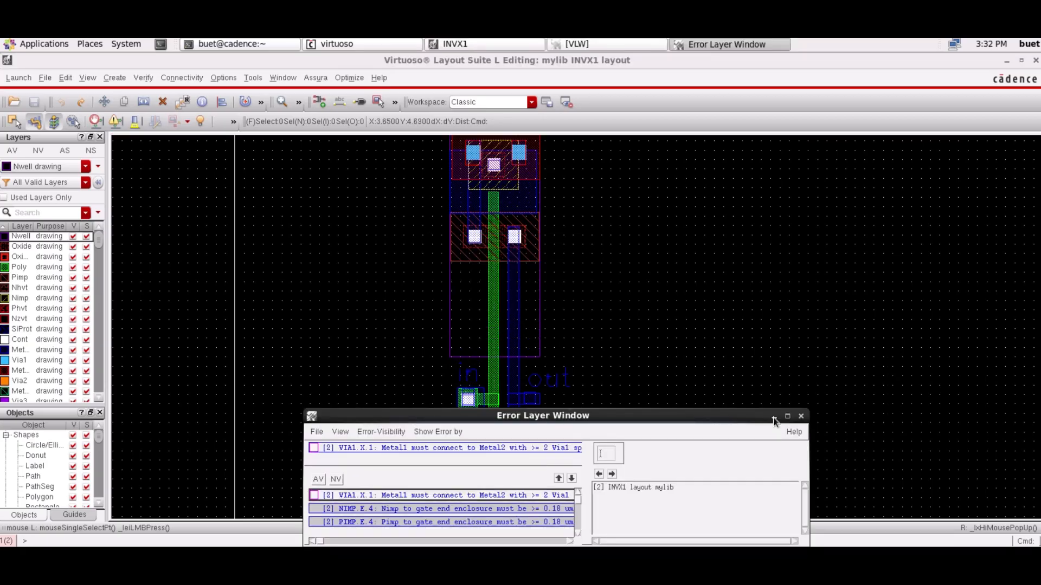
- Reposition and enlarge the Error Layer Window to read the full list of DRC violations
drag(714, 421, 604, 210)
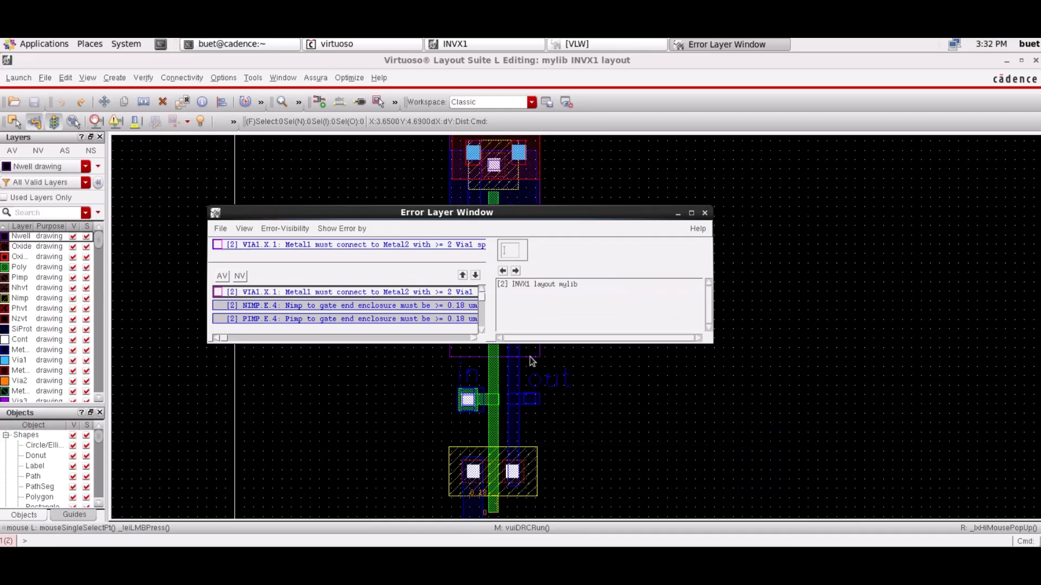
click(501, 349)
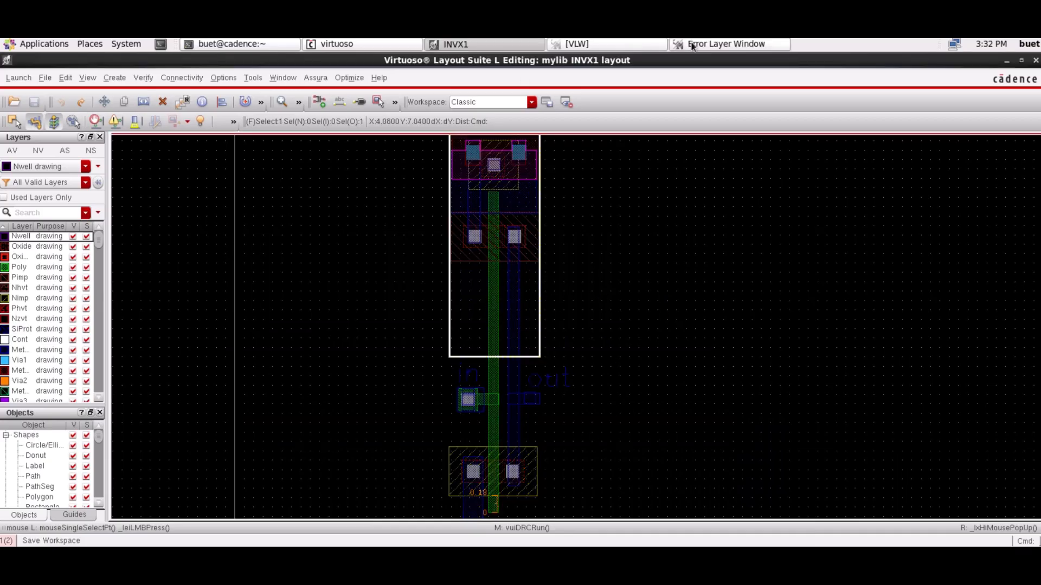
click(694, 45)
drag(378, 344, 378, 465)
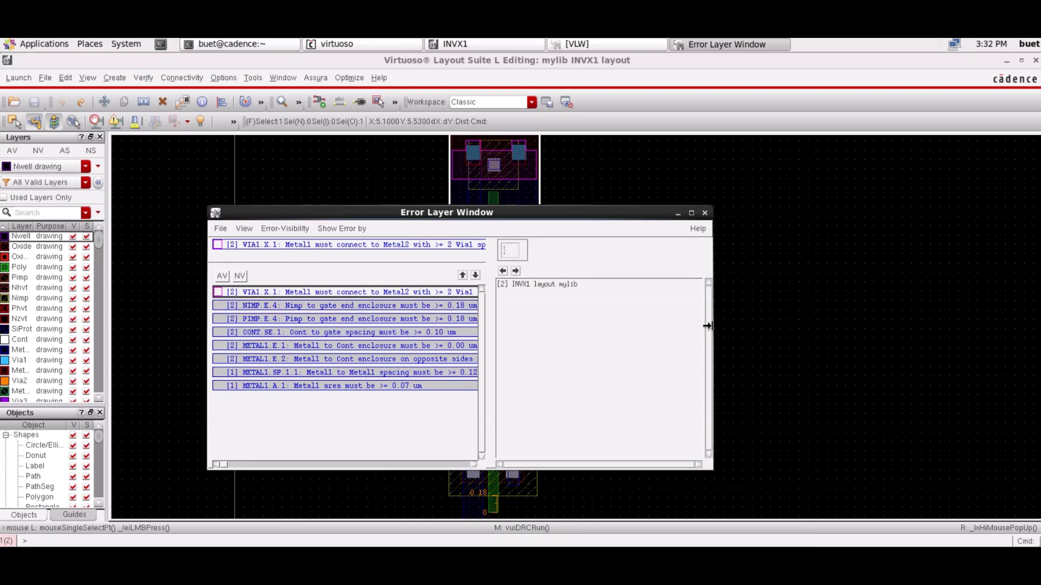
drag(714, 328, 970, 320)
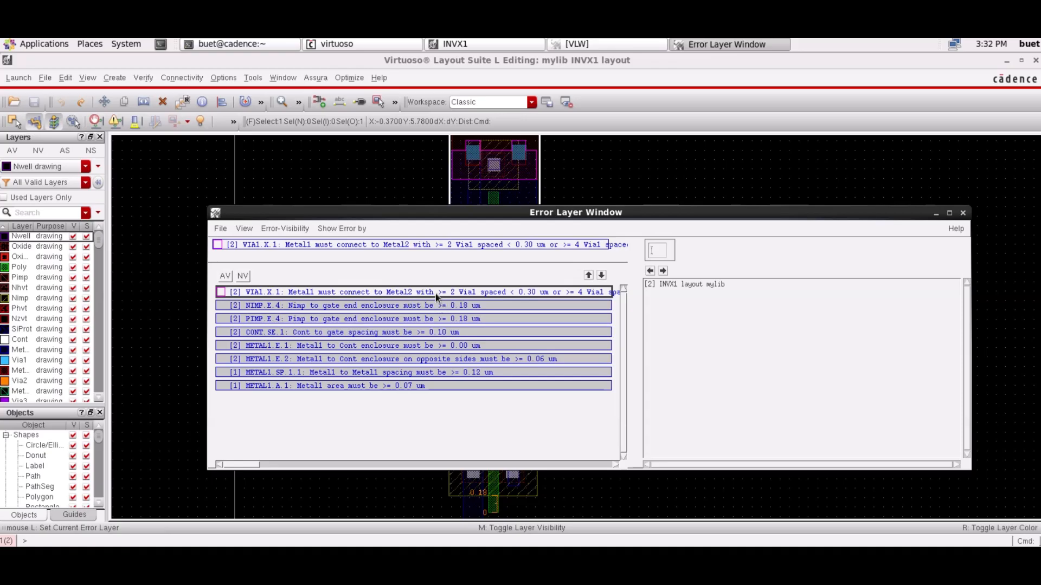
- Locate the first VIA1.X.1 violation in the layout and move the error window aside to inspect it
click(662, 272)
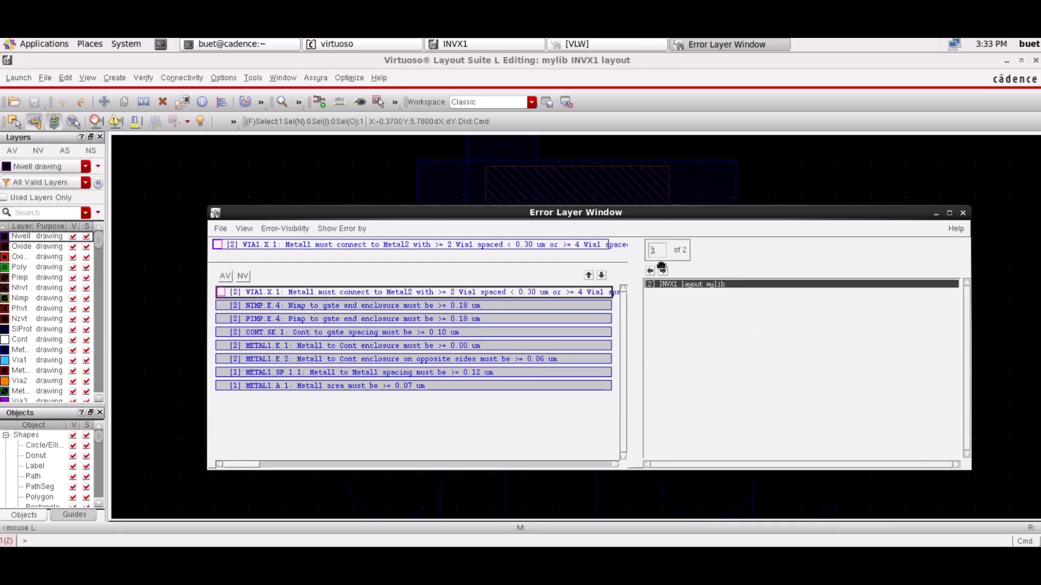
drag(661, 266, 681, 470)
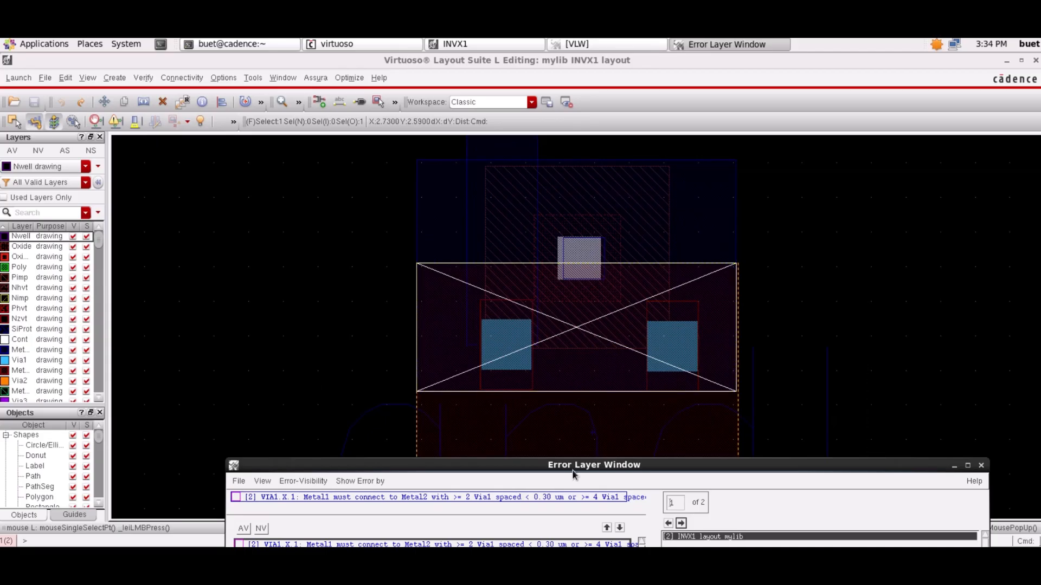
drag(563, 465, 595, 250)
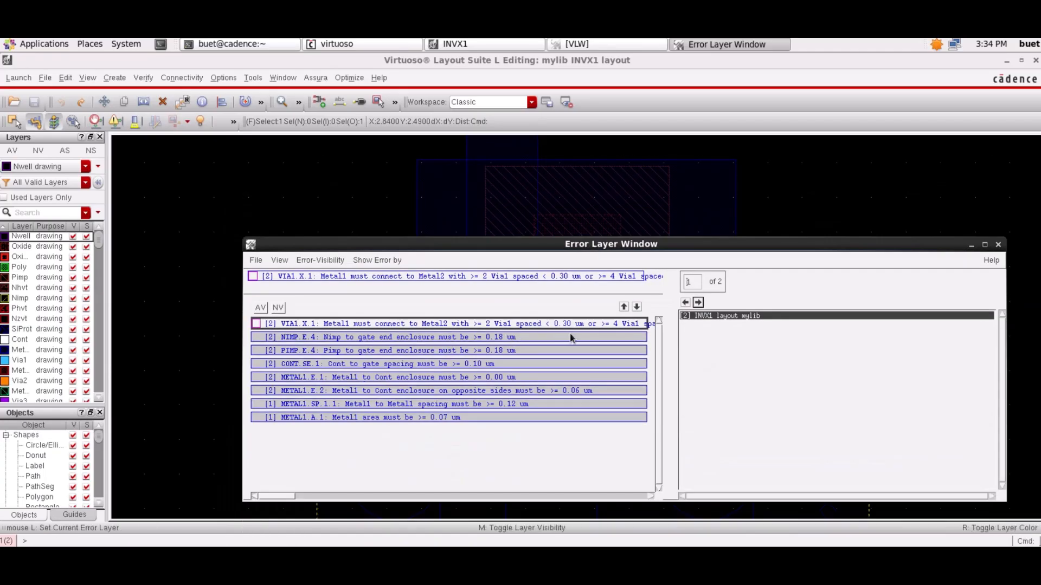
- Maximize the Error Layer Window to read the complete VIA1.X.1 rule
drag(1007, 355, 939, 356)
click(241, 376)
click(726, 45)
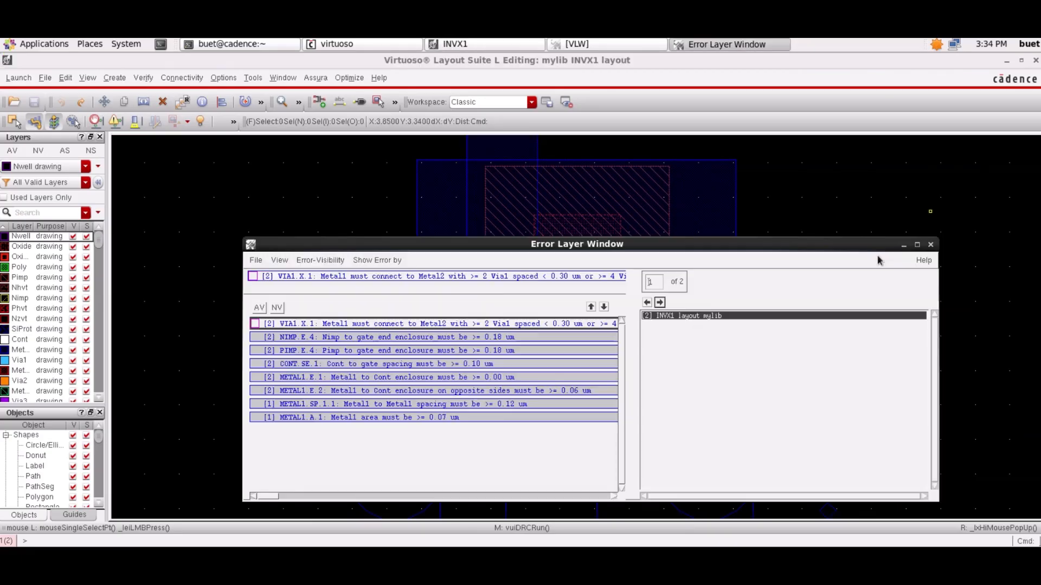
click(917, 245)
click(640, 44)
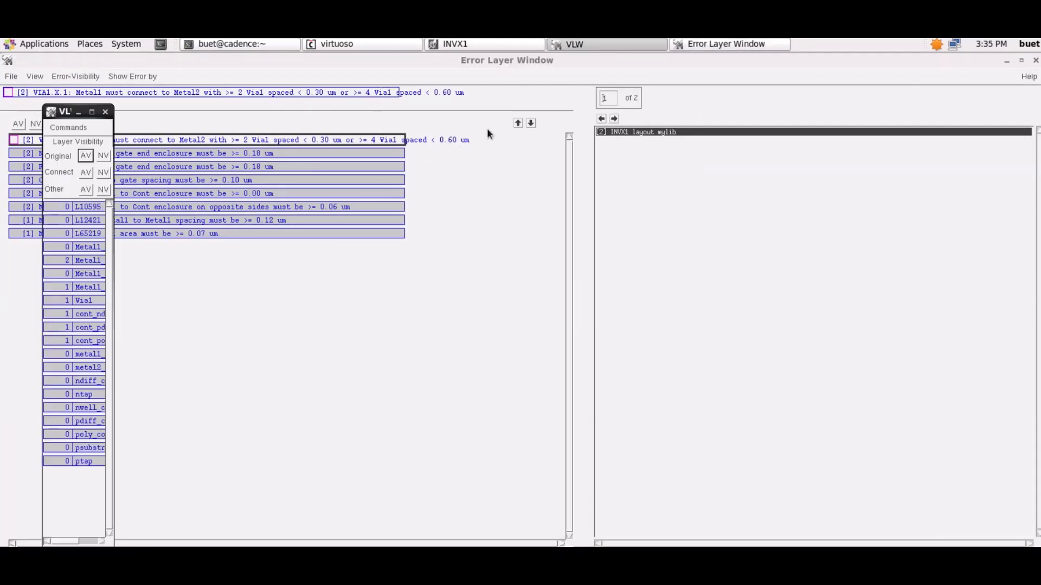
- Return to the INVX1 layout and shift the left-hand Via1 via about 0.02 outward with Stretch
click(488, 44)
click(520, 362)
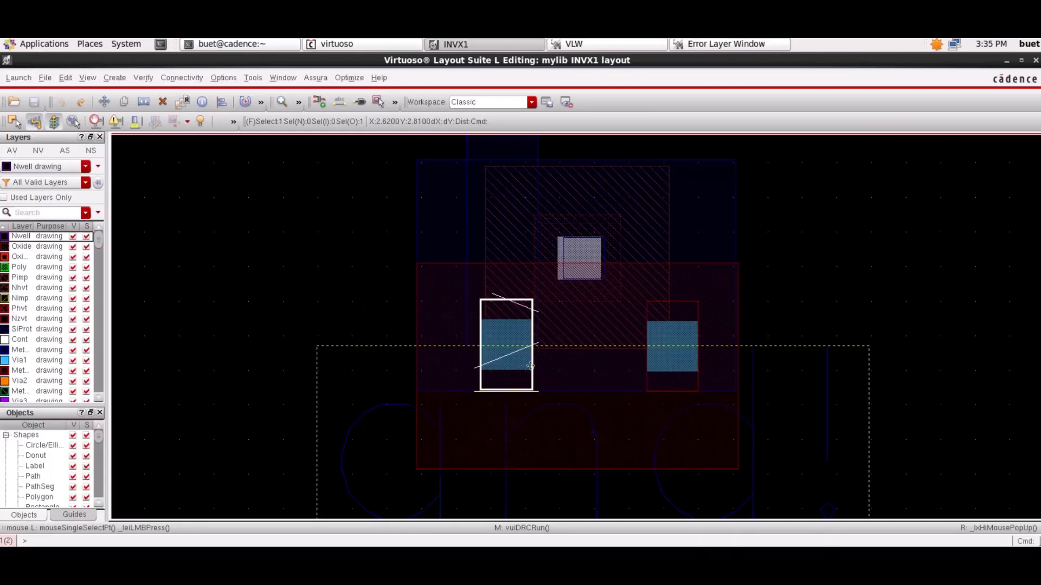
key(s)
click(480, 350)
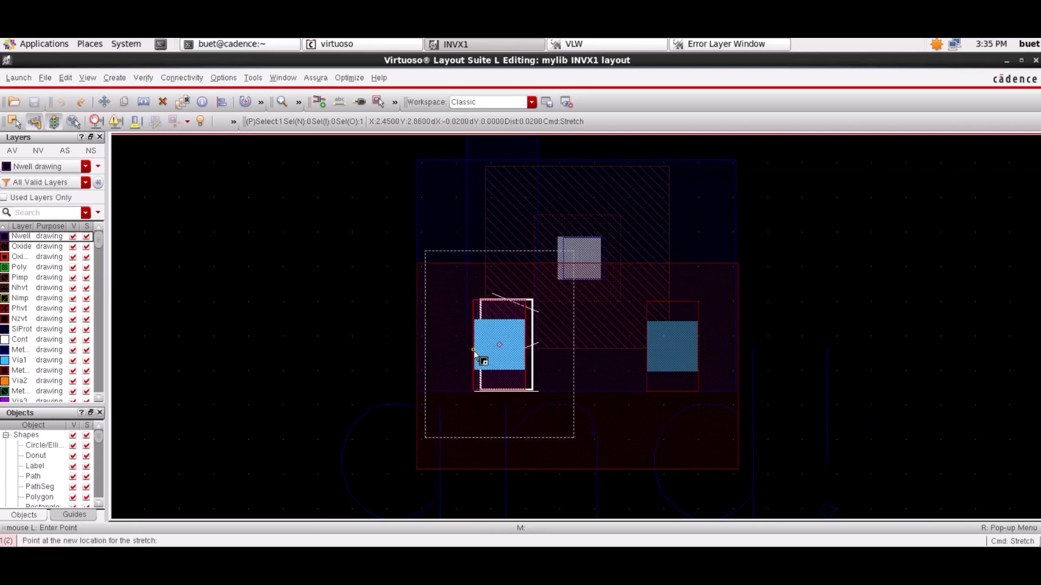
- Try to shift the right-hand Via1 via outward with Stretch, and undo the move
click(680, 337)
key(s)
click(677, 337)
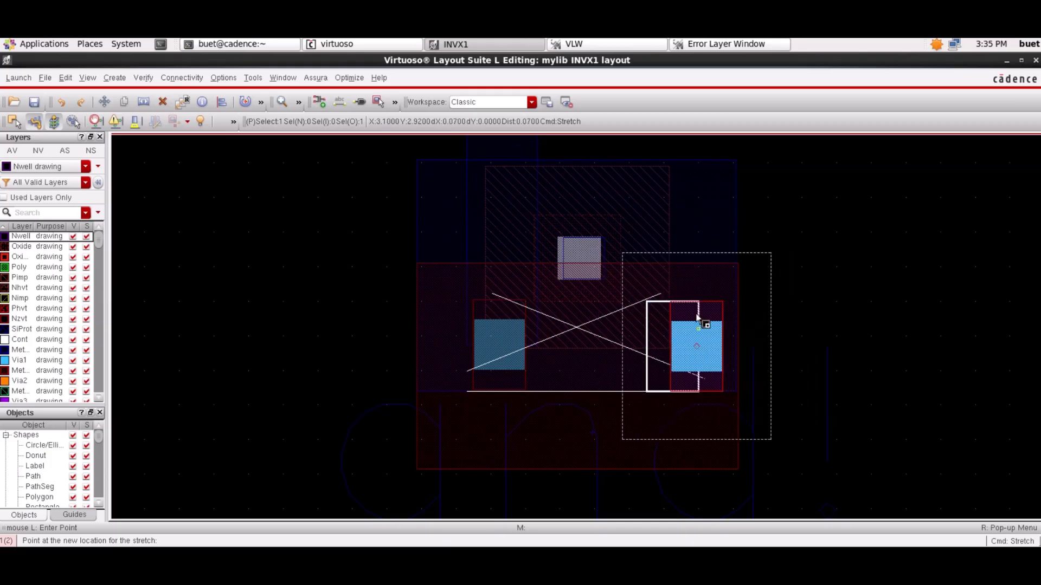
click(692, 328)
key(u)
key(u)
- Move the right-hand Via1 via inward and upward, and raise the left-hand via level with it
key(m)
click(660, 371)
drag(664, 343, 662, 351)
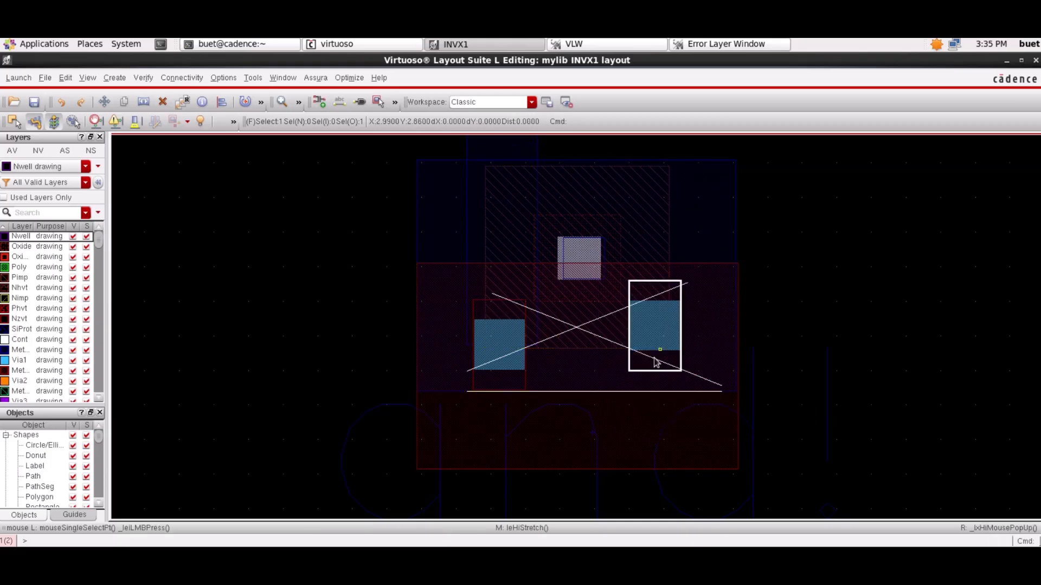
drag(487, 361, 485, 340)
click(484, 340)
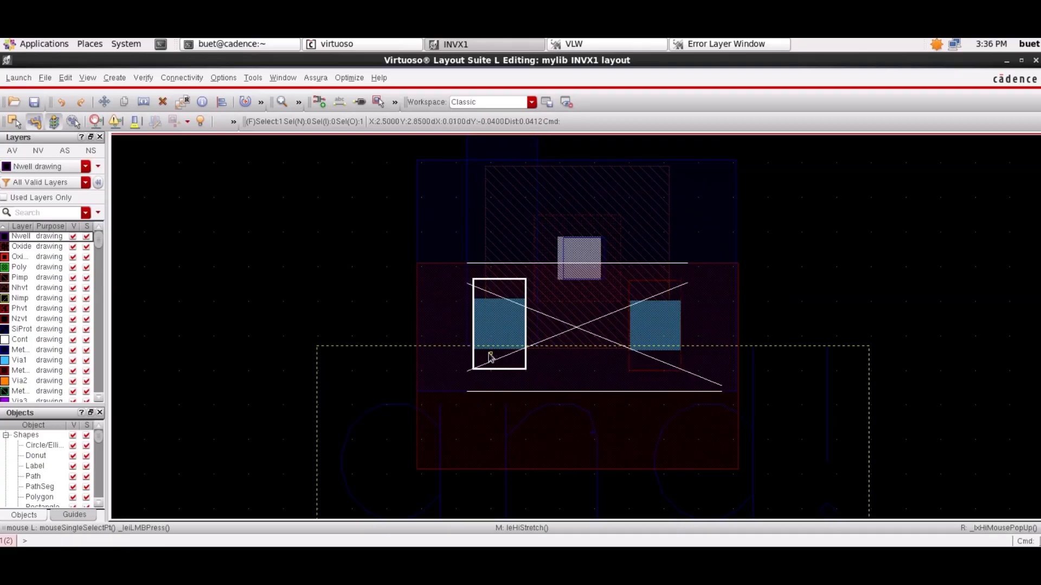
key(Escape)
- Rerun the drc1 check on INVX1, saving the layout and overwriting the previous run data, and open the results
click(310, 81)
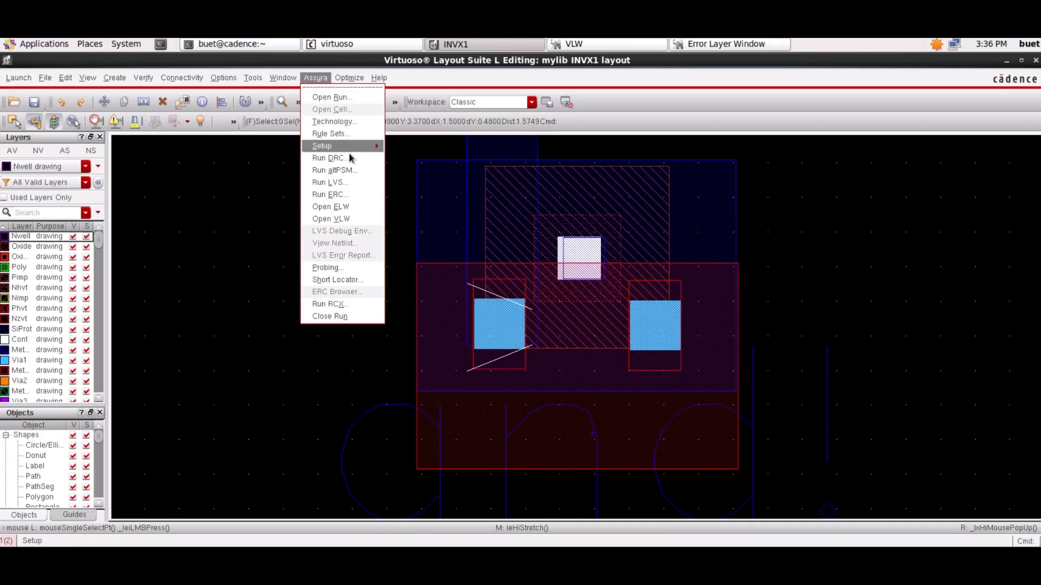
click(349, 157)
click(314, 477)
click(390, 231)
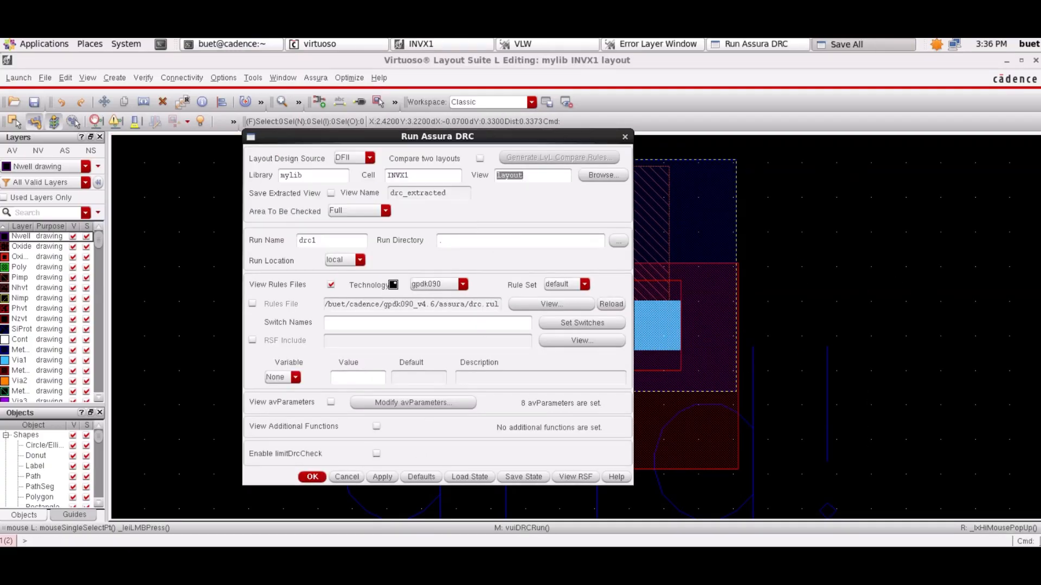
click(484, 307)
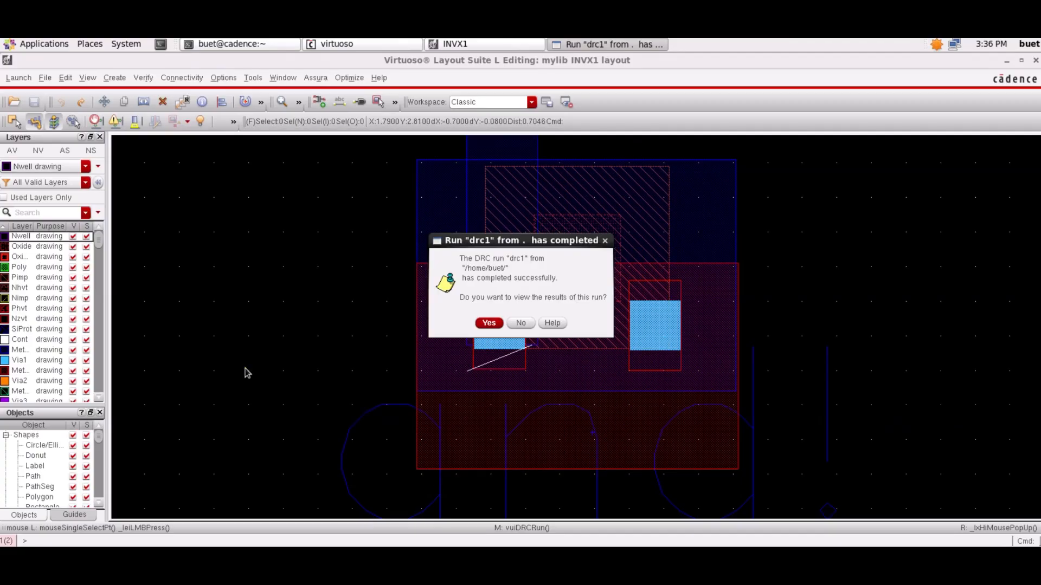
click(489, 323)
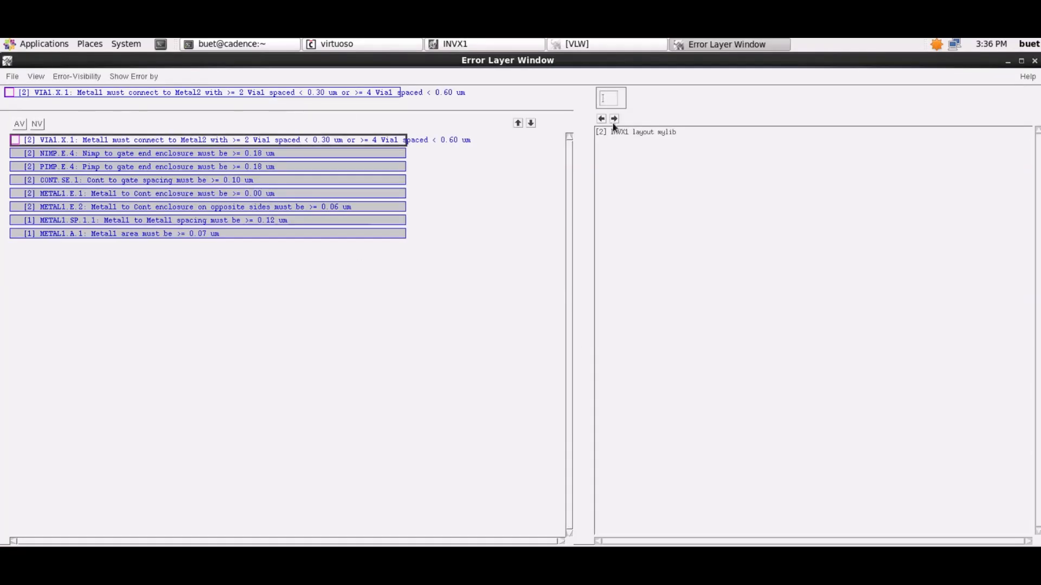
- Locate the VIA1.X.1 violation in the layout and move its two Via1 vias closer together and upward
double_click(624, 132)
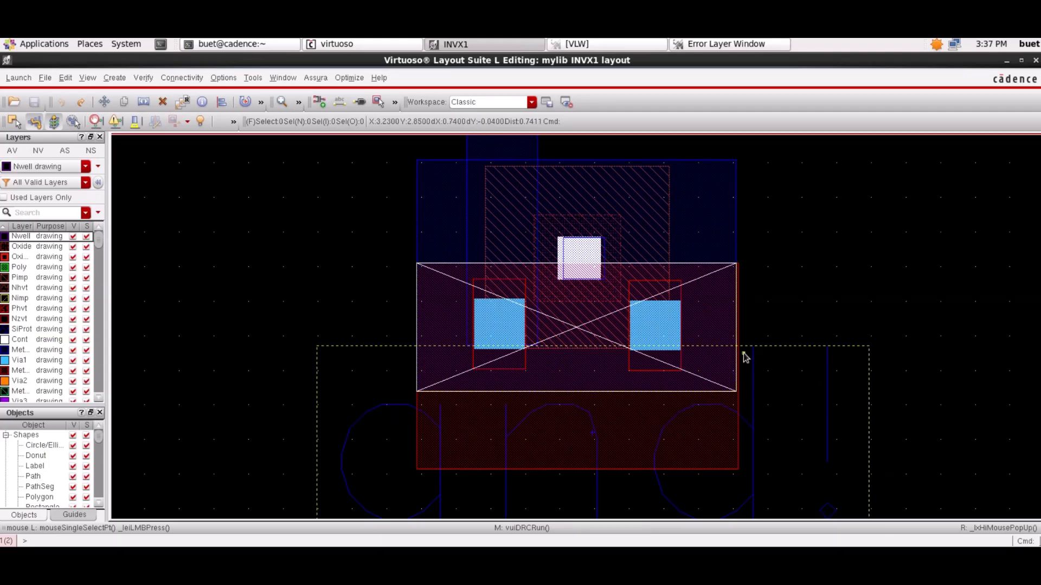
click(669, 368)
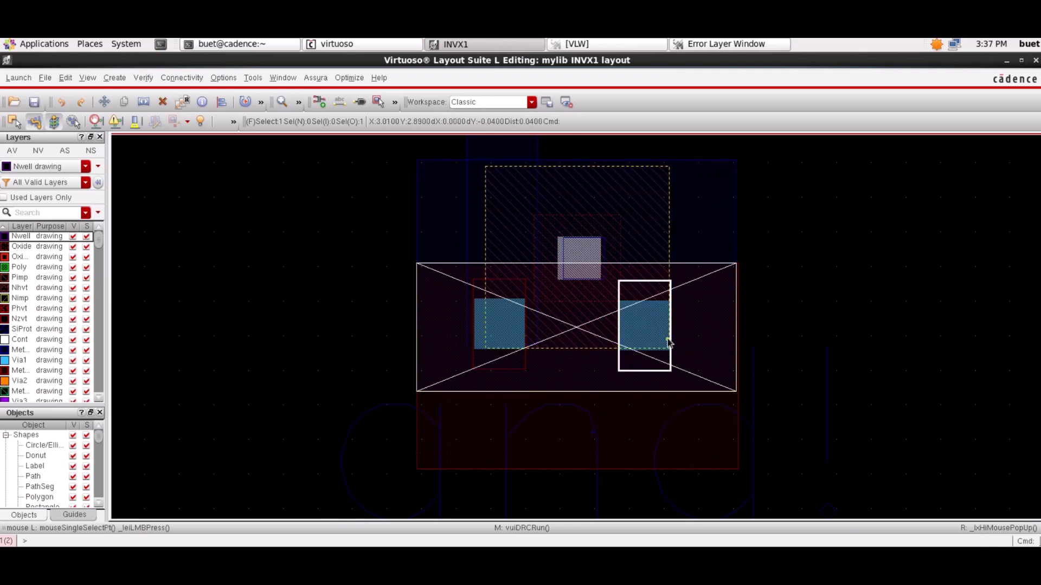
drag(668, 341, 671, 306)
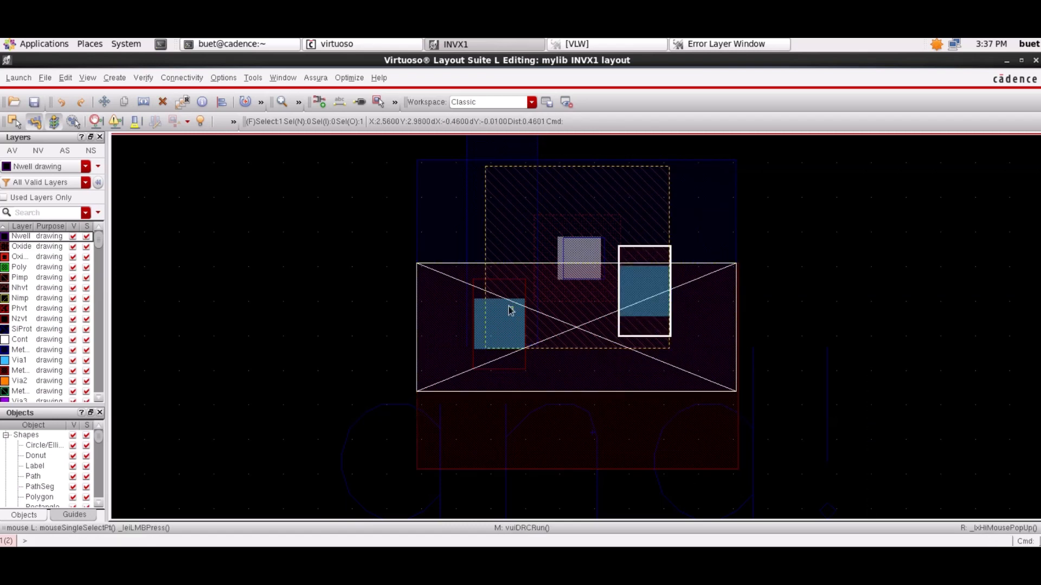
click(510, 310)
drag(510, 310, 488, 280)
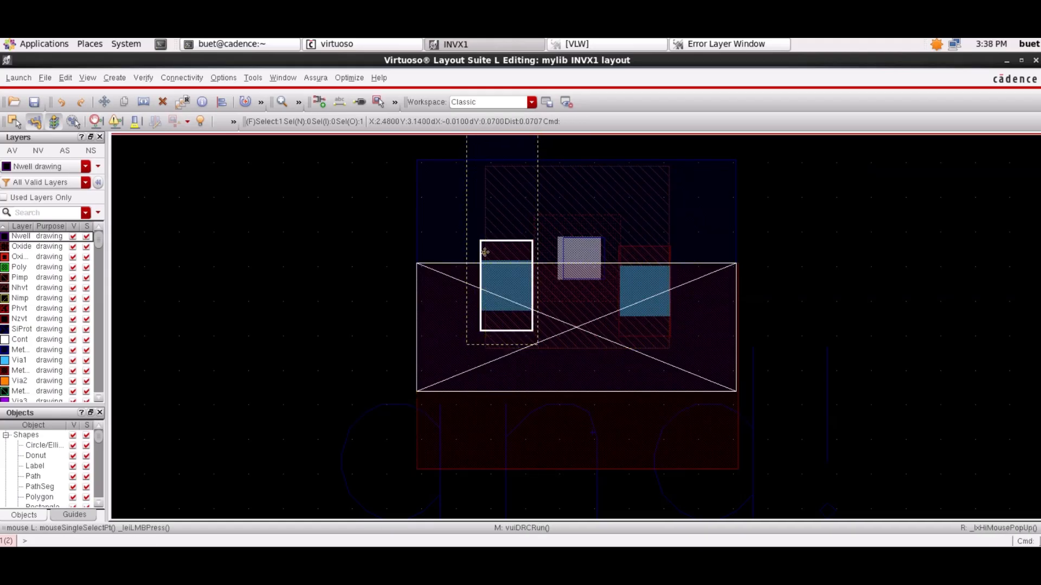
drag(483, 330, 482, 331)
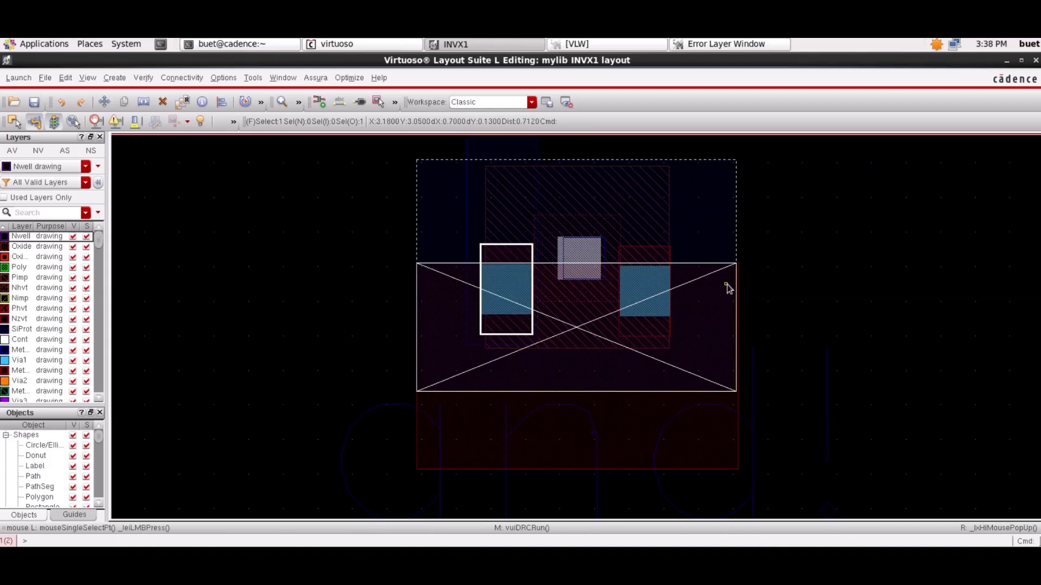
- Rerun the drc1 Assura check on INVX1, saving the layout and closing the current run, and open the new results
click(762, 312)
click(321, 79)
click(387, 236)
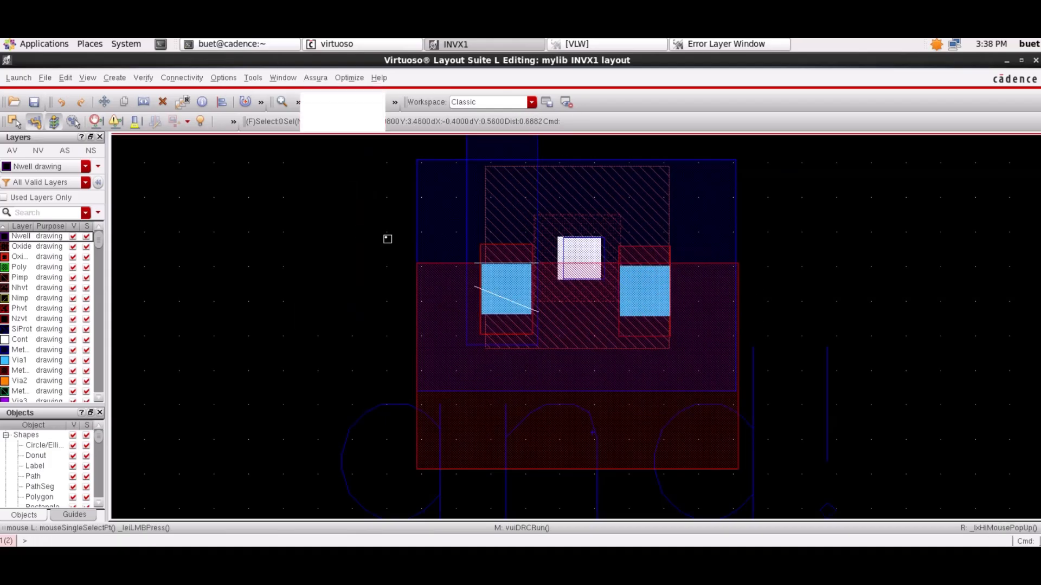
click(314, 478)
click(486, 307)
click(489, 309)
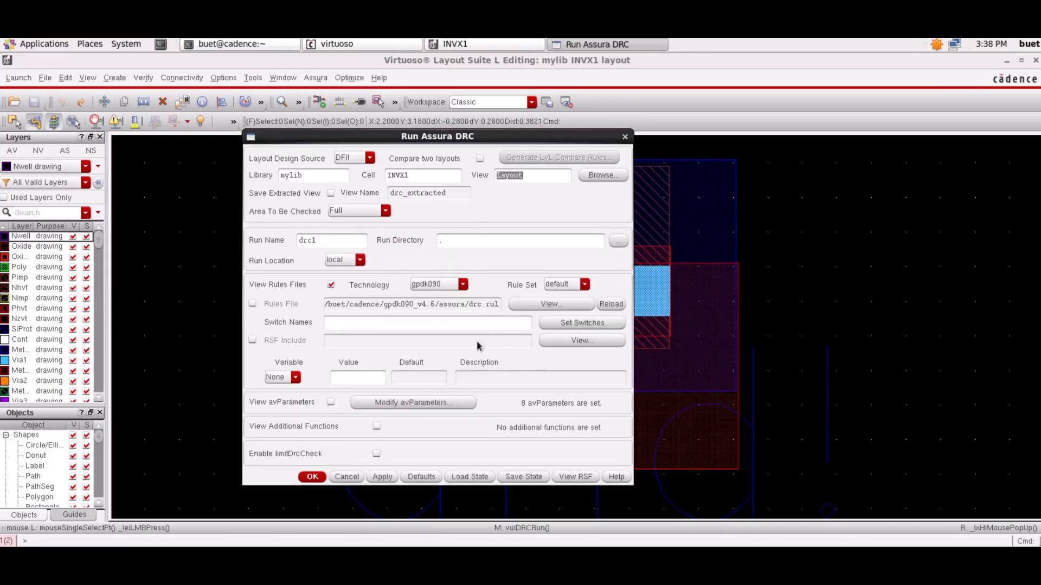
click(314, 477)
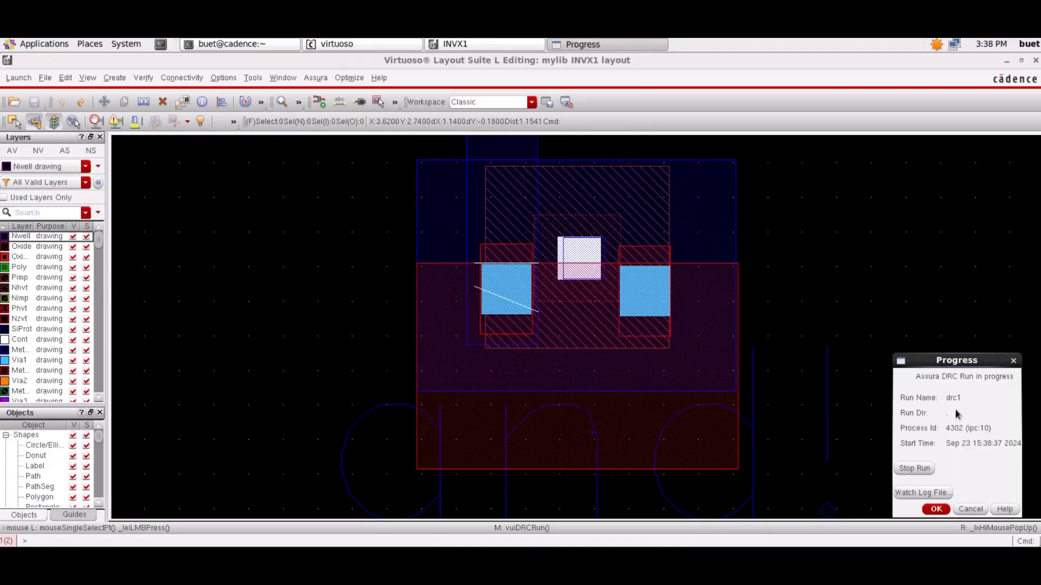
click(488, 323)
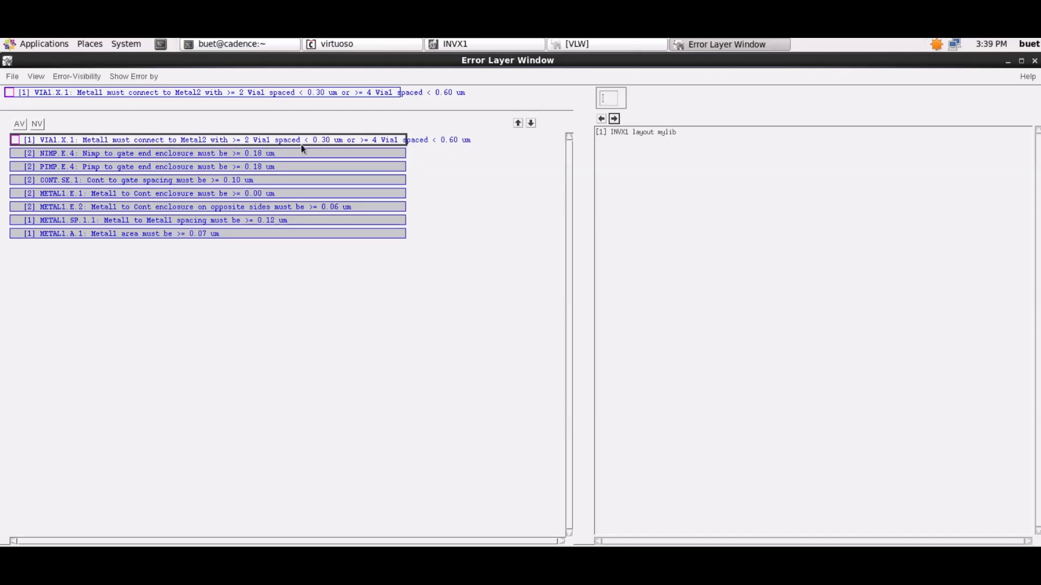
- Locate the remaining VIA1.X.1 violation and move its Metal2 rectangle up to the upper edge of the Metal1 supply rail
click(612, 120)
click(520, 45)
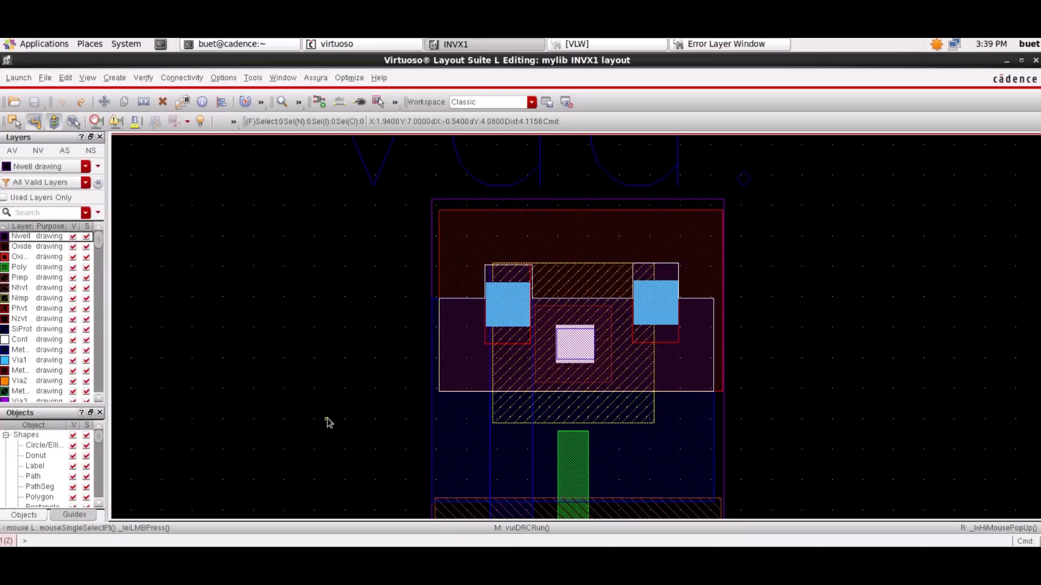
click(465, 378)
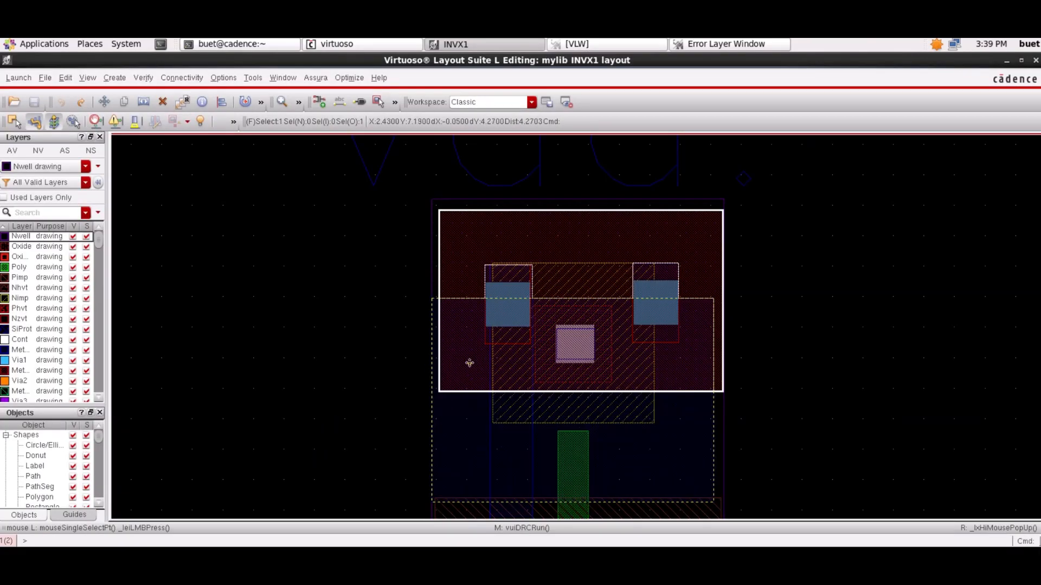
drag(469, 363, 445, 249)
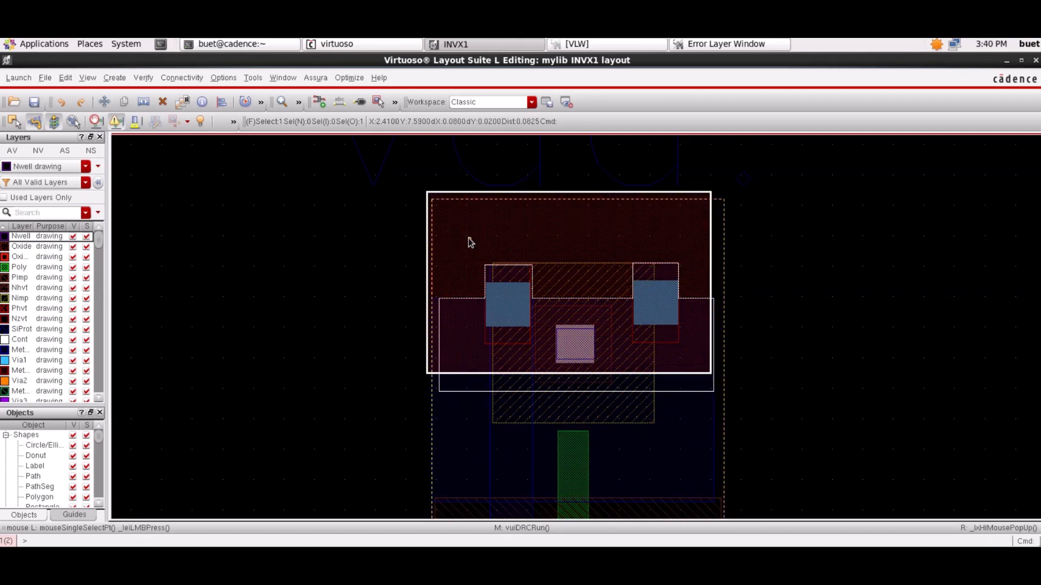
key(m)
click(488, 206)
key(Escape)
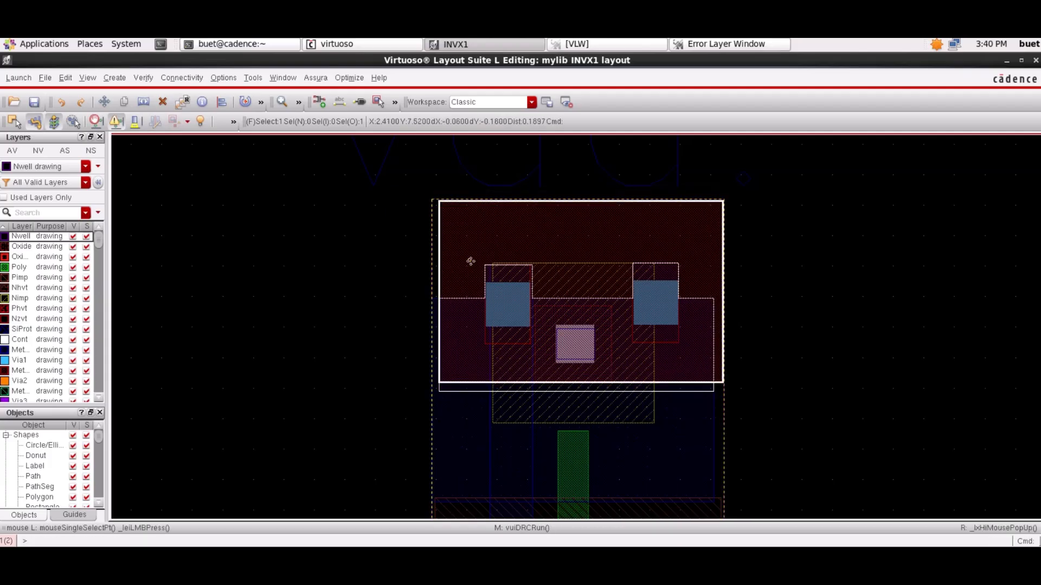
- Stretch the Metal2 rectangle's left edge and the Metal1 rail's right edge outward so the two shapes align
key(s)
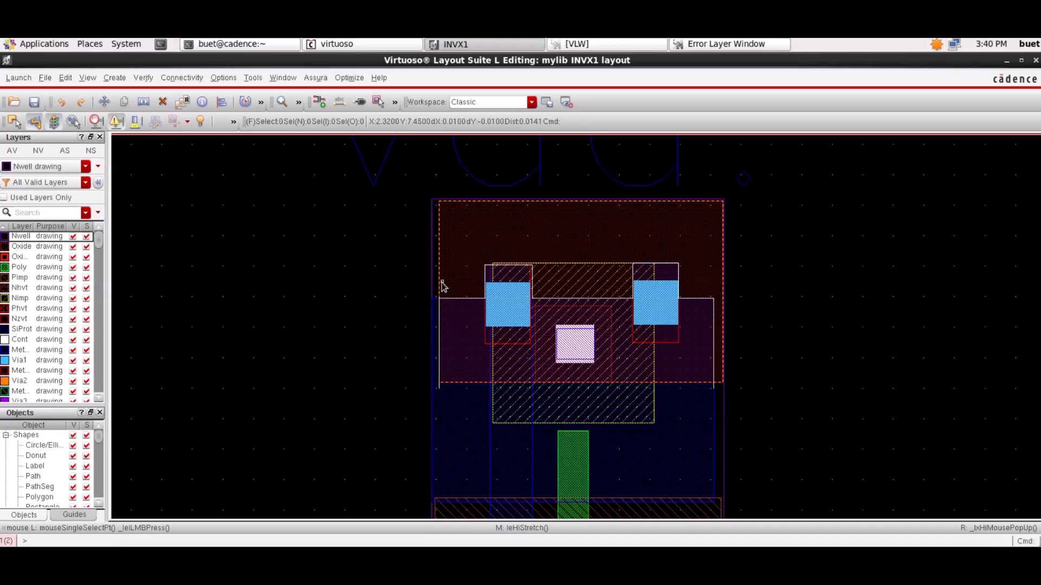
key(Escape)
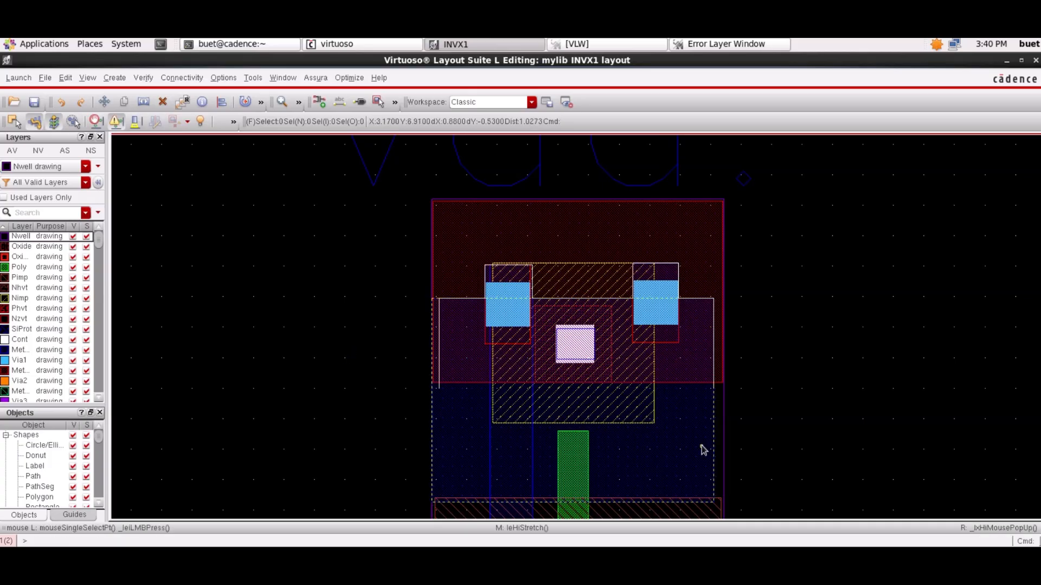
key(s)
click(714, 460)
click(723, 459)
key(Escape)
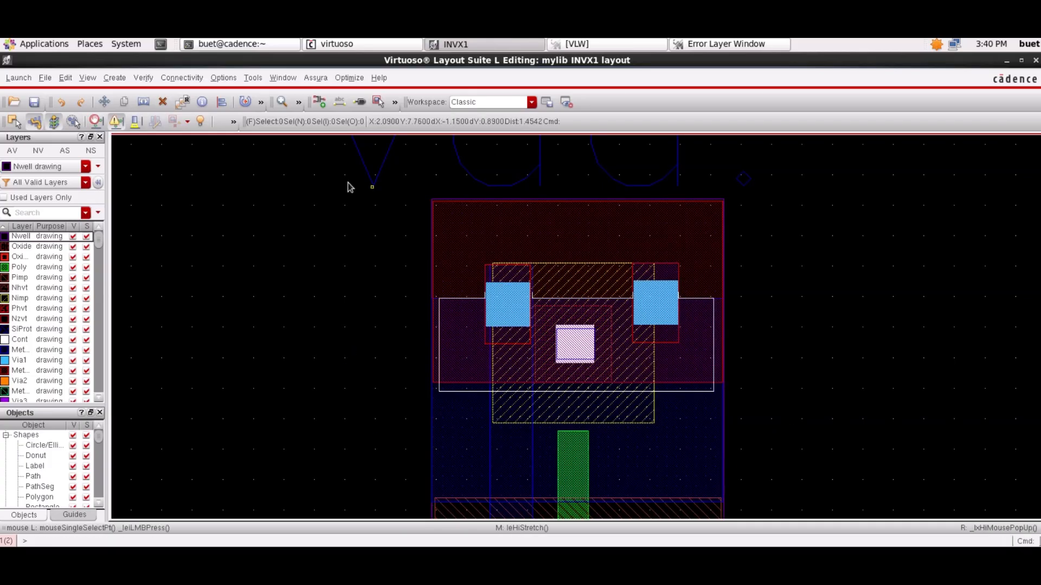
- Rerun the drc1 check on the aligned metal shapes, stopping the current job view, and open the error results
click(316, 77)
click(325, 125)
click(390, 232)
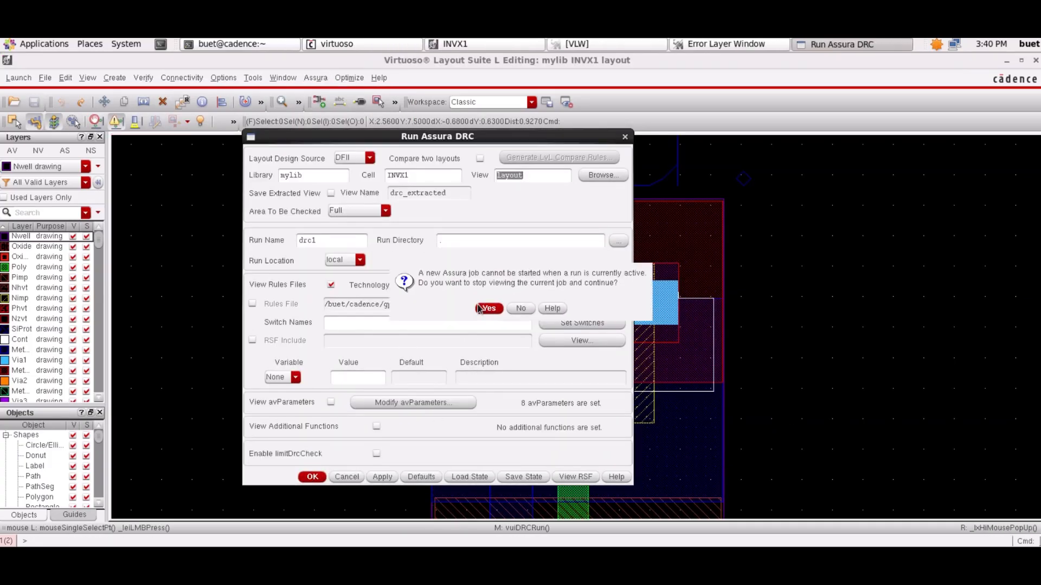
key(Return)
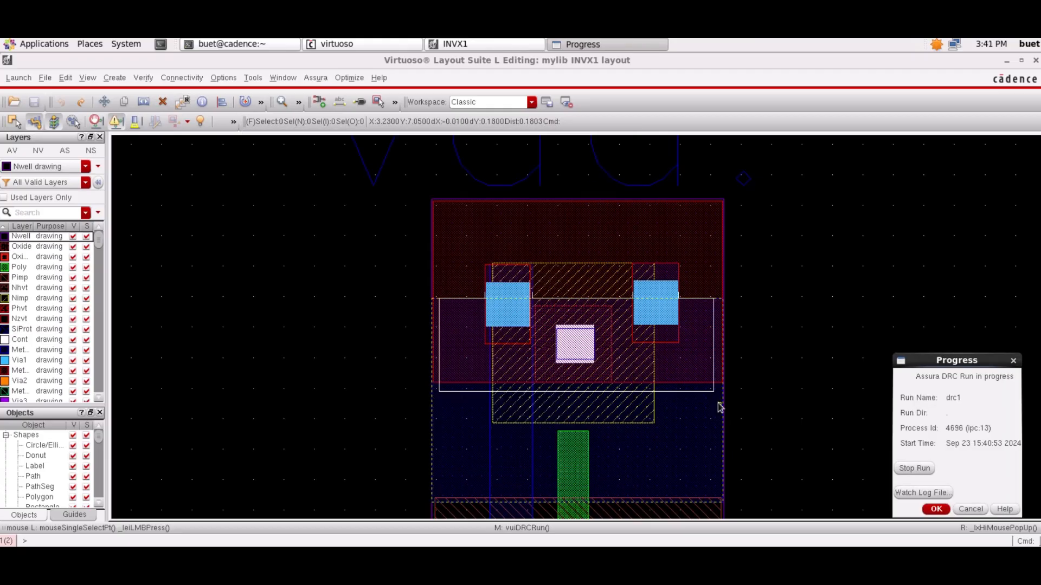
click(490, 326)
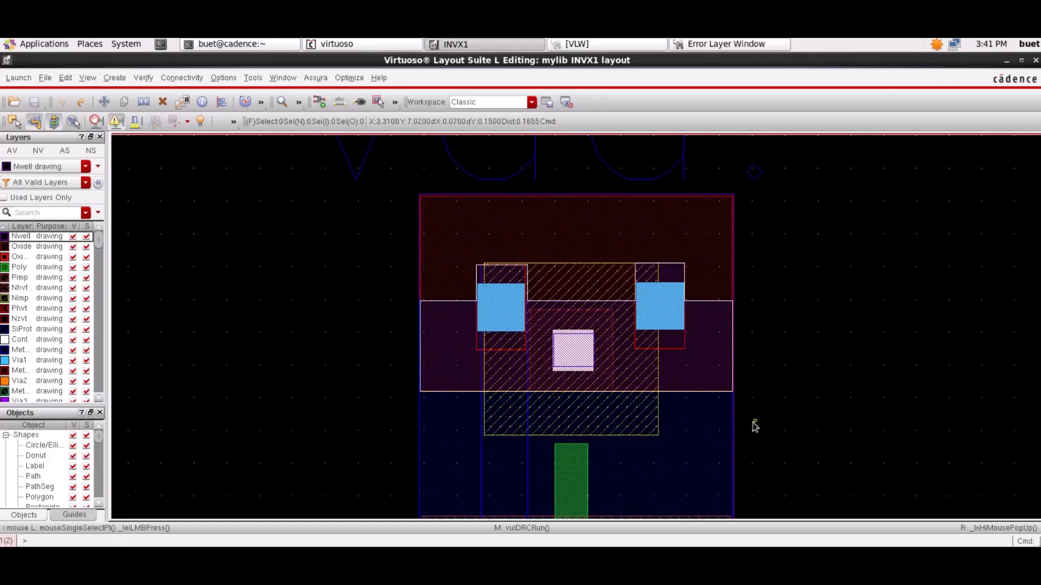
- Stretch the lower edge of the upper rail's Metal2 rectangle upward by about 0.12 um
click(726, 386)
key(s)
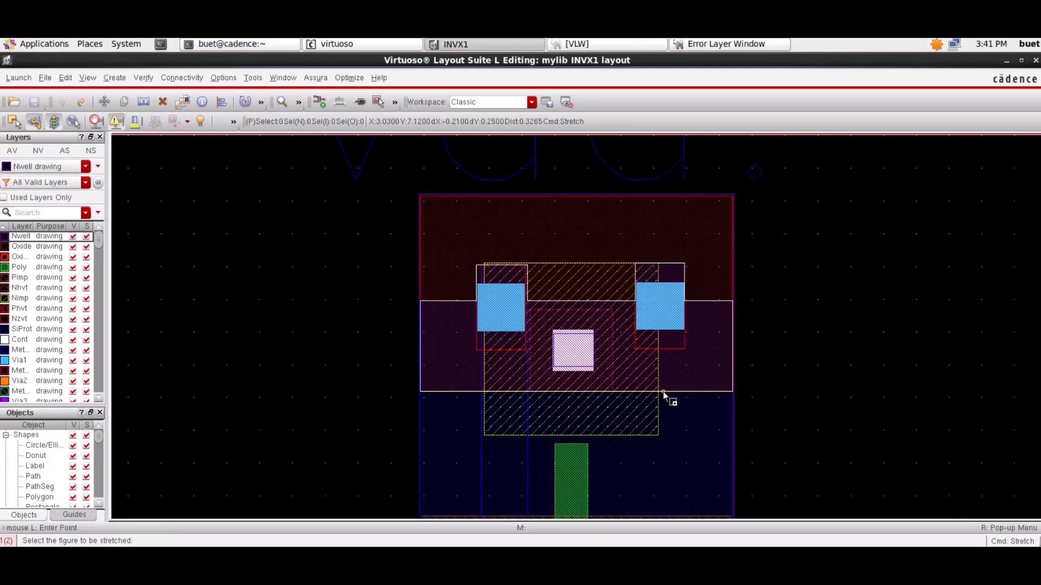
click(668, 391)
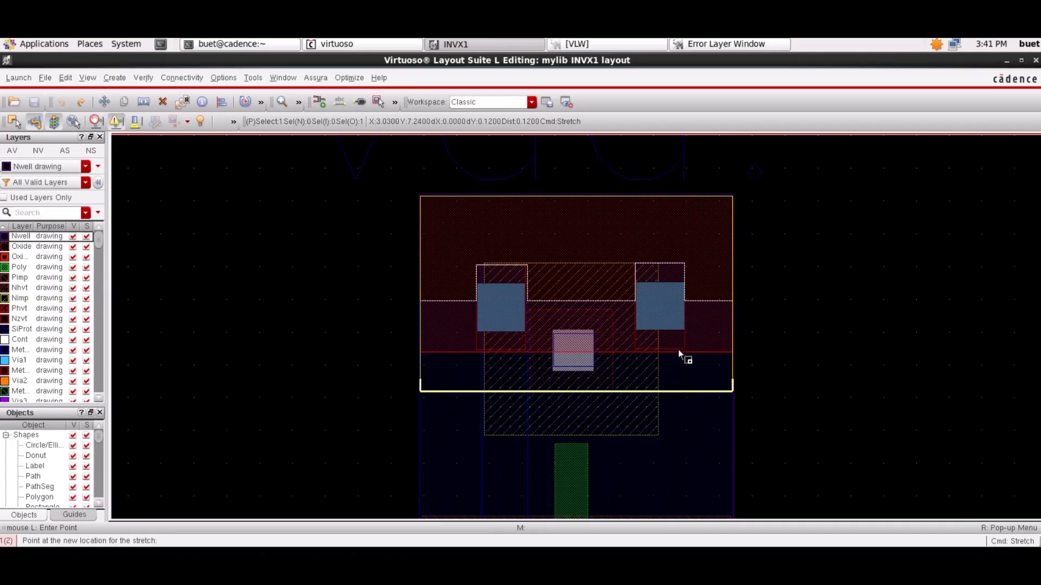
click(679, 351)
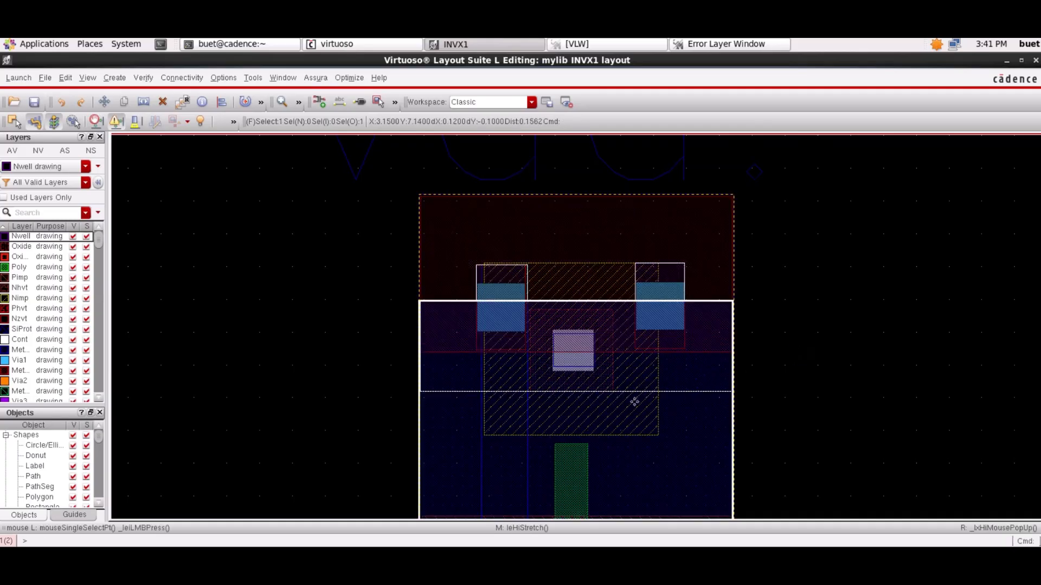
- Rerun the drc1 check with the shortened Metal2 rectangle, saving the layout and overwriting the old run, and open the results
click(316, 78)
click(330, 159)
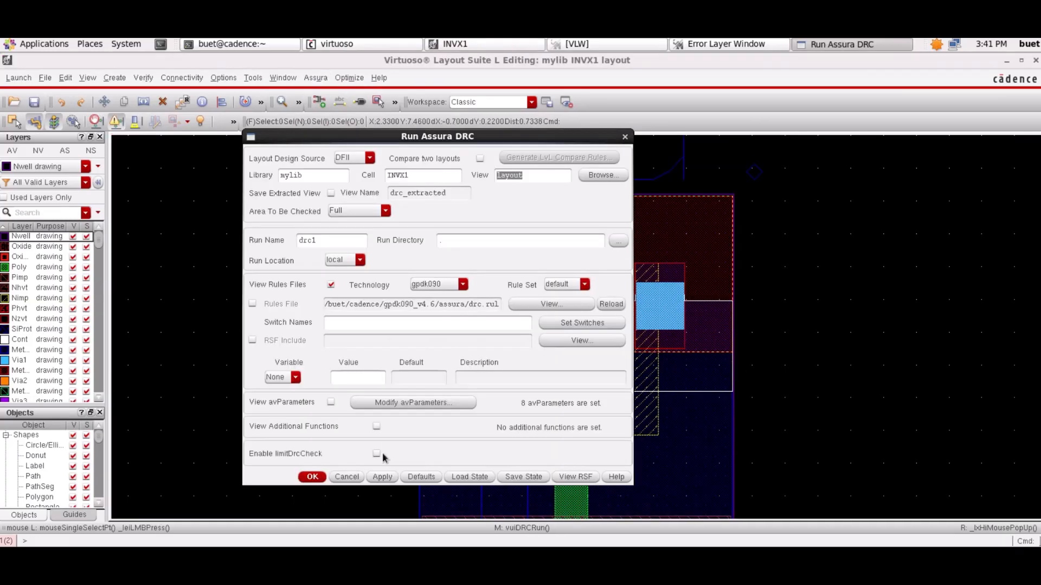
click(312, 477)
click(388, 231)
click(490, 307)
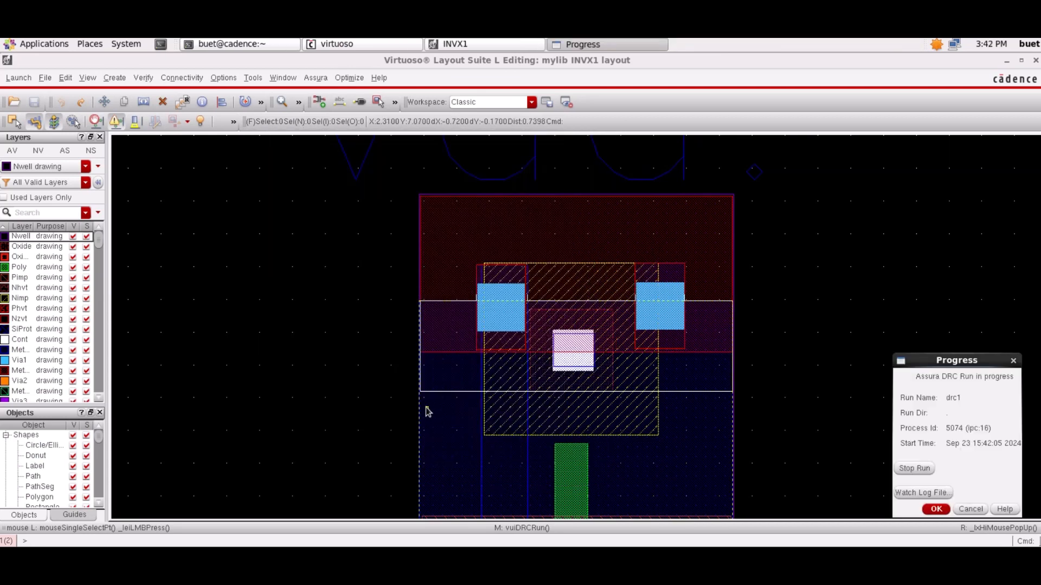
click(490, 323)
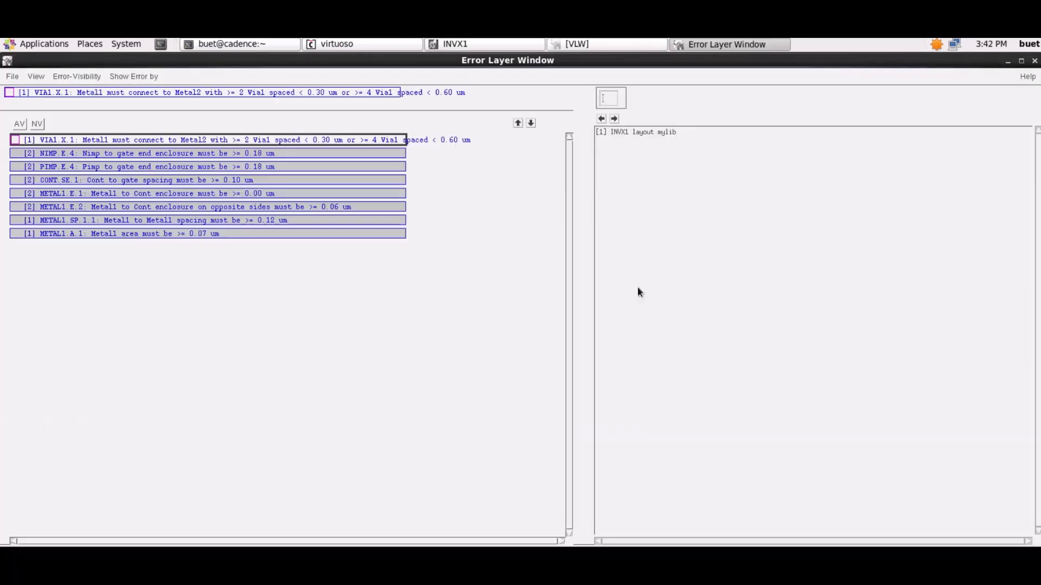
- Locate the VIA1.X.1 violation on the upper rail and move its two Via1 vias closer together
click(222, 144)
click(612, 119)
click(476, 44)
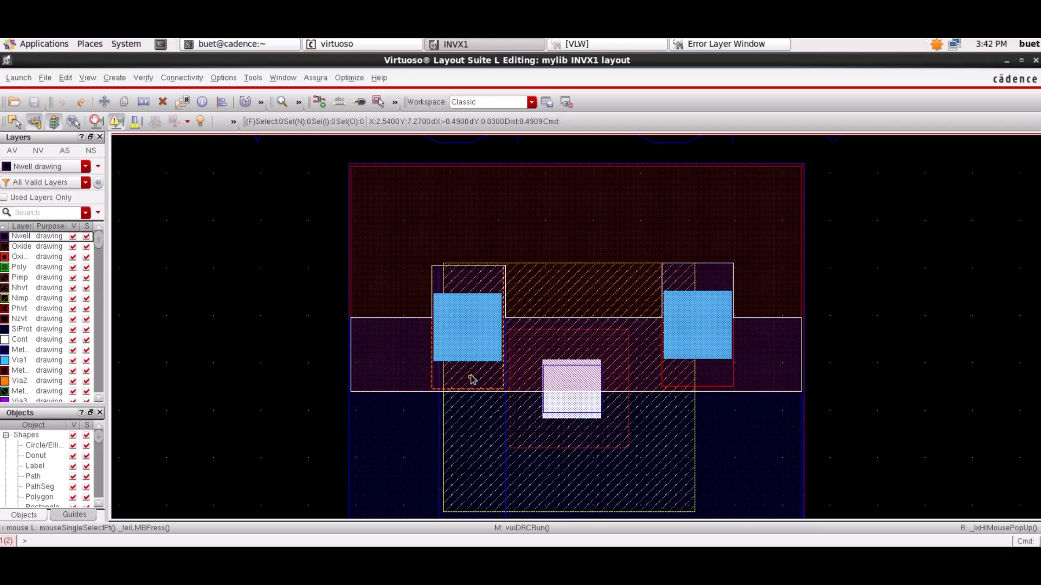
mouse_move(472, 380)
mouse_down()
mouse_move(514, 378)
mouse_move(479, 374)
mouse_up()
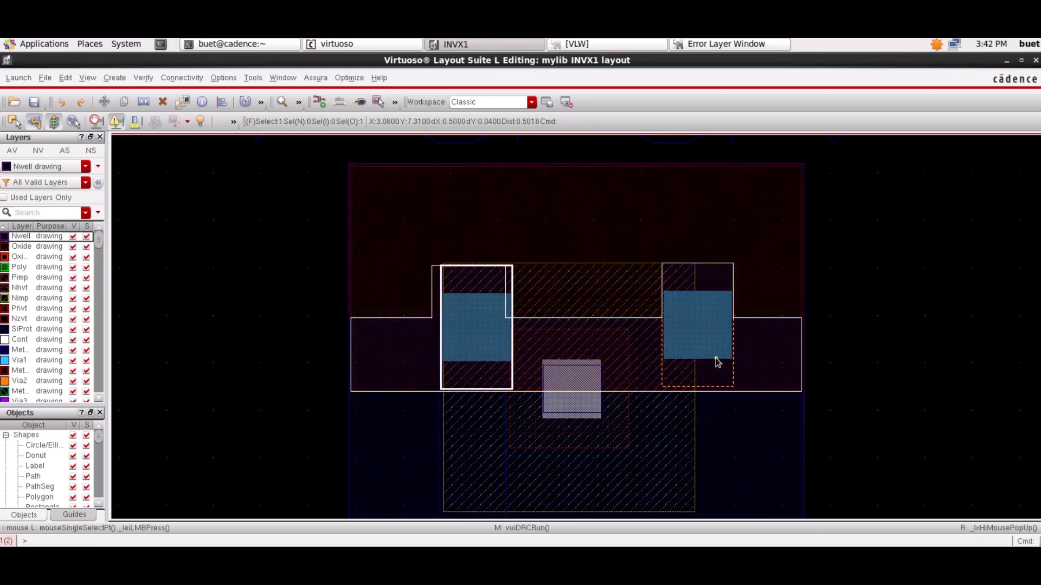
drag(716, 360, 678, 361)
click(679, 357)
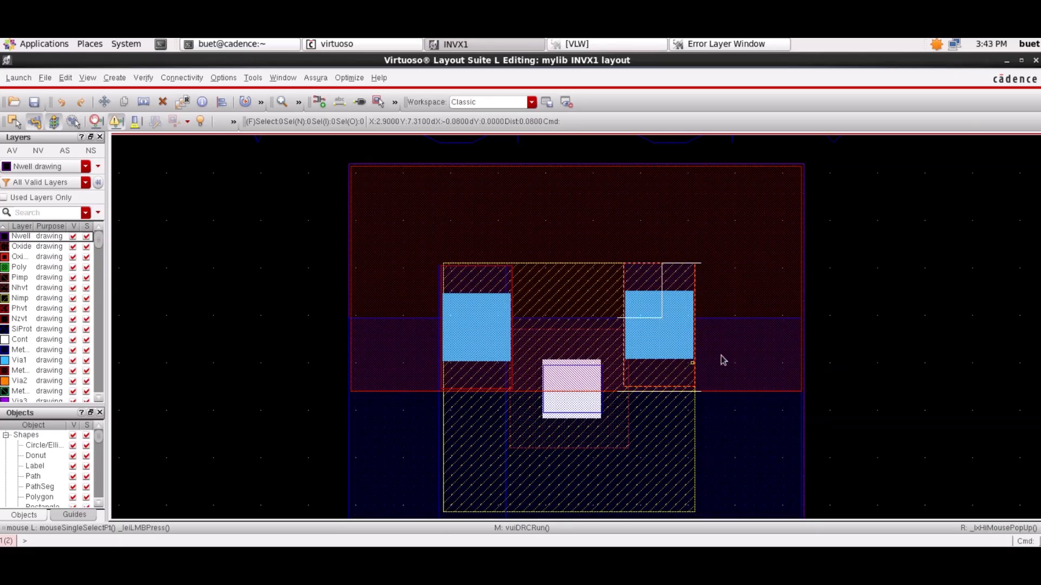
- Rerun the drc1 check on INVX1 and locate the first NIMP.E.4 gate end enclosure violation in the layout
click(317, 78)
click(348, 158)
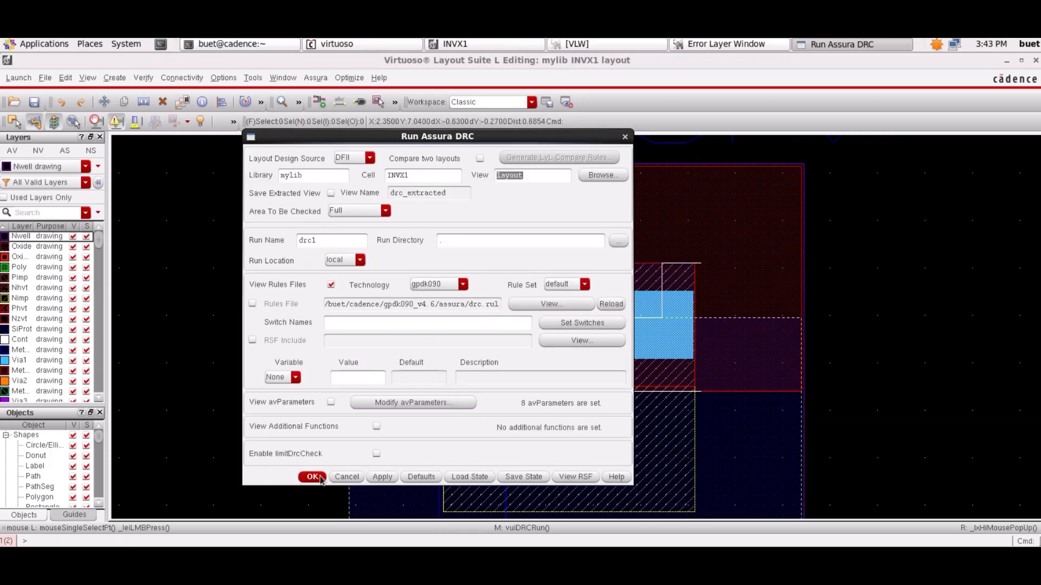
click(313, 477)
click(490, 307)
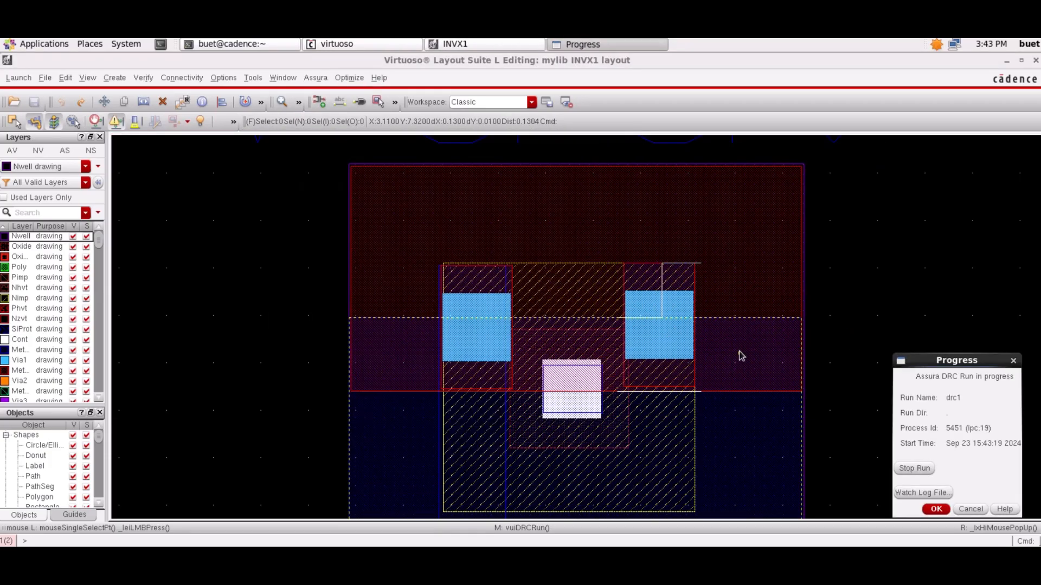
click(488, 323)
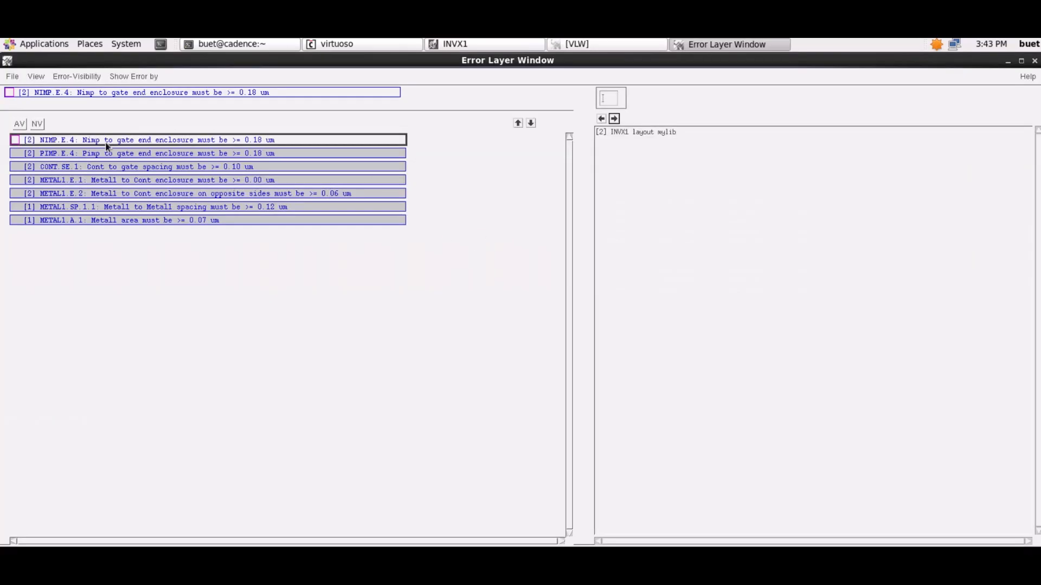
click(615, 119)
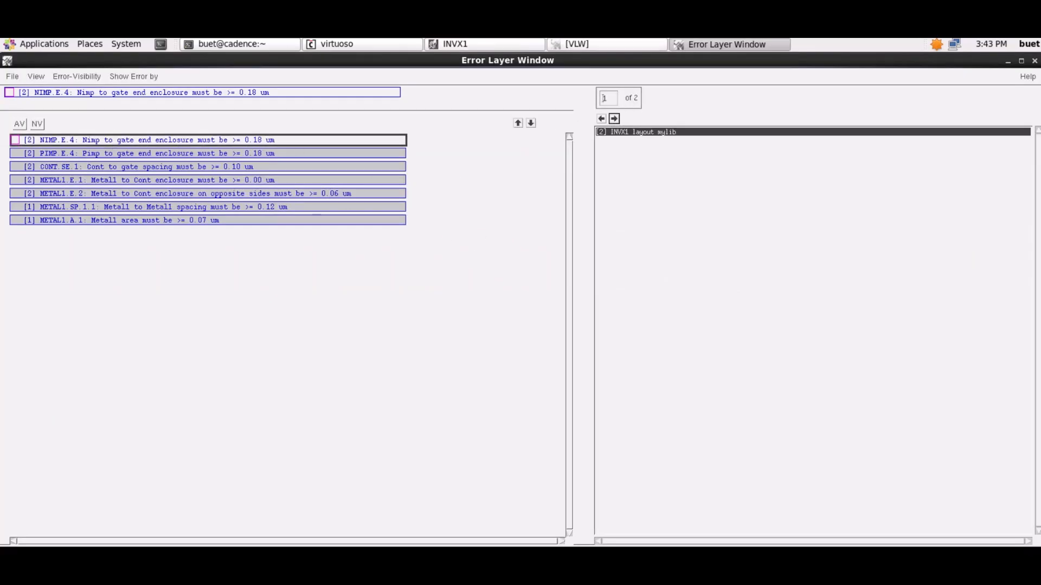
scroll(488, 237, down, 1)
key(Up)
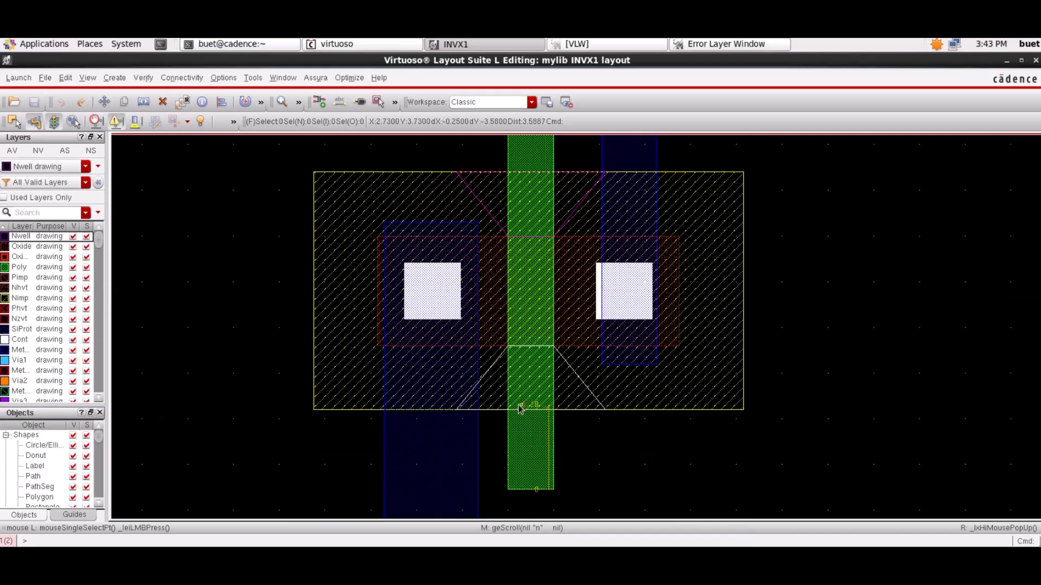
- Try to stretch the Nimp rectangle's lower edge and the poly gate's lower end
key(s)
click(571, 412)
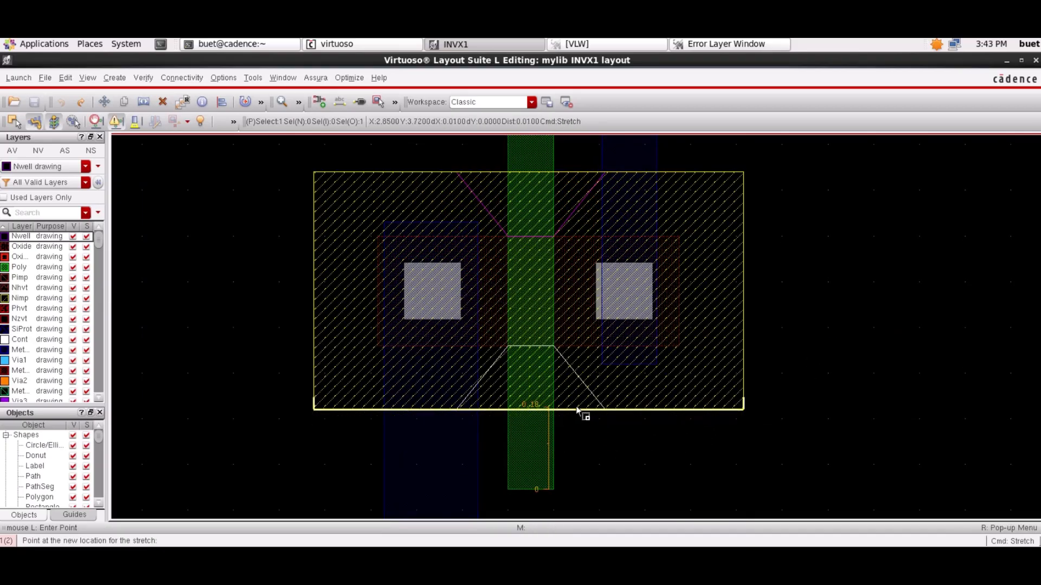
click(577, 410)
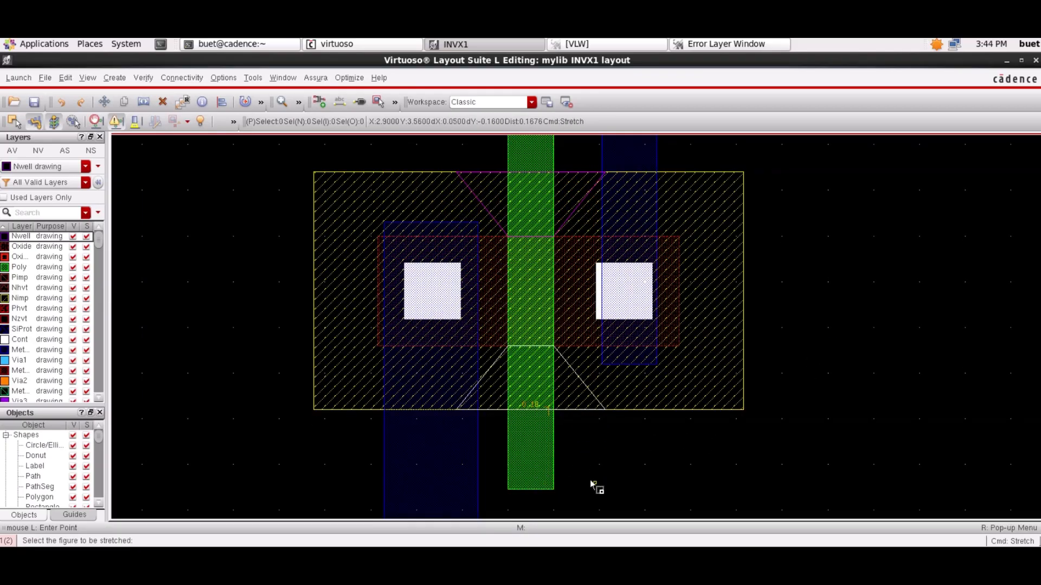
click(532, 490)
click(531, 491)
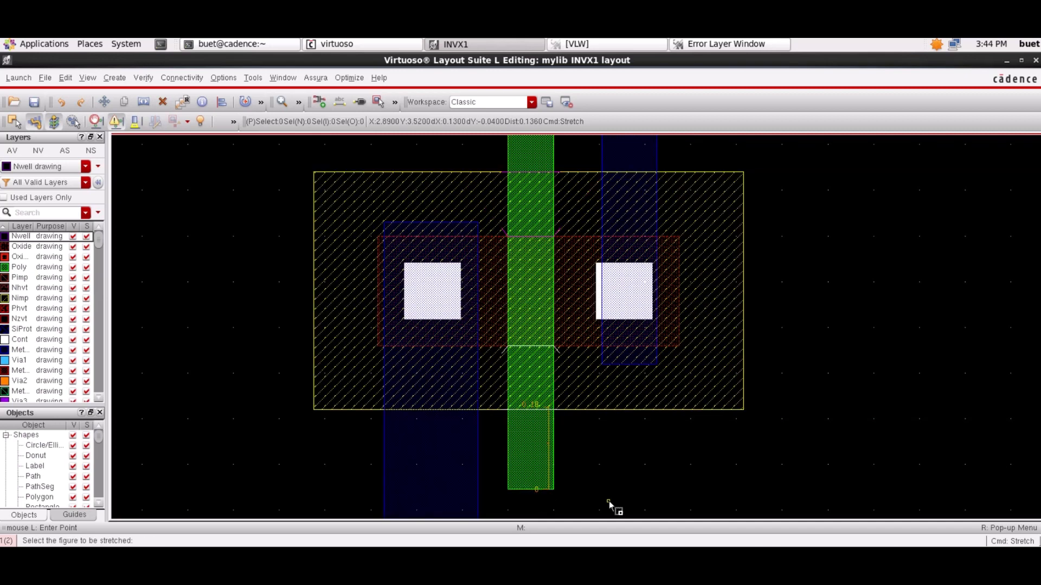
- Move the ruler aside from the poly gate and stretch the gate's lower end slightly downward past the Nimp region
click(726, 44)
click(523, 47)
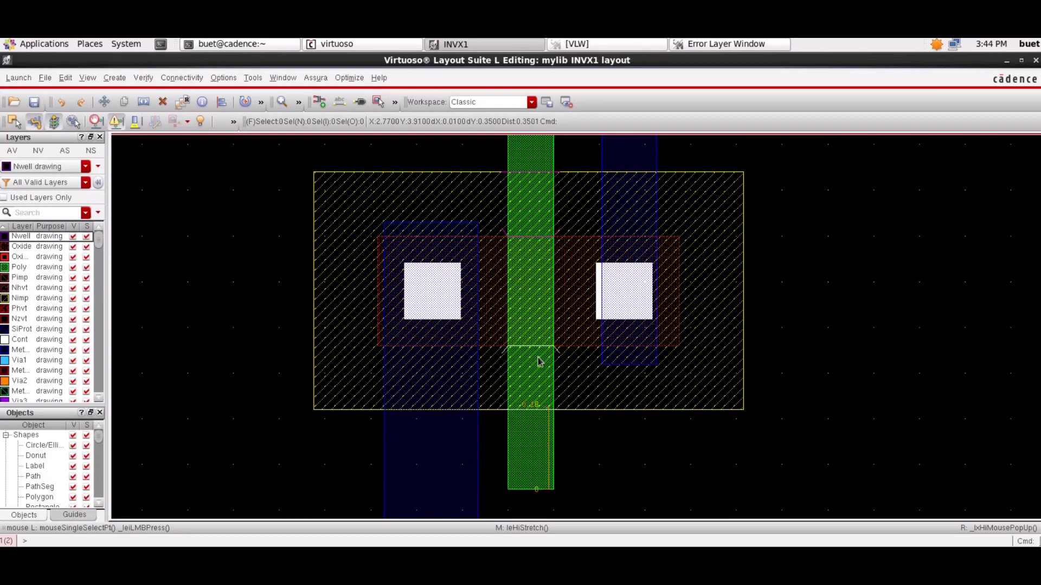
drag(548, 448, 581, 448)
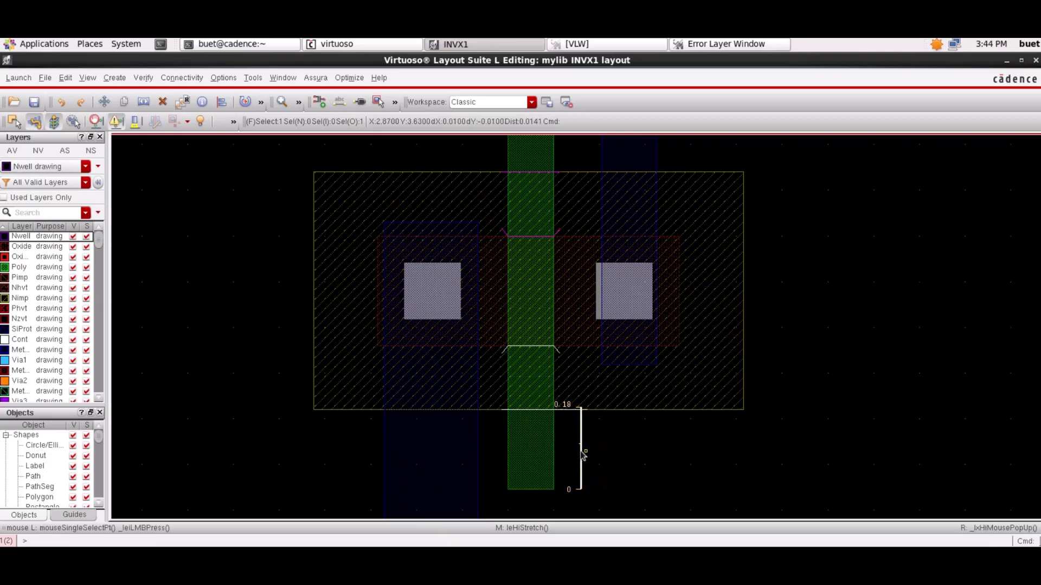
key(s)
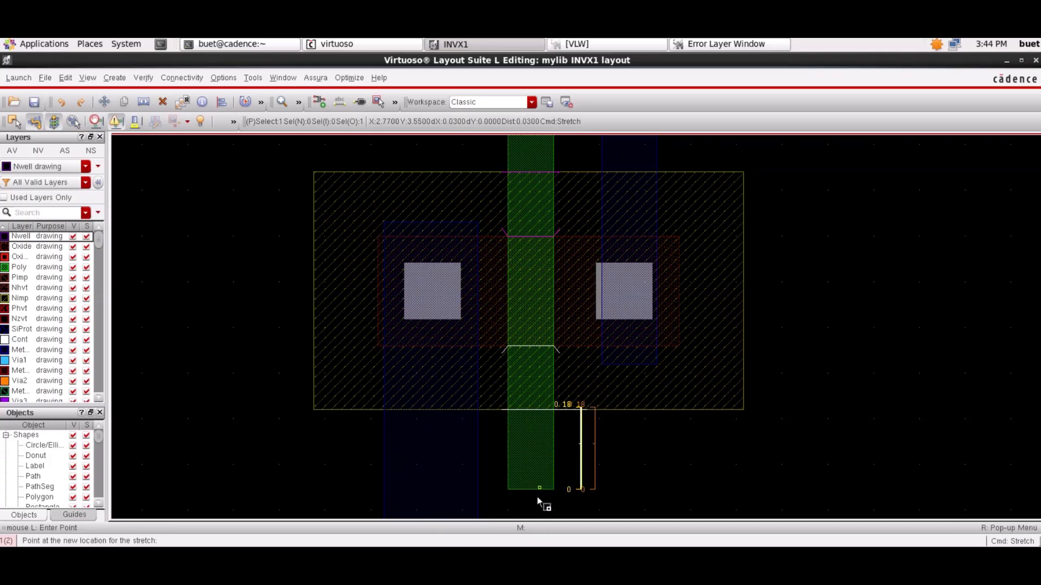
click(529, 490)
click(529, 497)
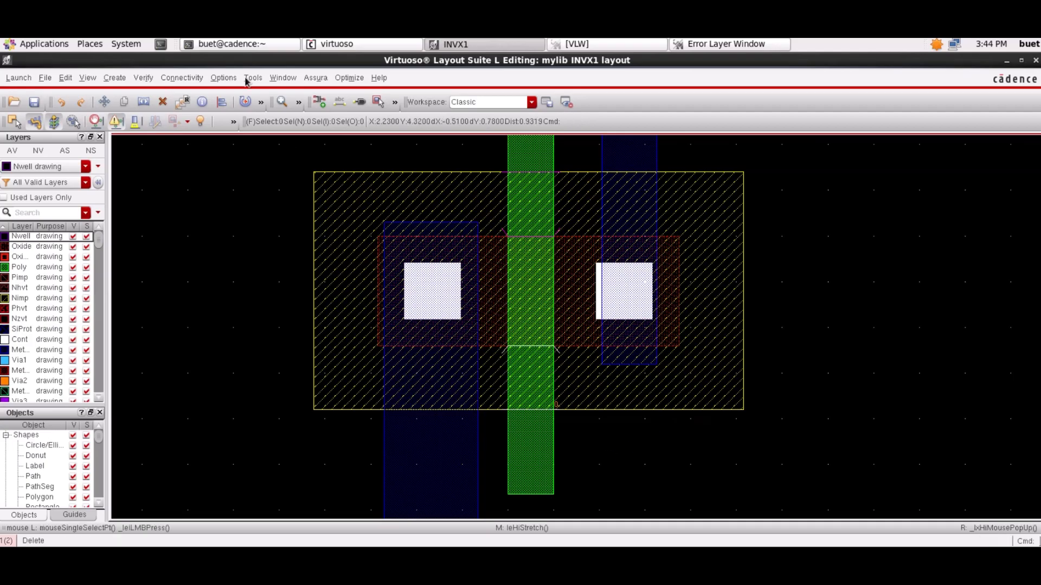
- Rerun the drc1 check on INVX1, replacing the active run, and bring up the NIMP.E.4 violation in the layout
click(315, 78)
click(339, 145)
click(312, 477)
click(486, 302)
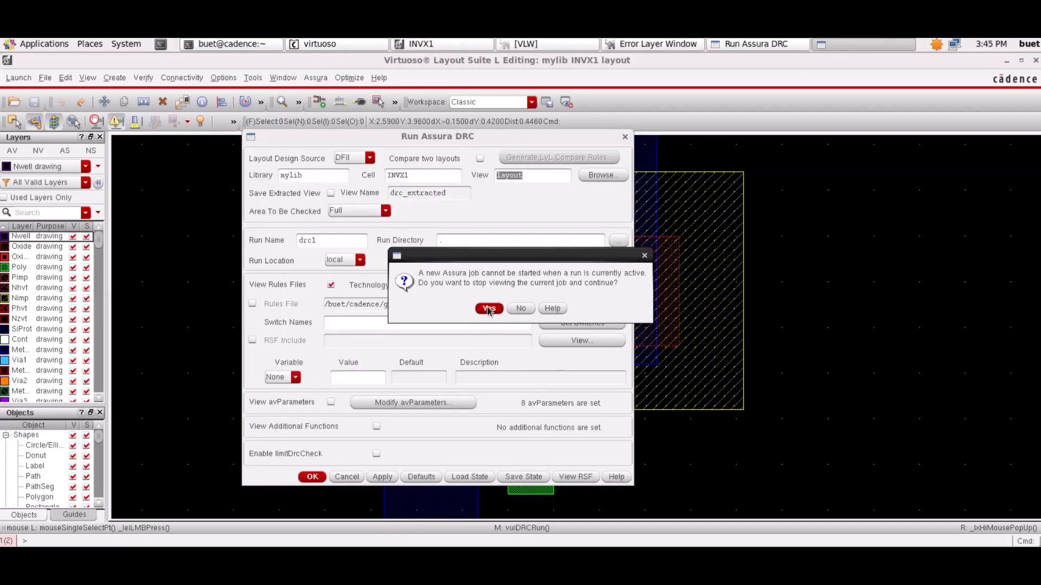
click(487, 307)
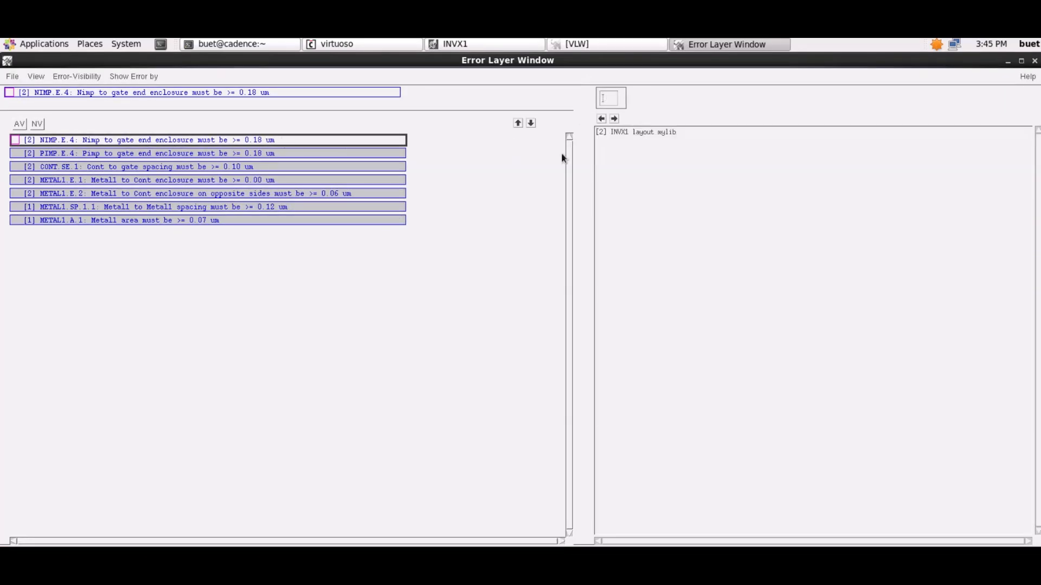
click(496, 47)
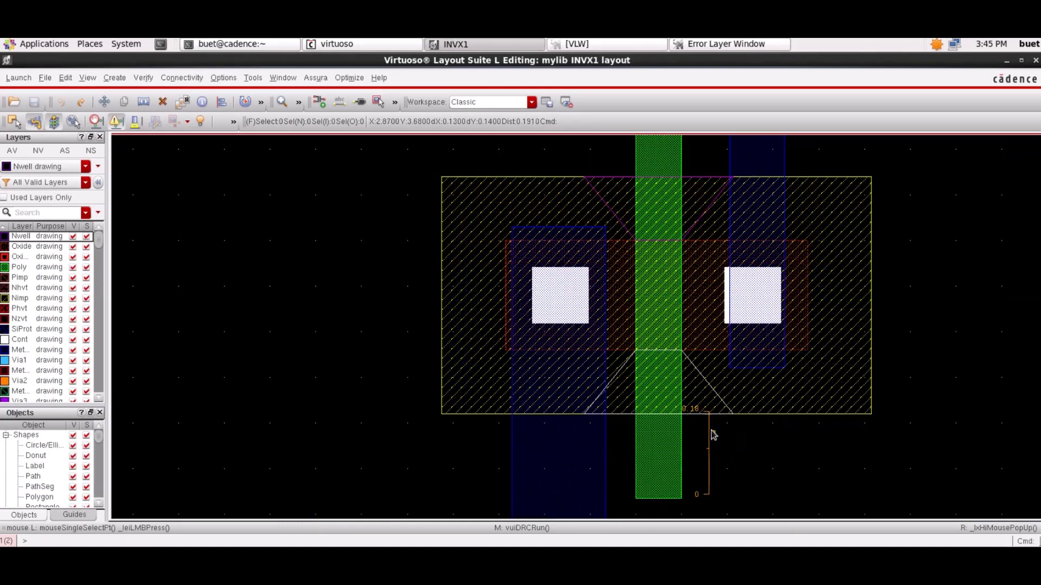
- Delete the ruler beside the poly gate and measure the gate's extension from the Nimp region's lower edge to its lower end
scroll(729, 432, up, 1)
click(686, 347)
drag(686, 347, 703, 400)
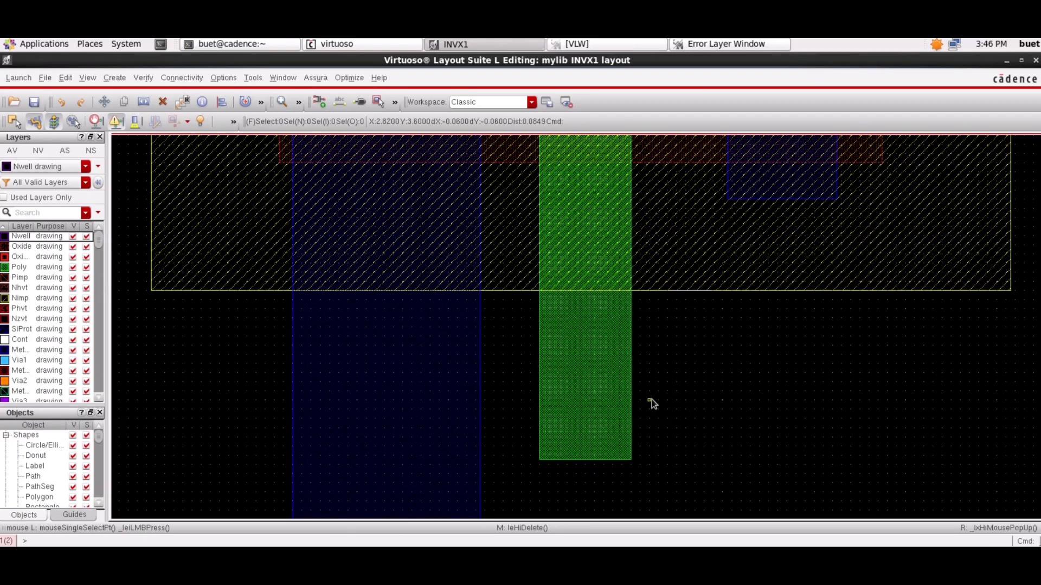
key(k)
click(567, 291)
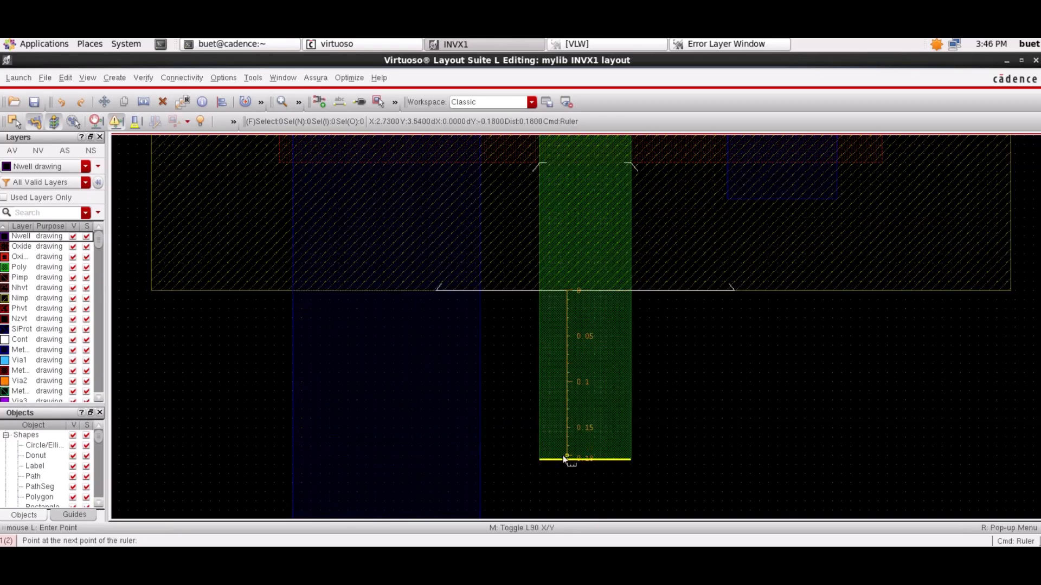
click(567, 459)
- Stretch the poly gate's lower end slightly upward toward the Nimp region
key(s)
click(590, 459)
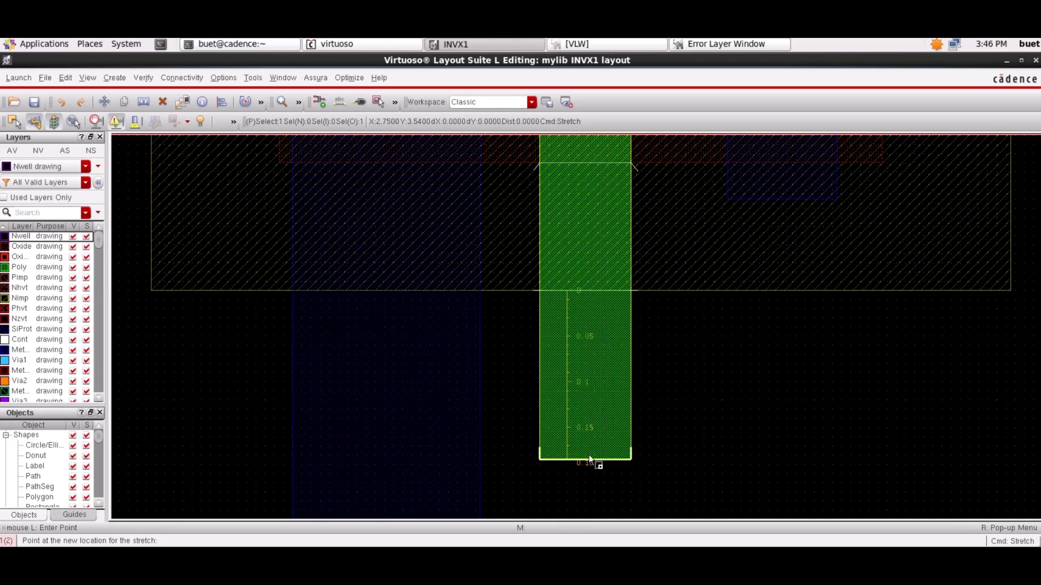
key(Escape)
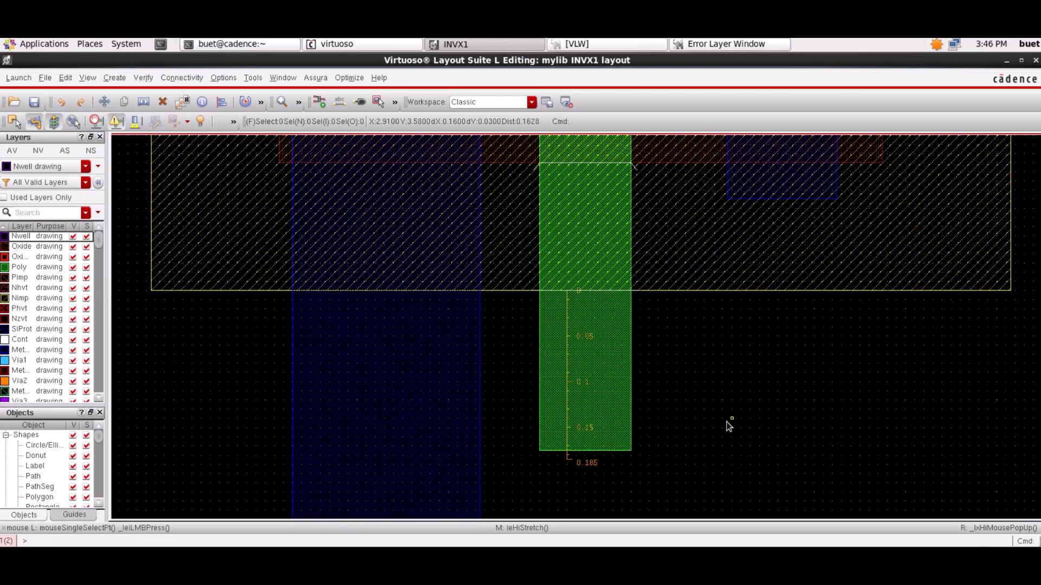
- Run drc1 again on the adjusted gate and inspect the gate end enclosure markers around the Nimp region
click(315, 78)
click(337, 170)
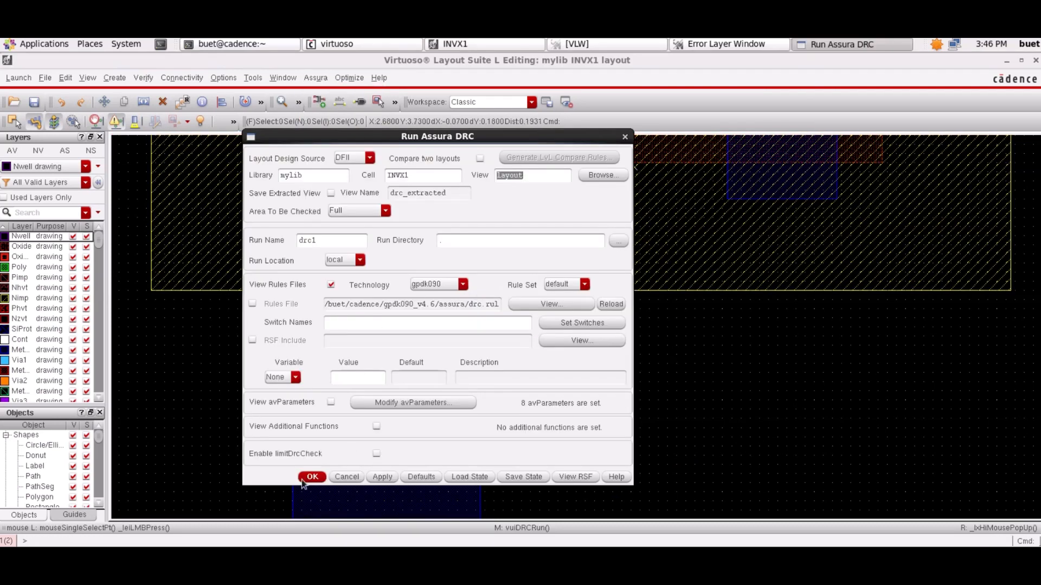
click(313, 477)
click(482, 305)
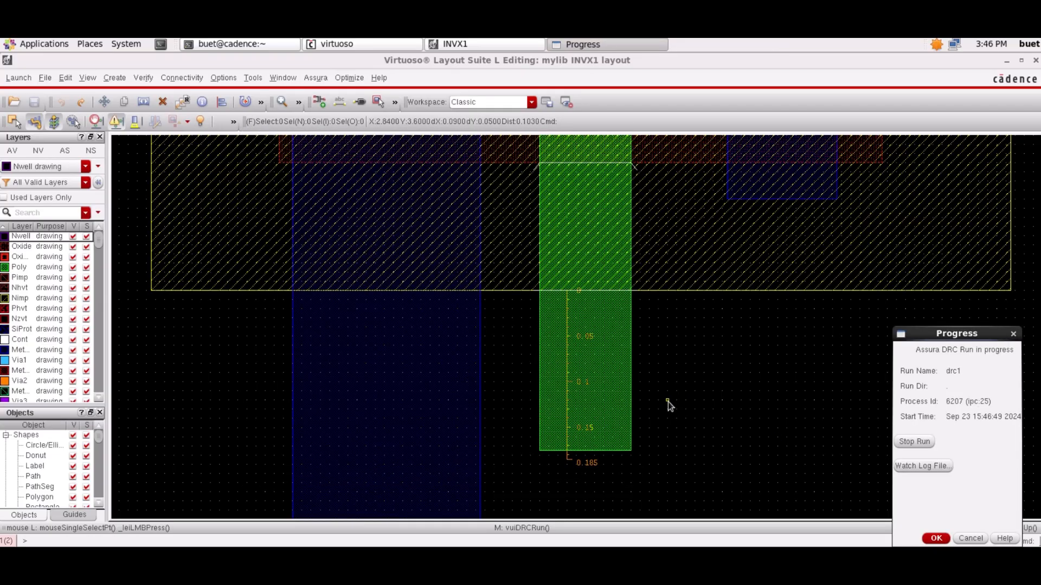
ctrl+scroll(668, 402, down, 3)
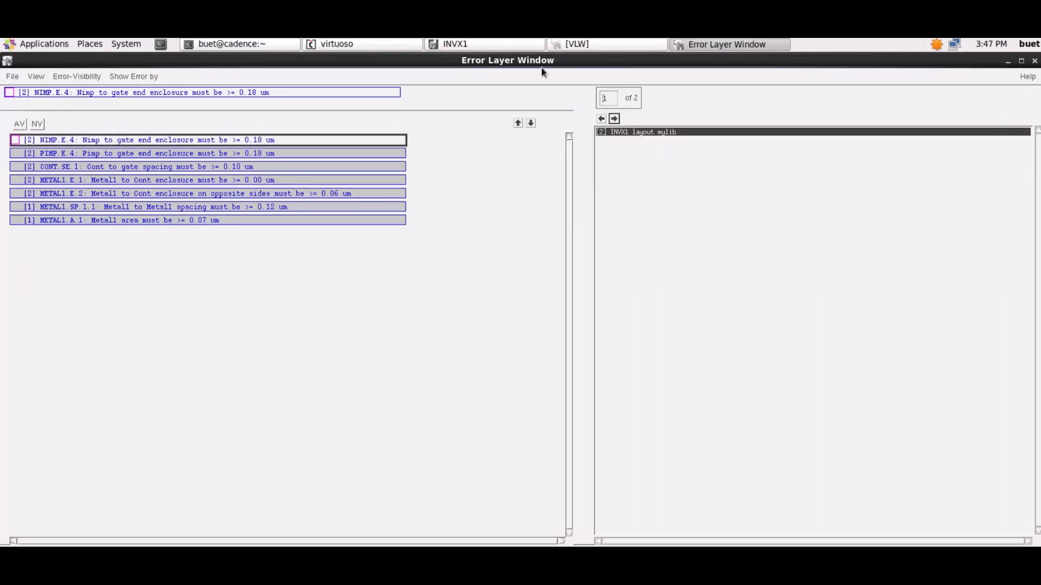
click(525, 45)
scroll(669, 439, down, 2)
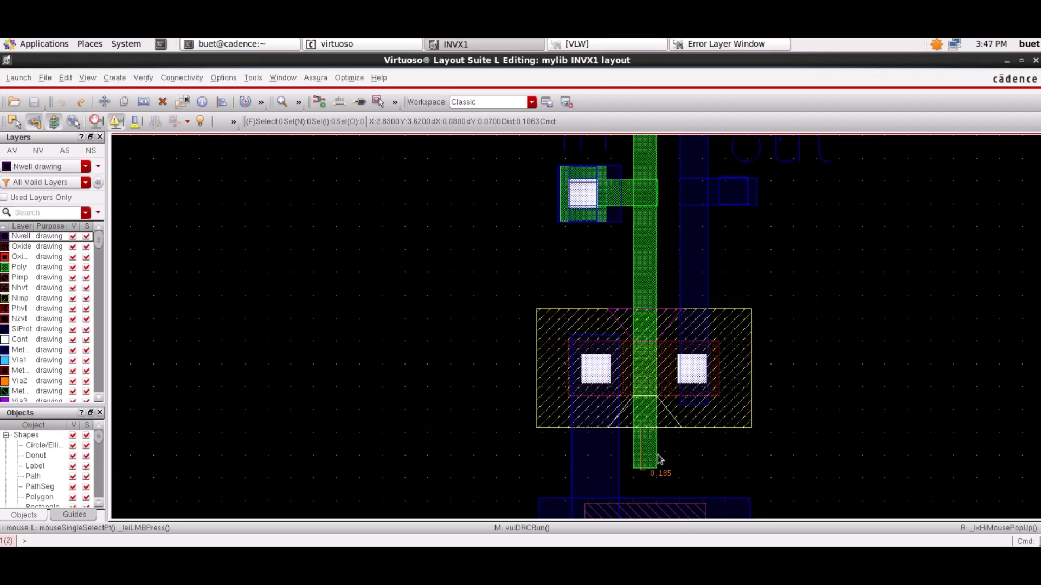
- Stretch the poly gate's lower end up to about the lower edge of the Nimp rectangle
key(s)
click(647, 468)
click(647, 429)
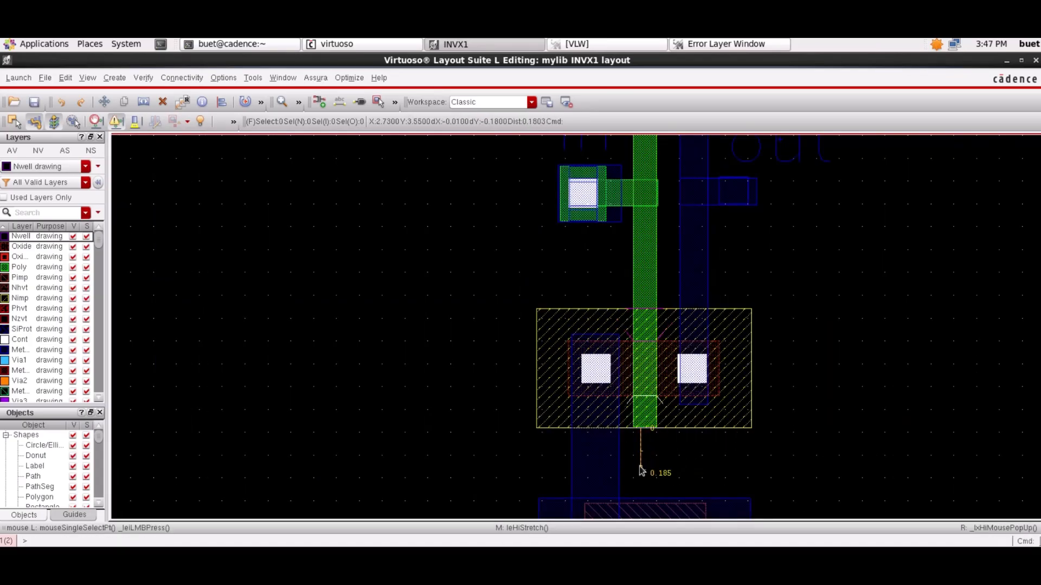
key(Escape)
- Rerun the drc1 check on INVX1 and locate the POLY.E.1 poly to N+ oxide enclosure violation in the layout
click(315, 77)
click(344, 157)
click(388, 228)
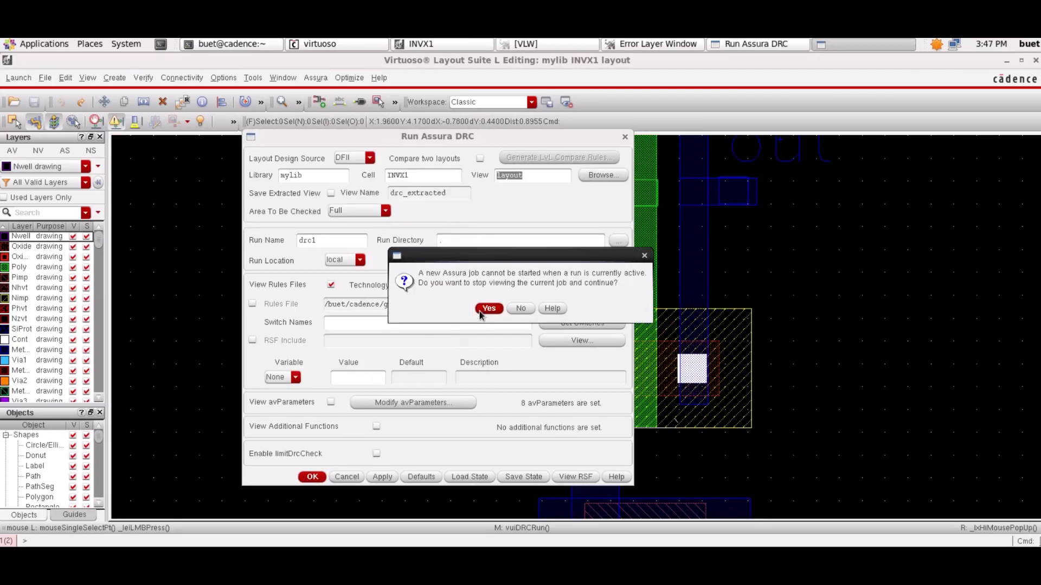
click(489, 308)
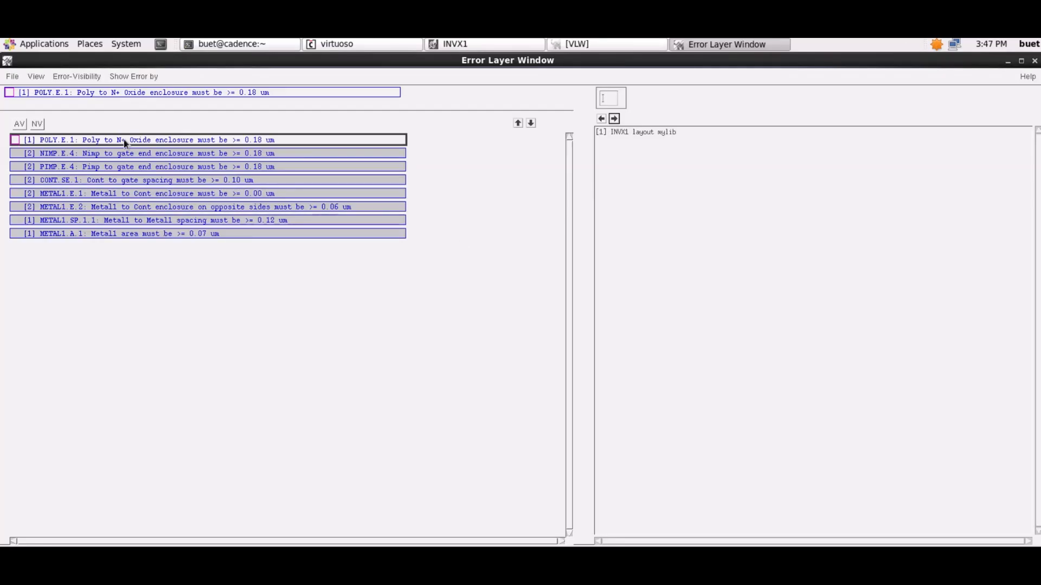
click(617, 119)
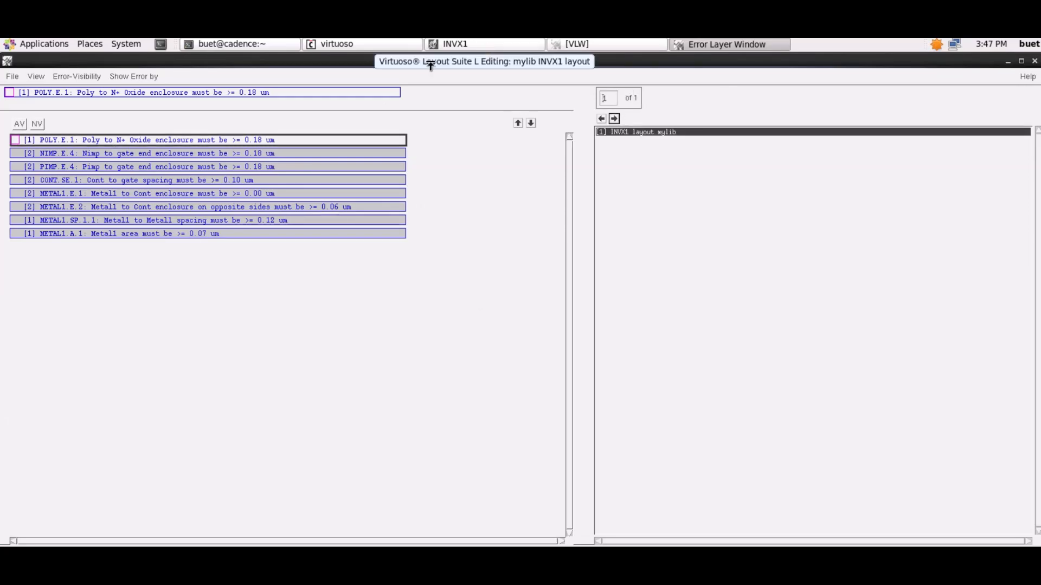
click(498, 45)
scroll(655, 449, down, 2)
scroll(655, 449, up, 2)
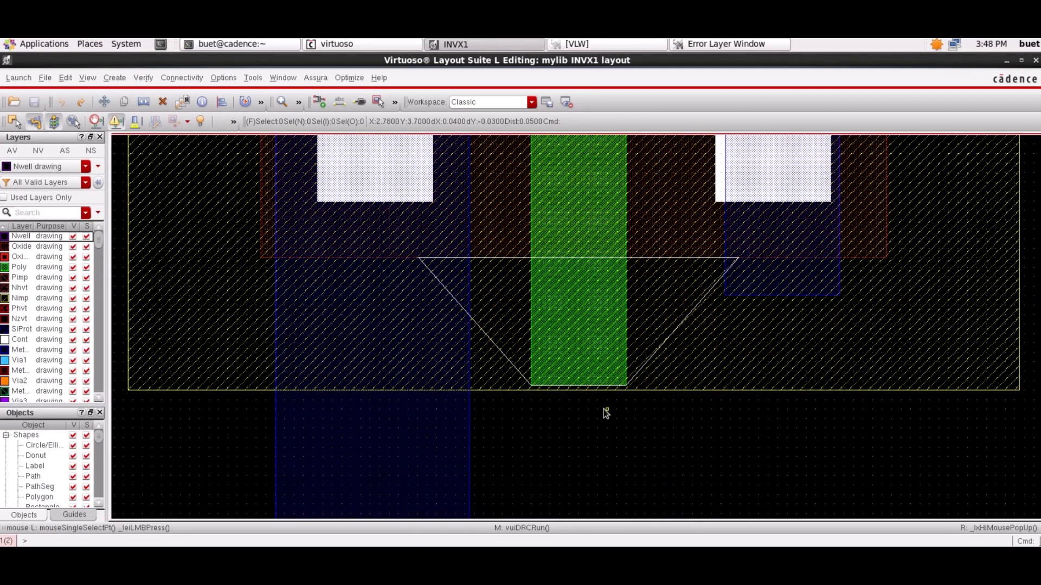
- Recheck the POLY.E.1 rule and measure the poly gate's extension past the oxide's lower edge
click(727, 44)
click(463, 44)
key(k)
click(598, 258)
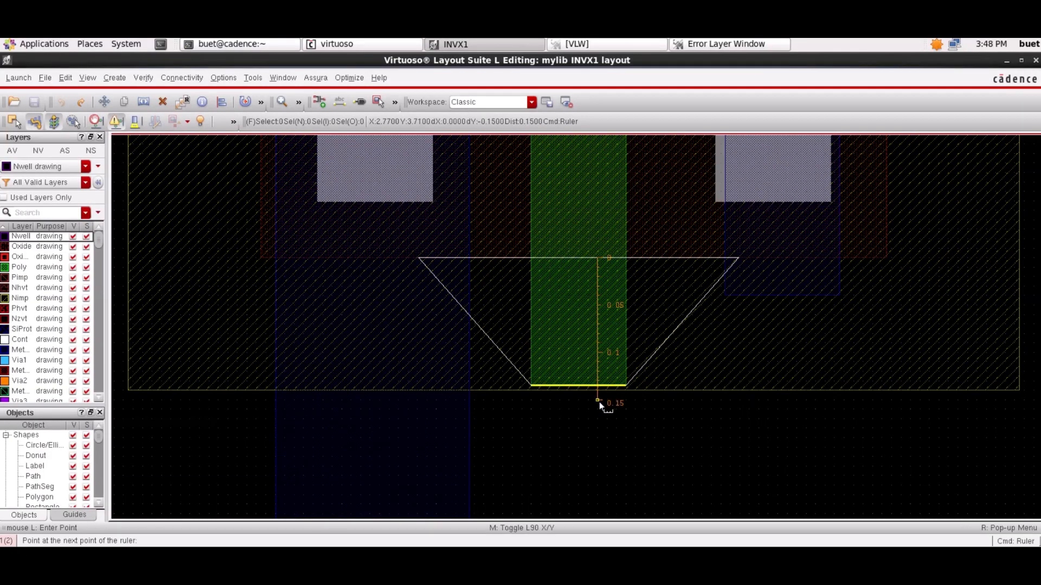
click(597, 386)
key(Escape)
- Stretch the poly gate's lower end downward until it extends about 0.18 µm past the oxide's lower edge
key(s)
click(579, 385)
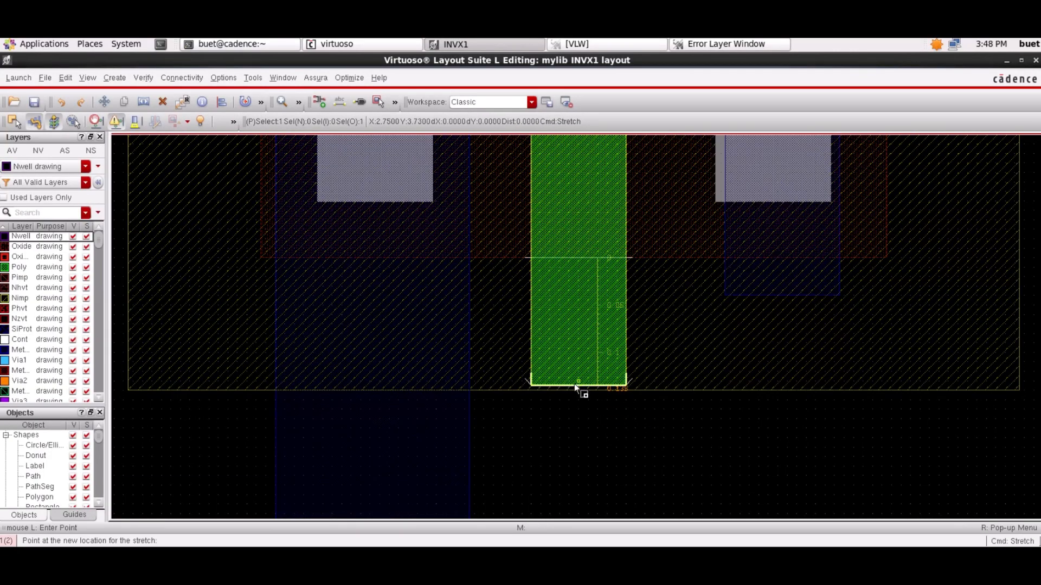
click(579, 425)
key(Escape)
- Delete the old ruler on the gate and measure the new poly extension from the oxide's lower edge
click(599, 377)
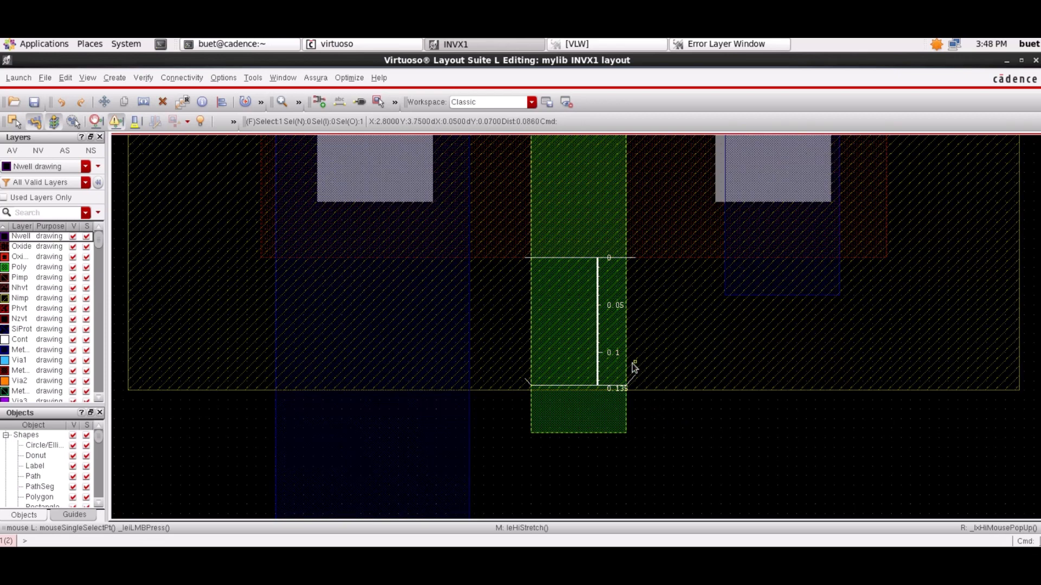
key(Delete)
key(k)
click(579, 257)
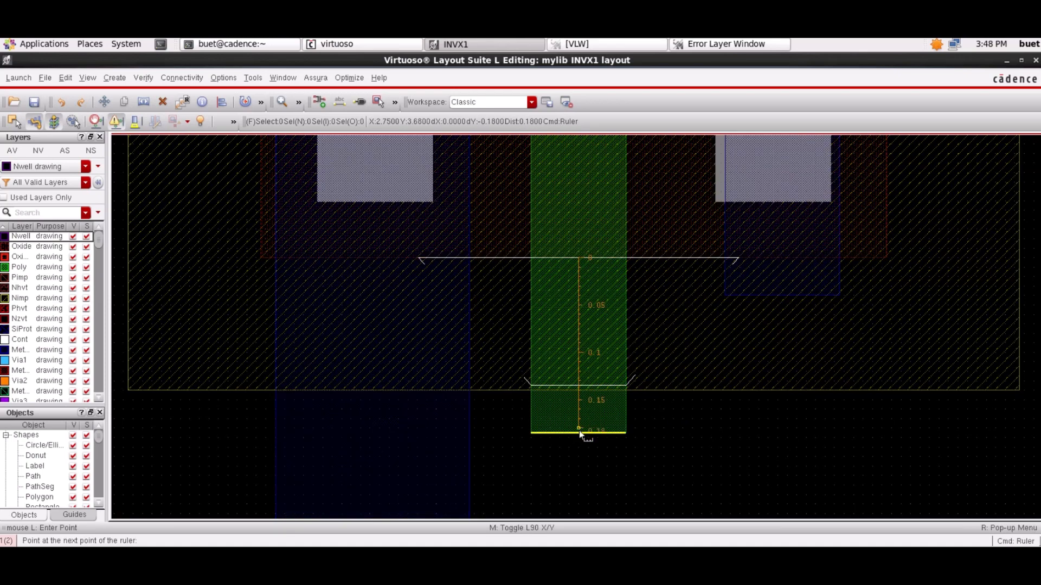
key(Escape)
- Save the INVX1 layout, rerun the drc1 check in place of the active run, and close the result message
click(315, 79)
click(339, 116)
click(312, 477)
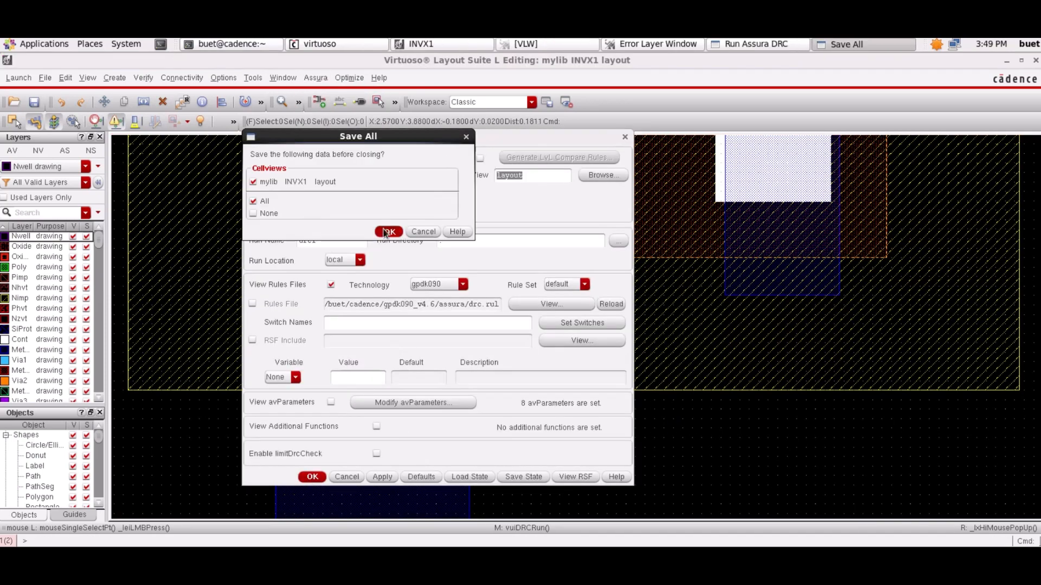
click(388, 231)
click(489, 309)
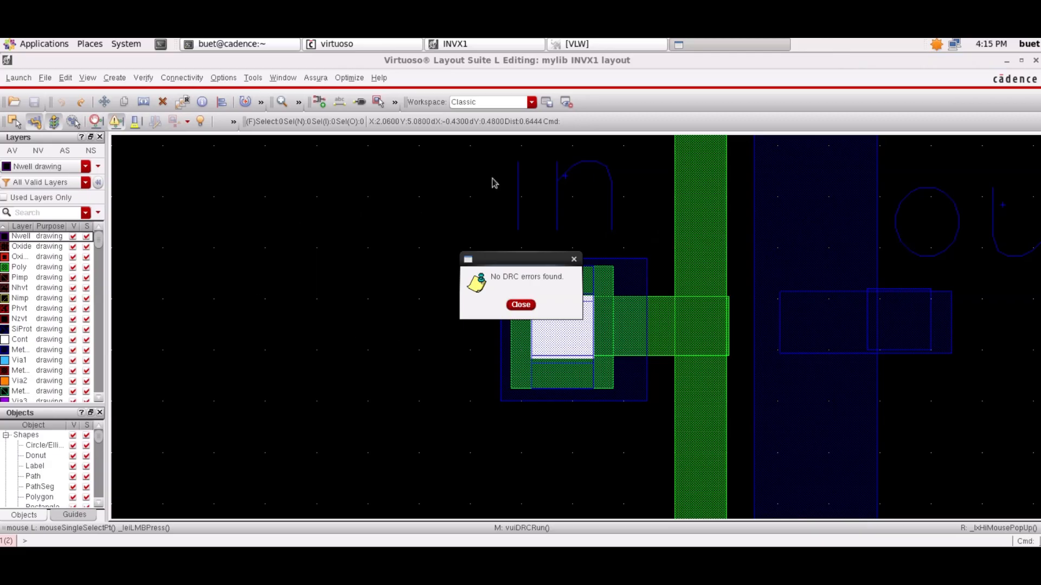
click(521, 305)
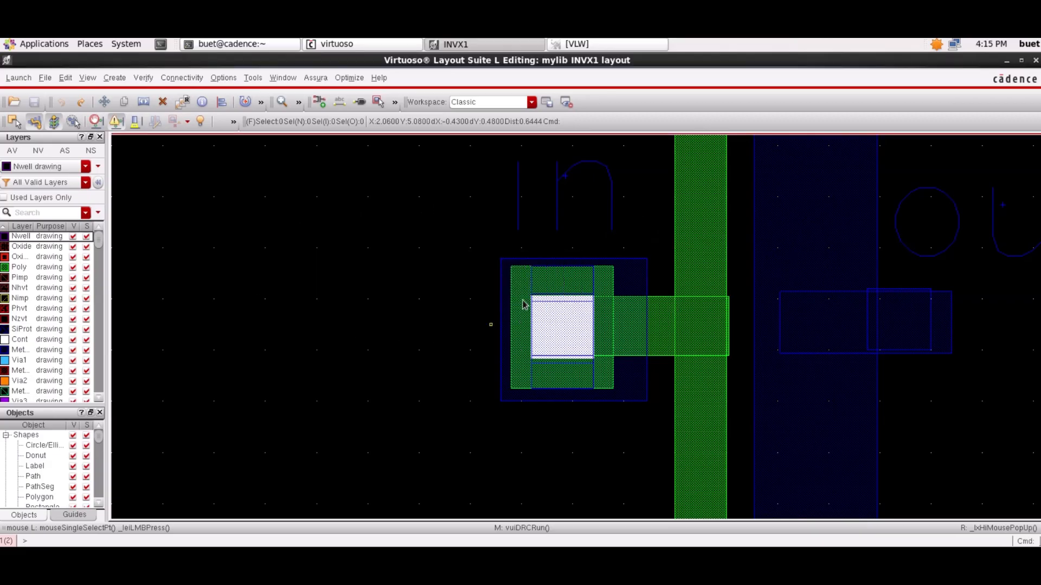
- Delete the 0.06 ruler beside the Nimp region and look over the inverter layout from vdd! to gnd!
scroll(597, 292, down, 3)
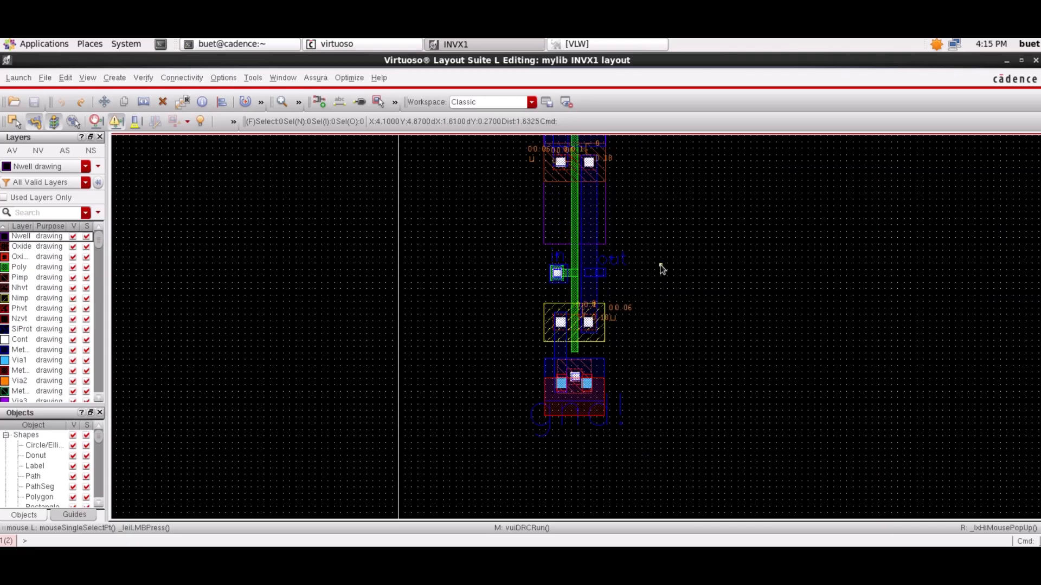
scroll(662, 269, up, 2)
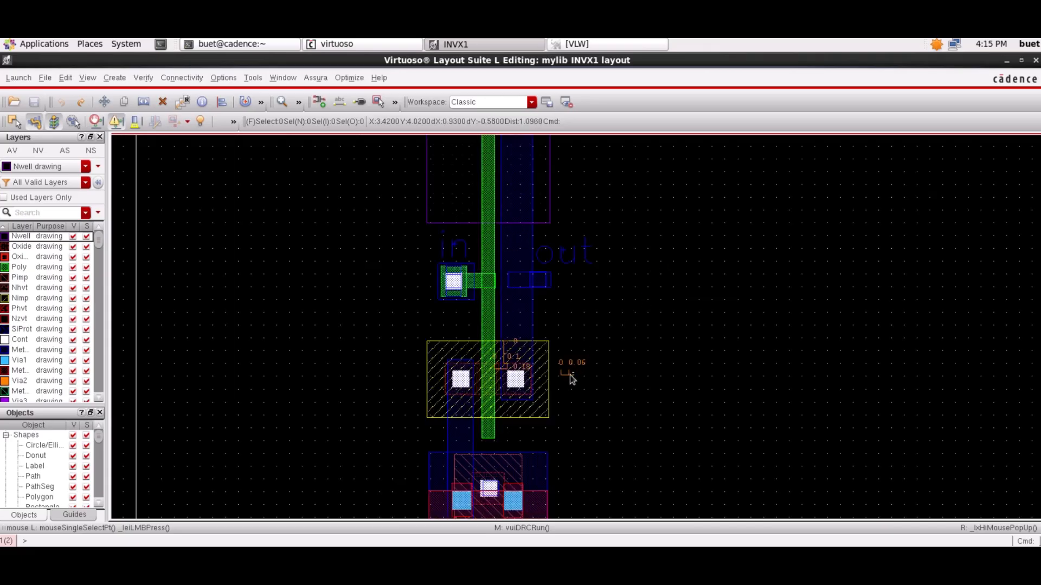
key(shift+k)
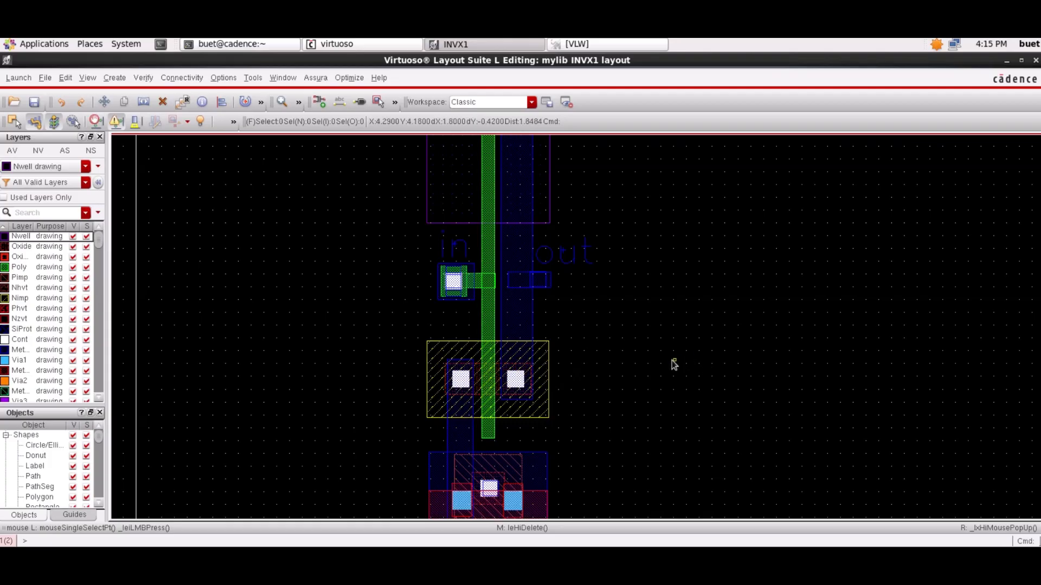
scroll(649, 344, up, 3)
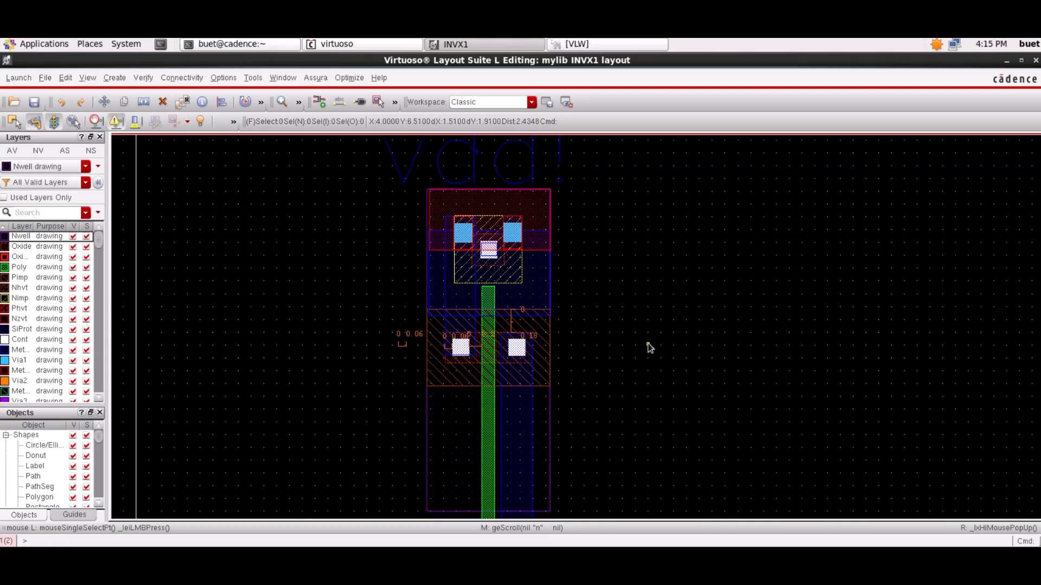
scroll(648, 343, down, 3)
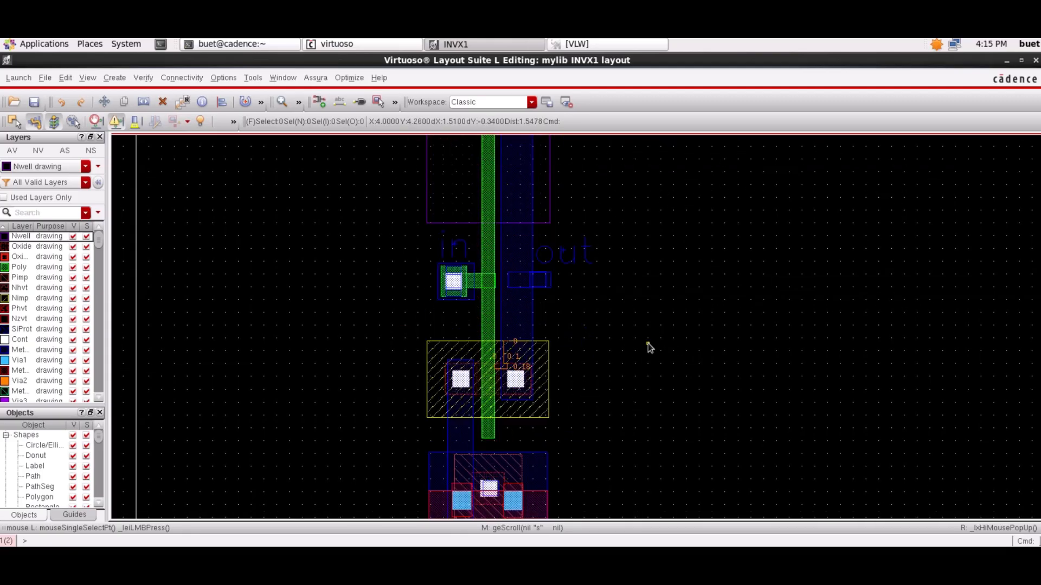
scroll(648, 343, down, 1)
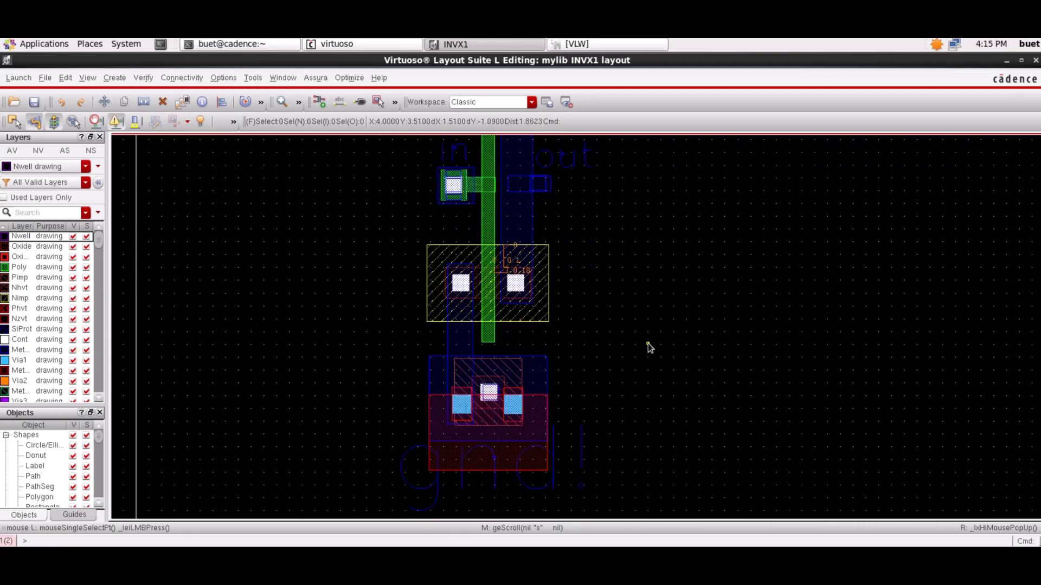
scroll(649, 343, up, 2)
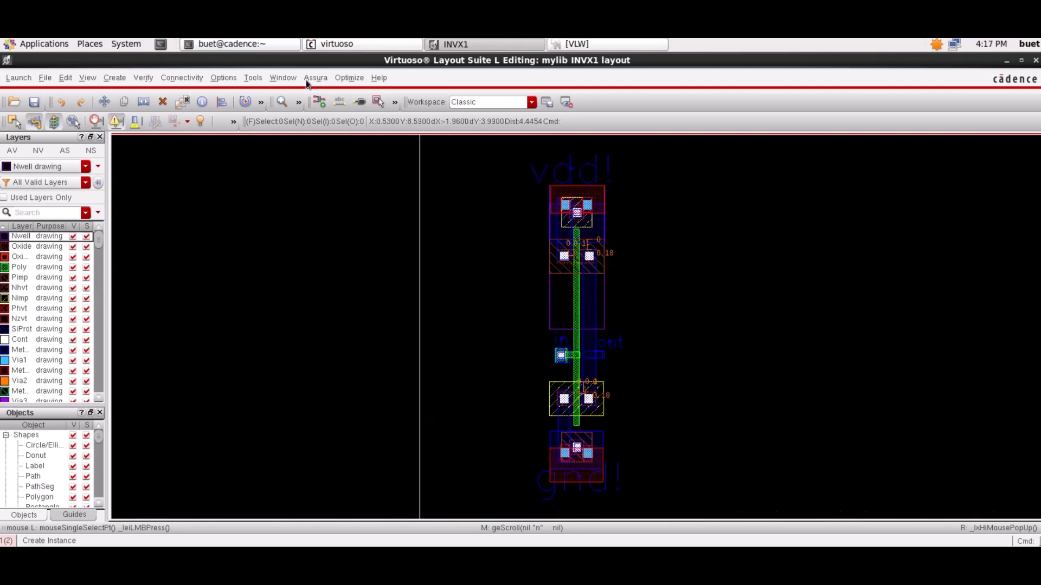
- Run Assura LVS lvs1 on the INVX1 schematic and layout with gpdk090 rules, saving the layout and overwriting the existing run data
click(316, 78)
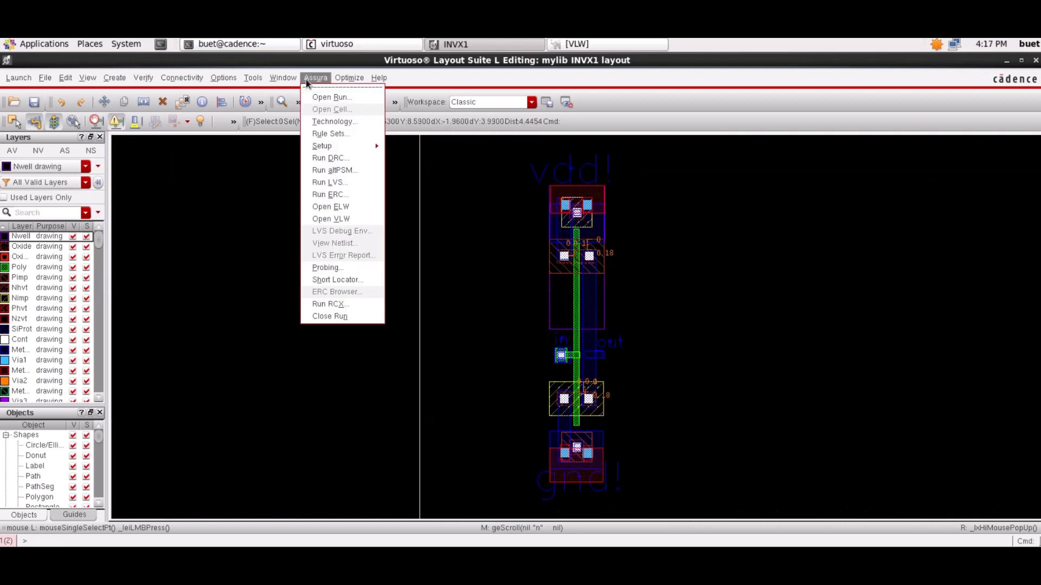
click(347, 183)
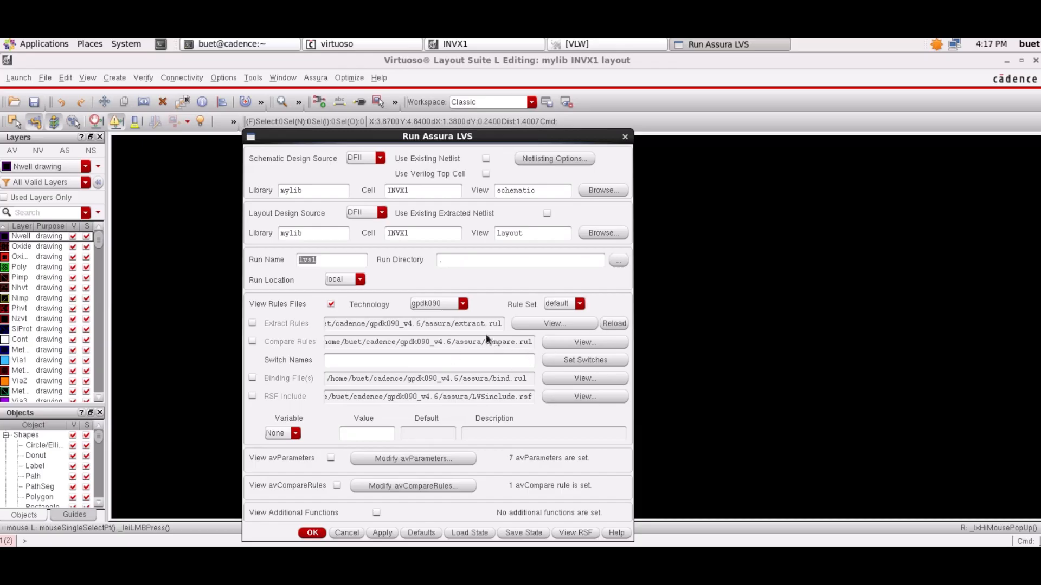
click(434, 307)
click(422, 308)
click(313, 533)
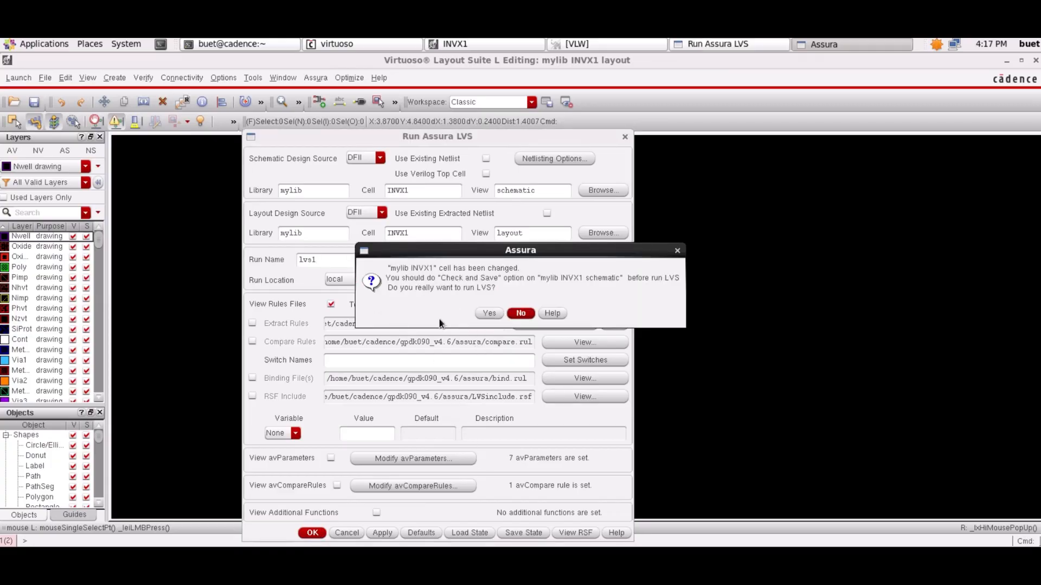
click(490, 313)
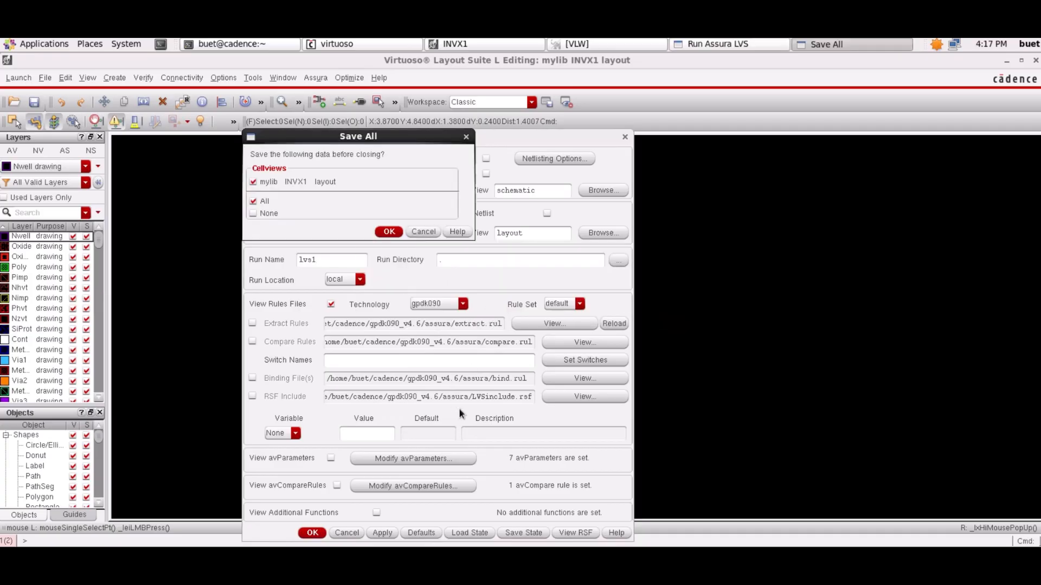
click(386, 233)
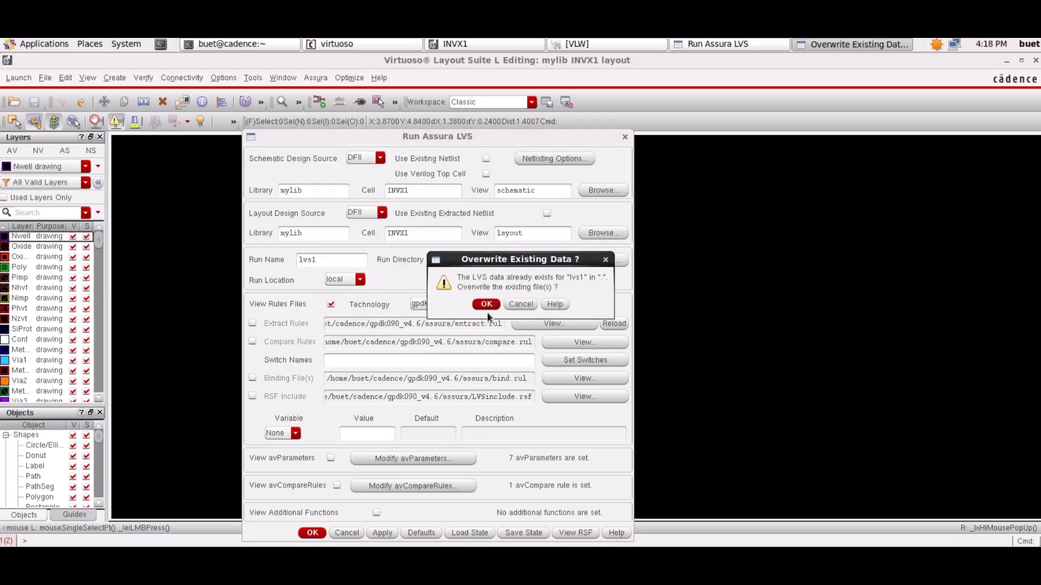
click(486, 305)
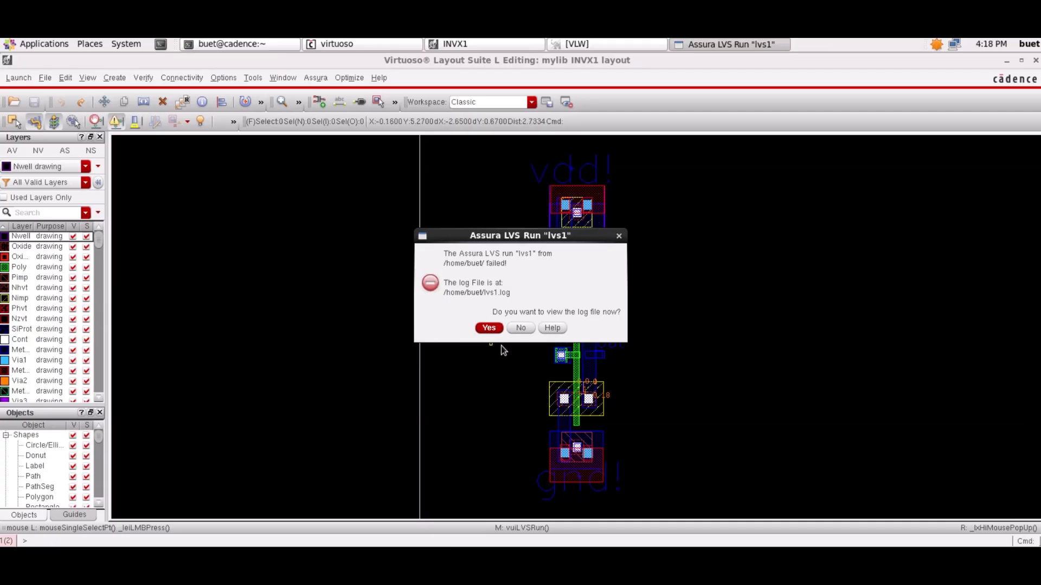
- Read through the lvs1 log file for the cause of the run error and return to the layout
click(493, 330)
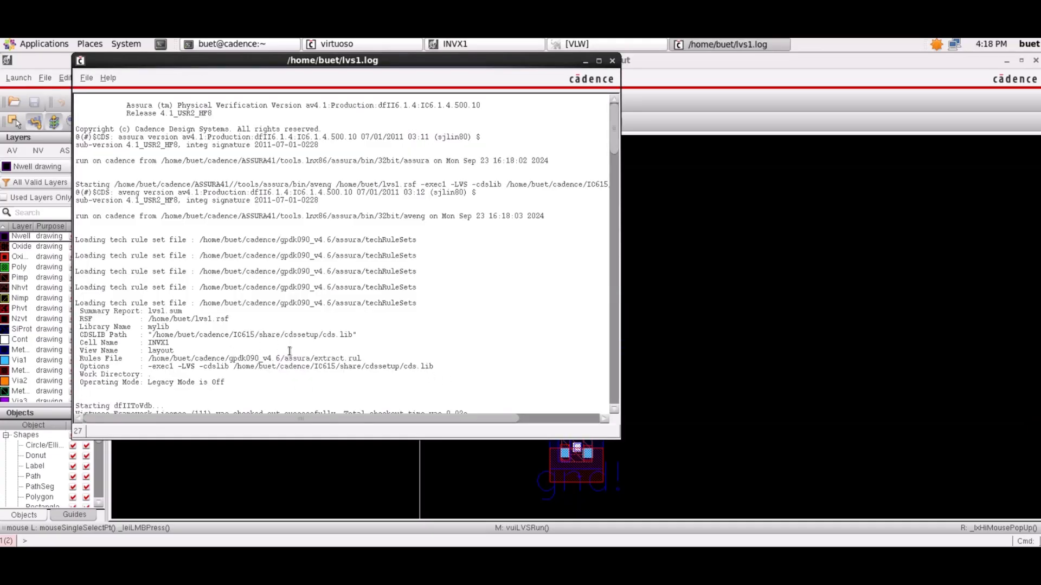
scroll(365, 379, down, 20)
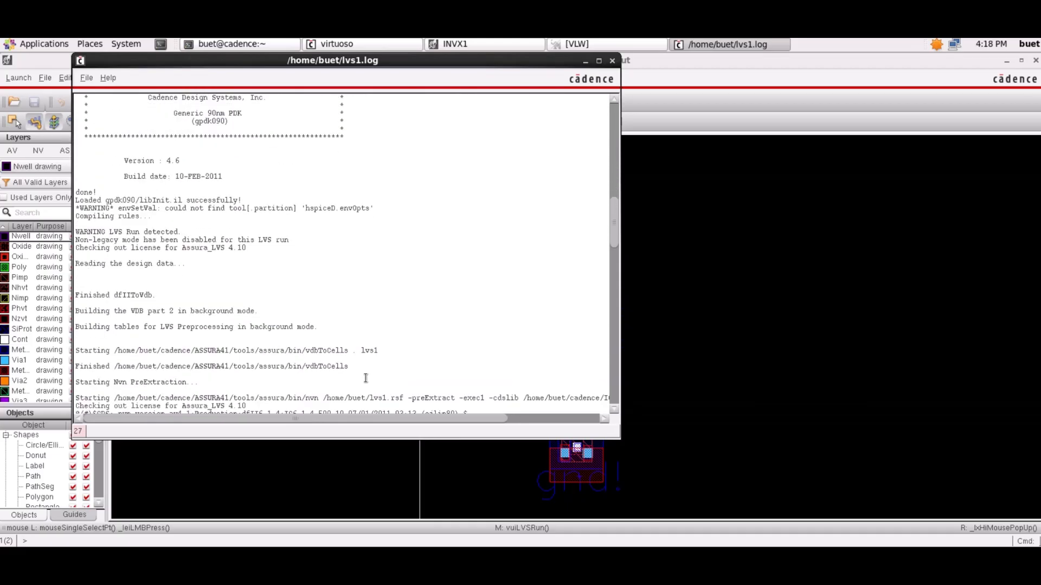
scroll(366, 378, down, 20)
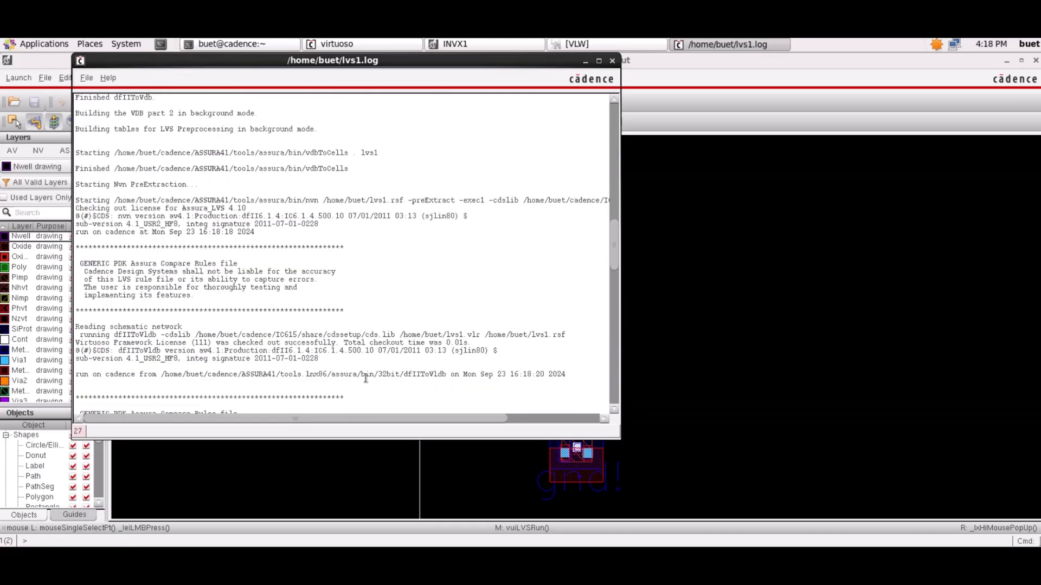
scroll(366, 378, down, 8)
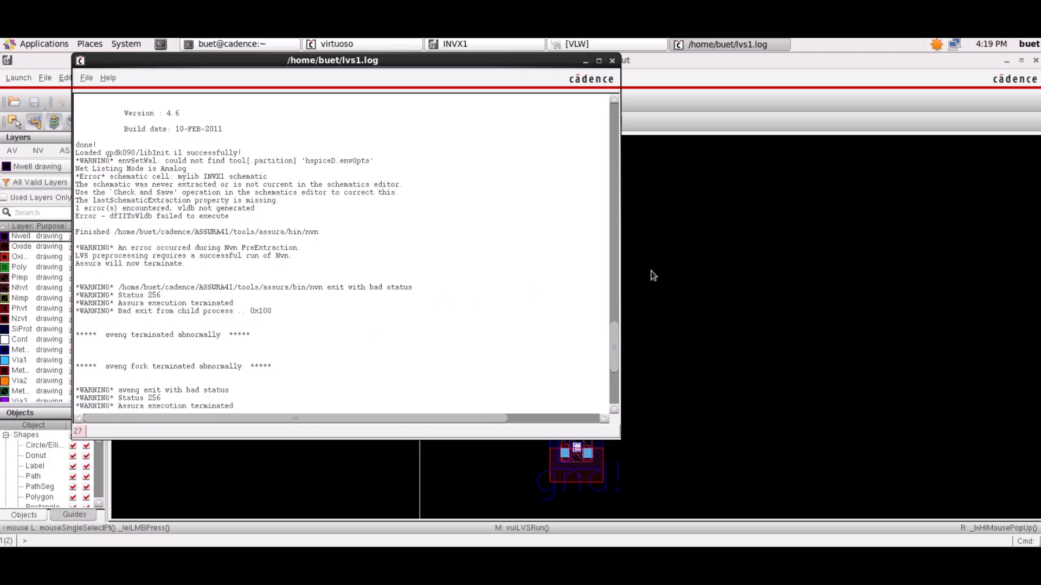
click(770, 258)
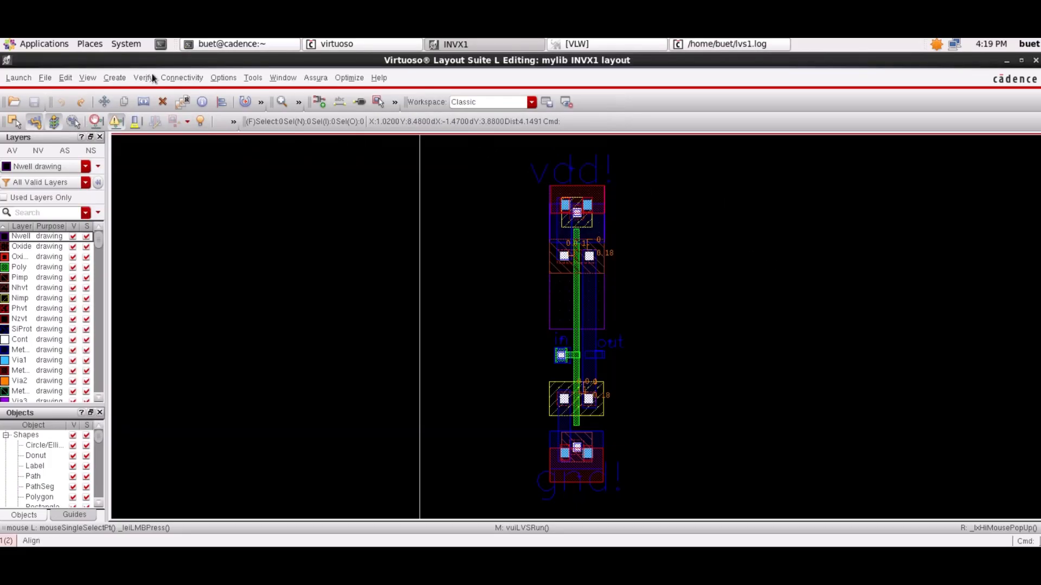
- Open the schematic view of mylib INVX1 for editing in a new tab
click(45, 78)
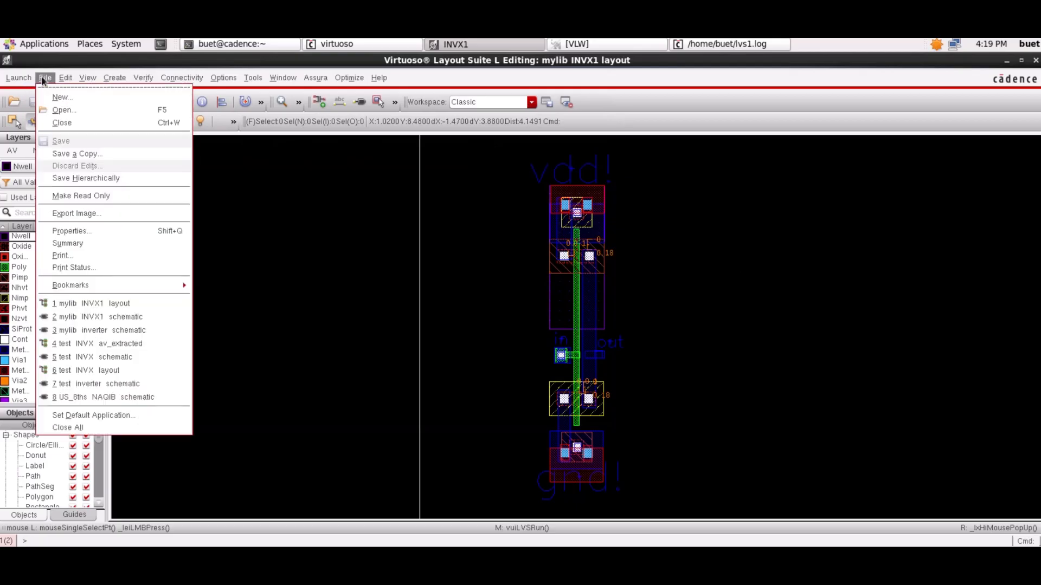
click(61, 113)
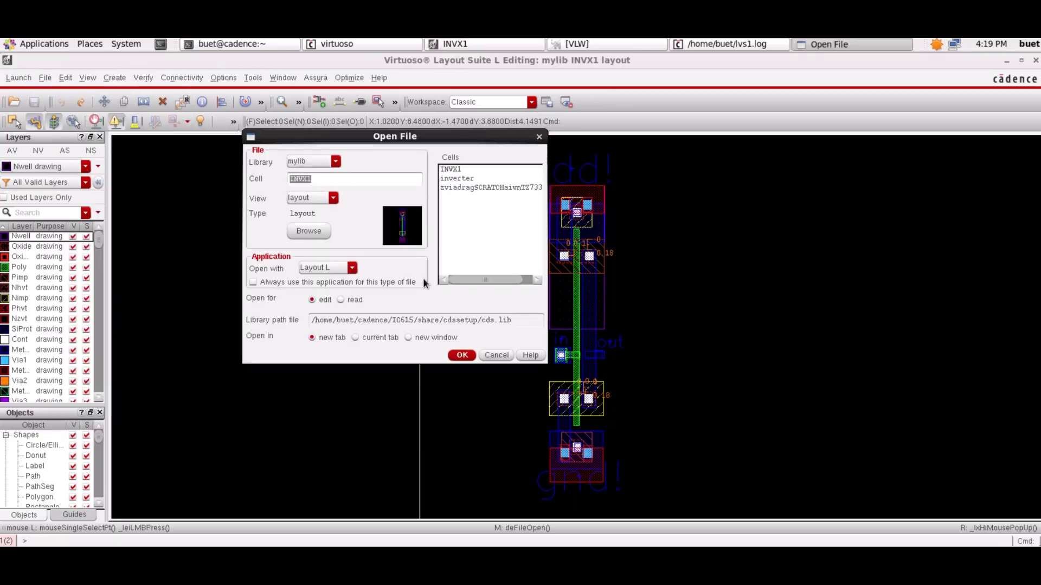
click(323, 197)
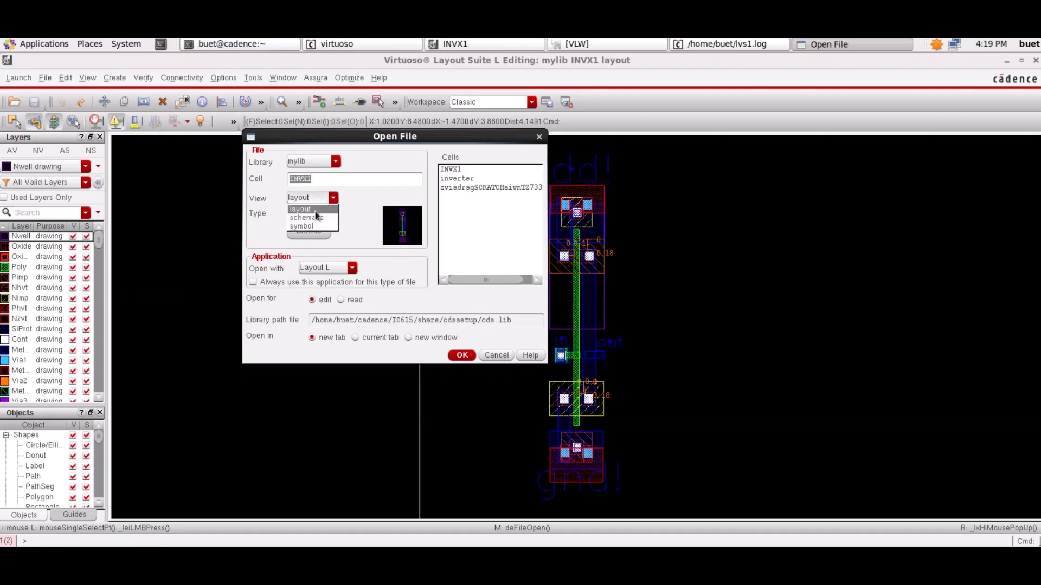
click(309, 215)
click(461, 355)
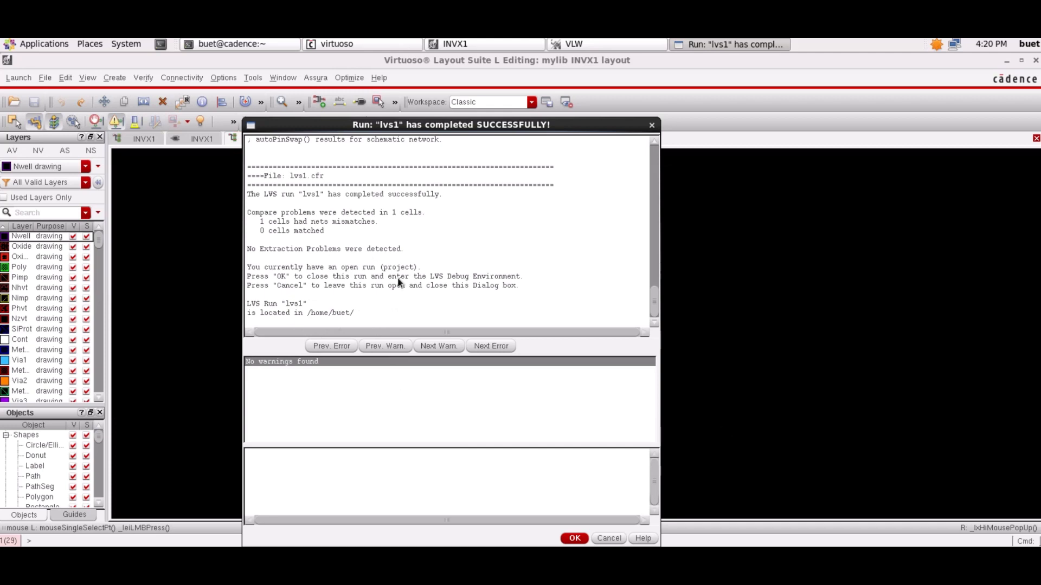
- Review the lvs1 report's error summary and compare results, and close the run report
scroll(623, 242, up, 5)
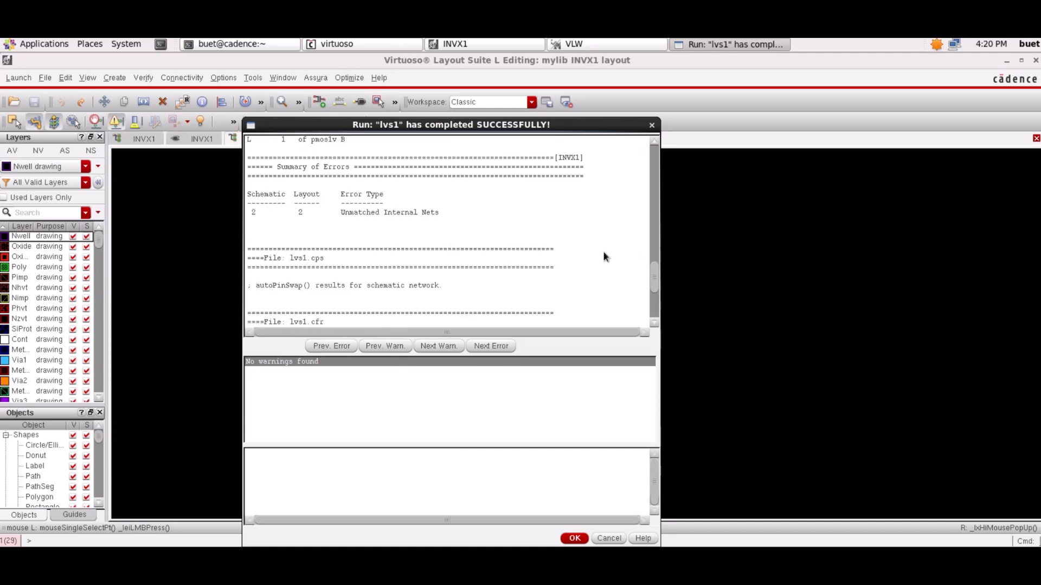
scroll(421, 268, up, 1)
scroll(422, 268, down, 5)
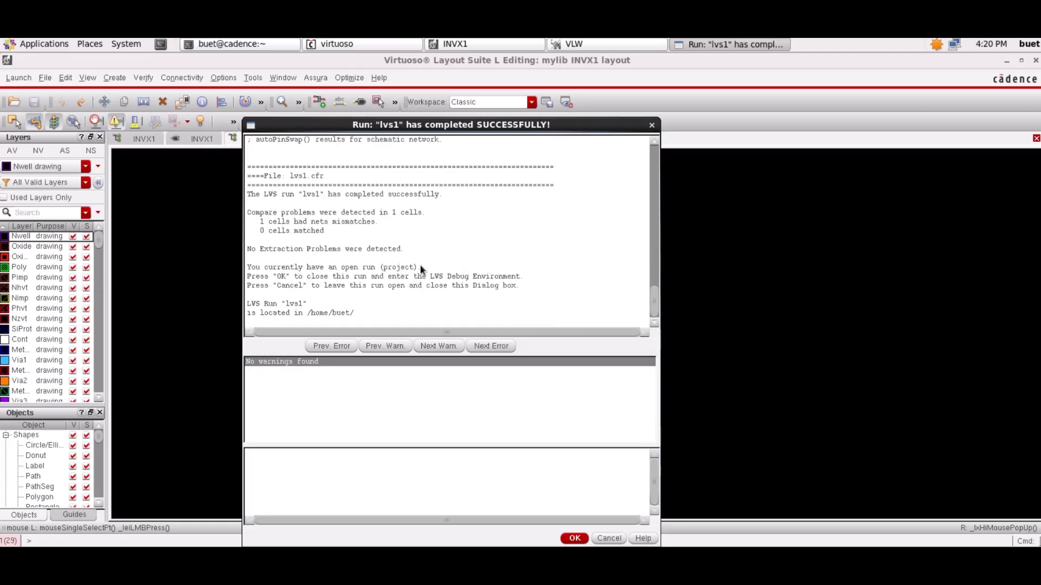
scroll(422, 268, up, 7)
click(651, 126)
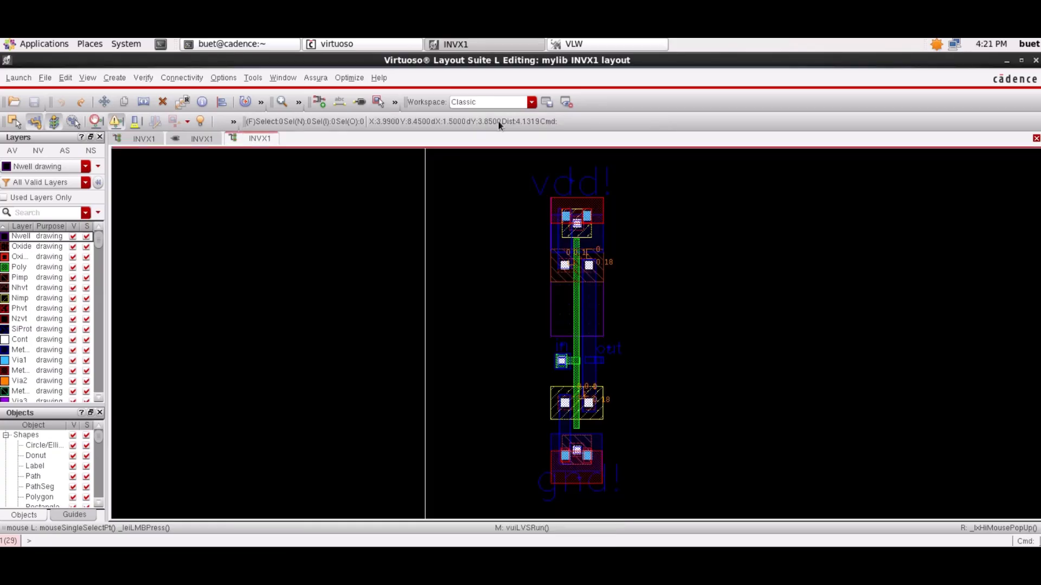
- Open the INVX1 schematic from the layout to correct the transistor parameters
click(45, 77)
click(55, 124)
click(345, 198)
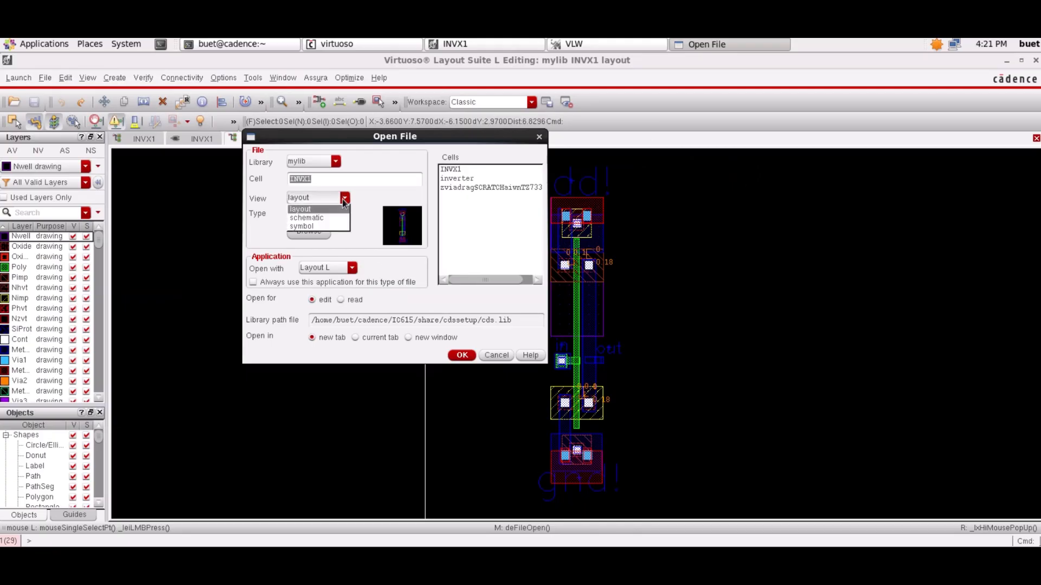
click(304, 212)
click(462, 355)
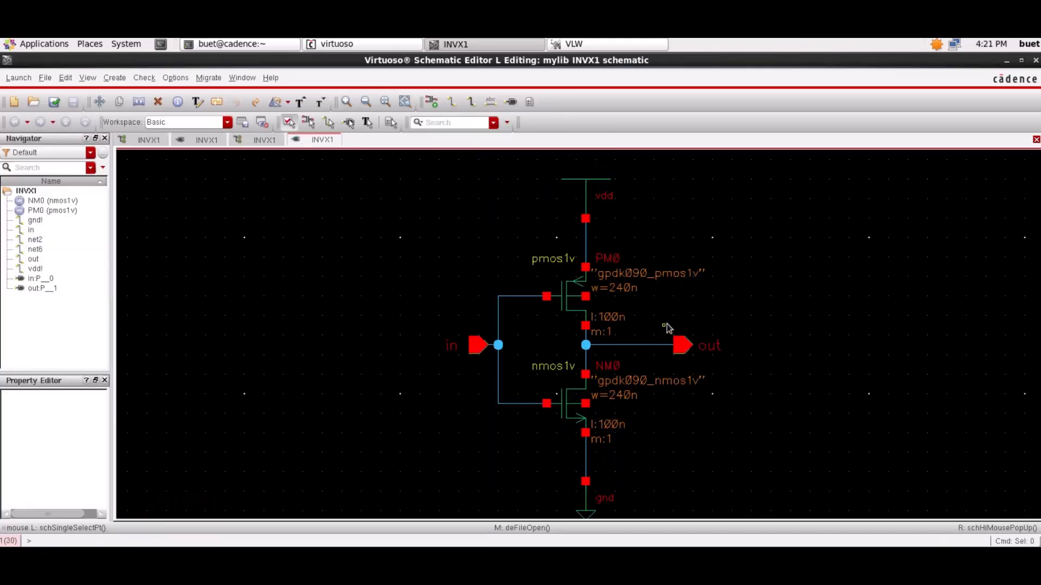
- Set the total width of the pmos1v transistor PM0 to 480n M and check and save the schematic
click(576, 307)
middle_click(577, 307)
click(372, 317)
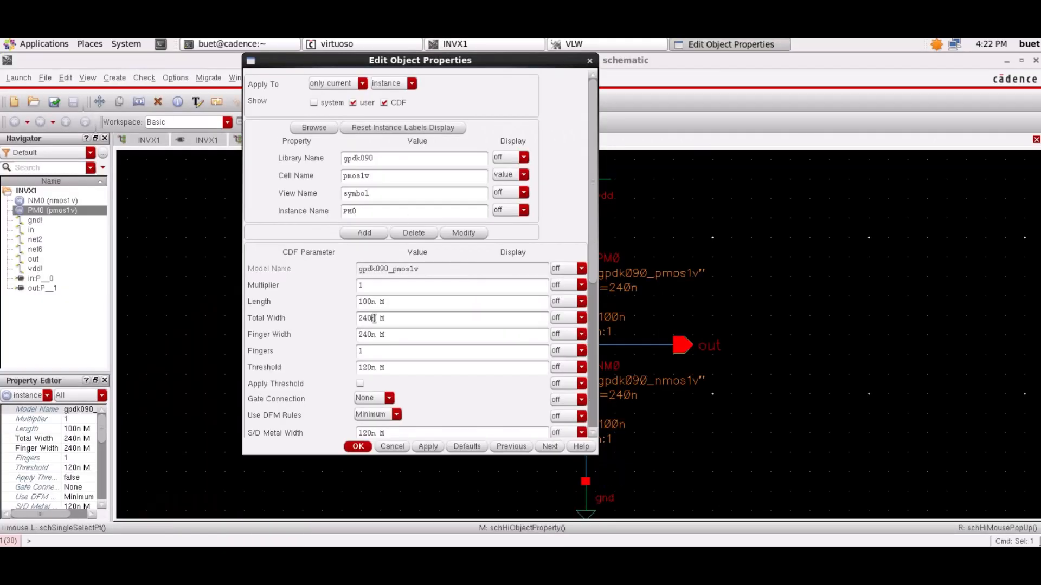
key(BackSpace)
key(BackSpace)
key(BackSpace)
text(480)
click(358, 446)
click(75, 104)
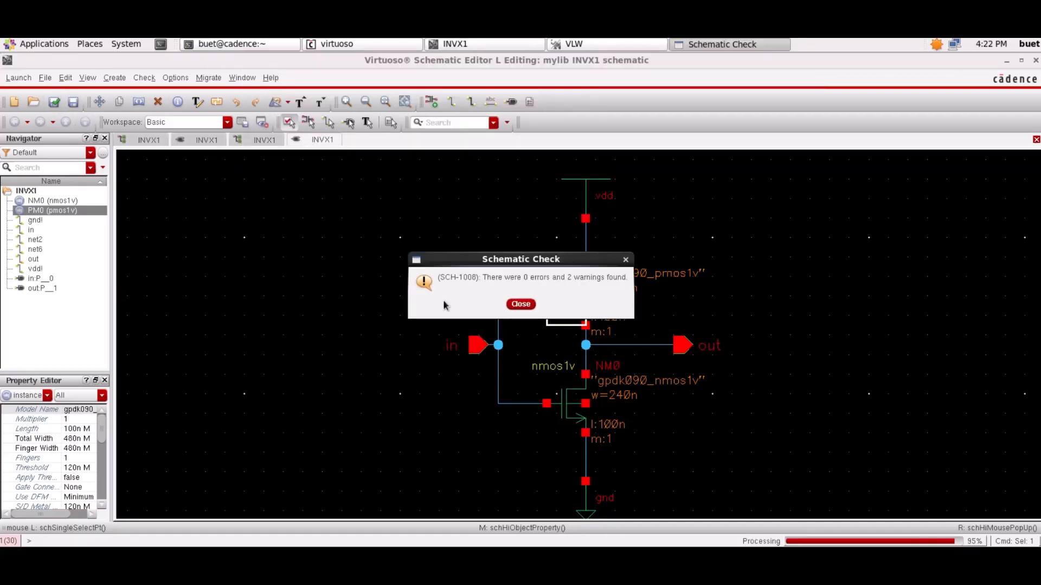
click(521, 305)
- Open the layout view of mylib INVX1 in a new tab
click(44, 77)
click(103, 114)
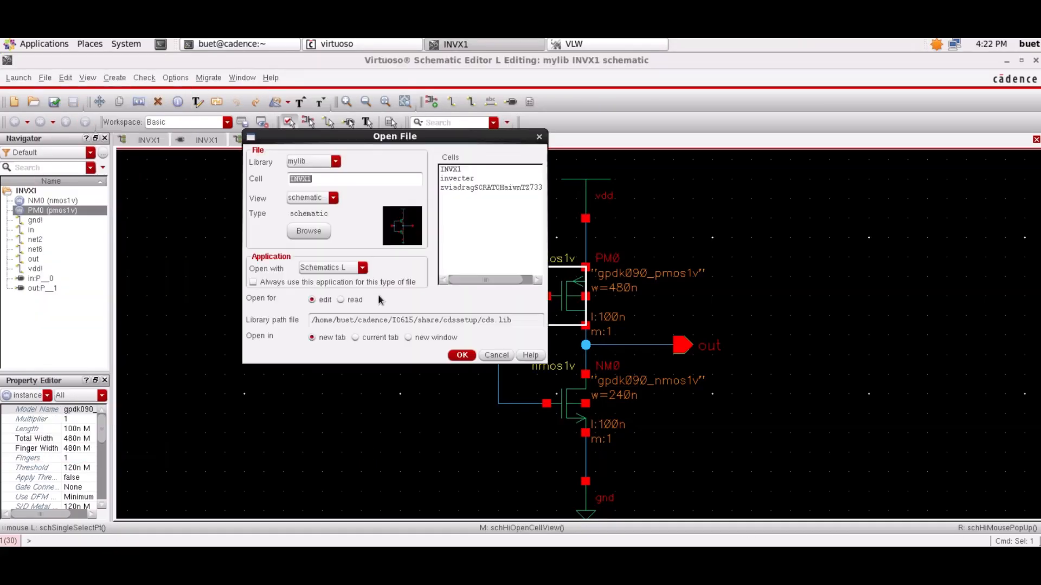
click(316, 199)
click(317, 214)
click(458, 357)
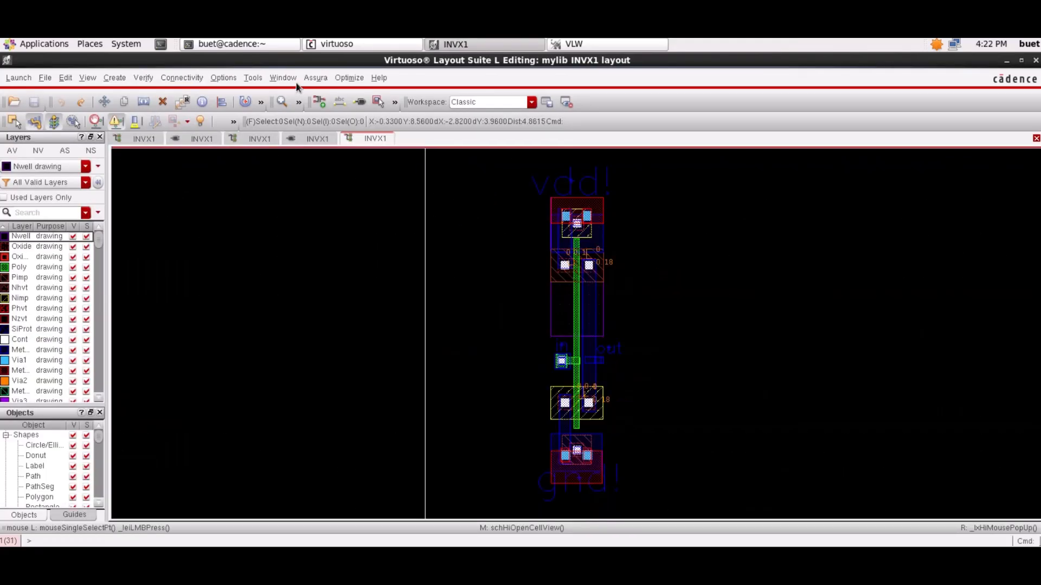
- Rerun Assura LVS on INVX1 to compare the layout with the corrected schematic
click(316, 77)
click(325, 179)
click(313, 533)
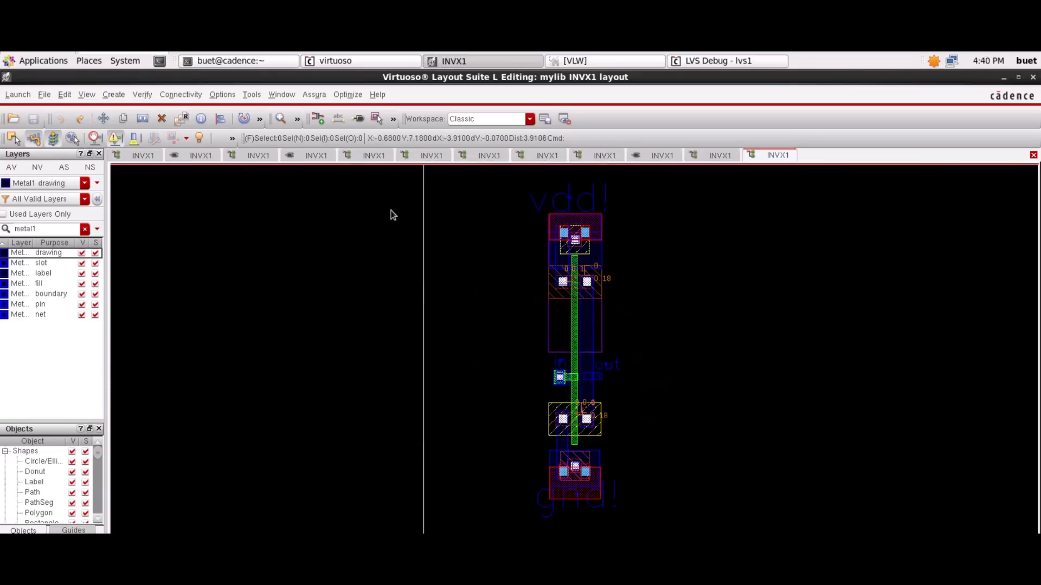
- Open the existing Assura run lvs1 for the INVX1 layout
click(313, 96)
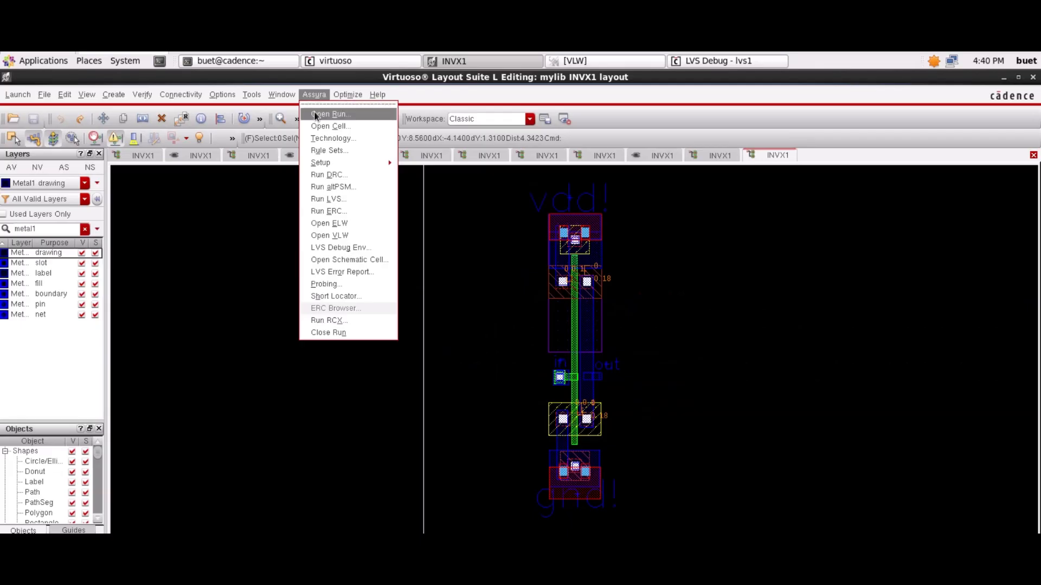
click(316, 115)
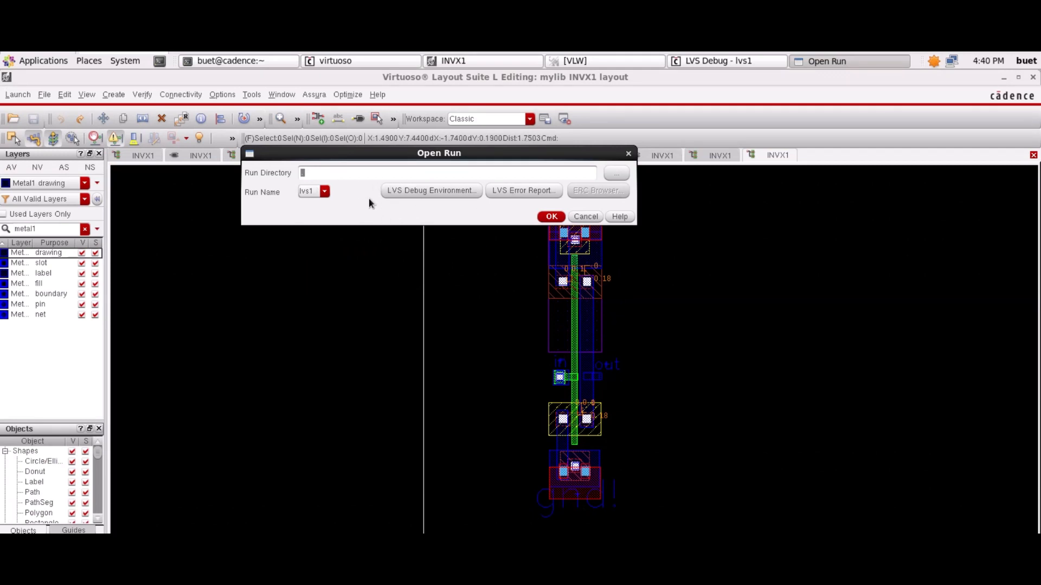
click(540, 220)
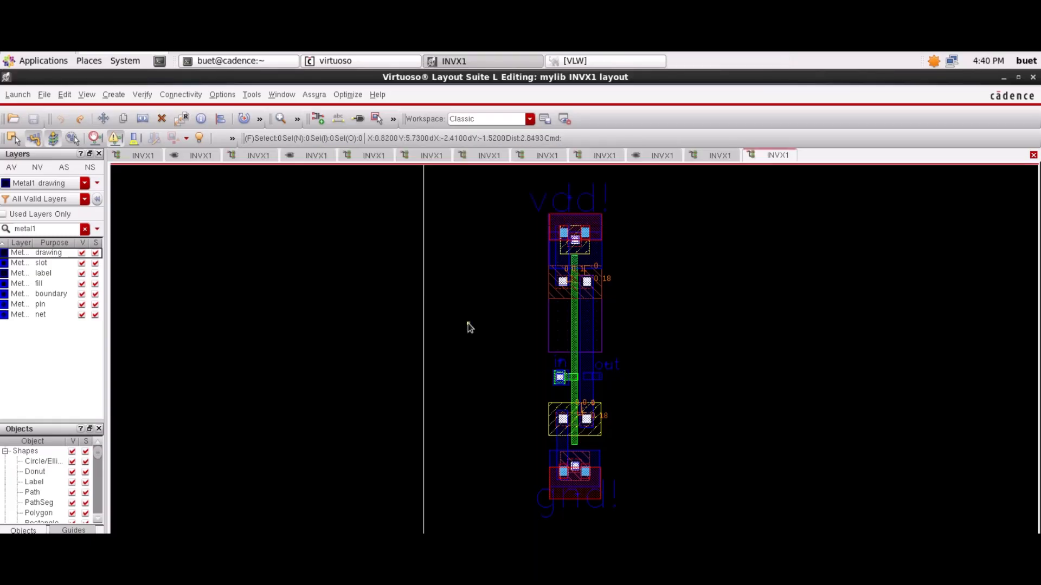
- Run Assura RCX as an Extracted View named av_extracted, type RC, reference node gnd!, overwriting the existing data, and close the completion message
click(313, 94)
mouse_move(309, 103)
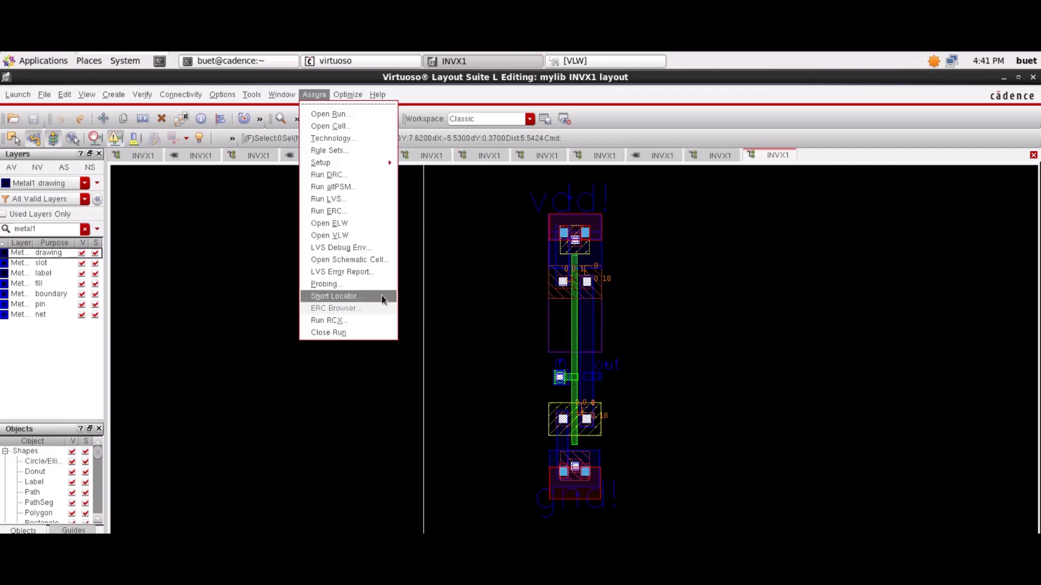
click(340, 320)
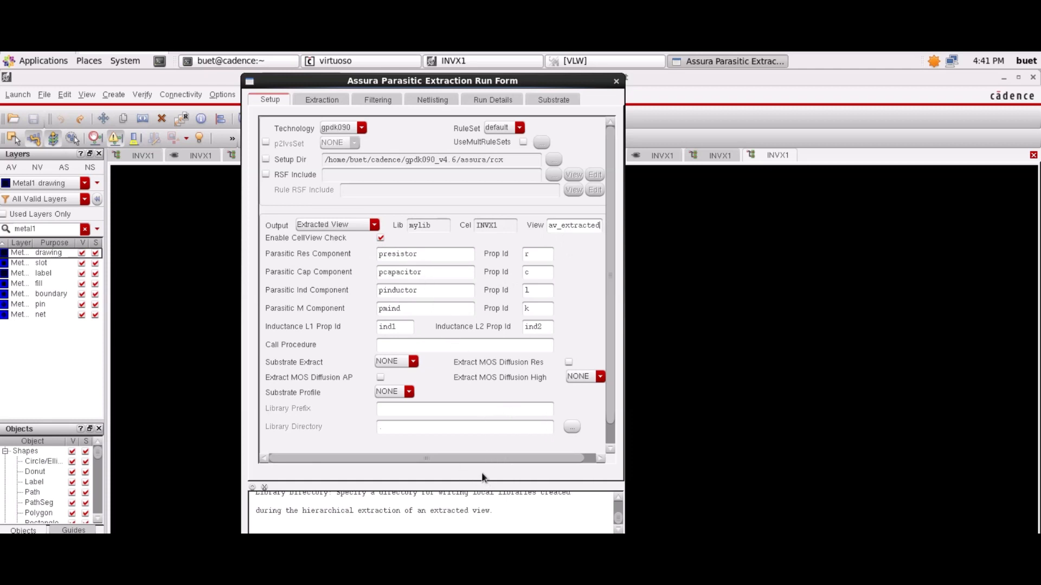
click(327, 101)
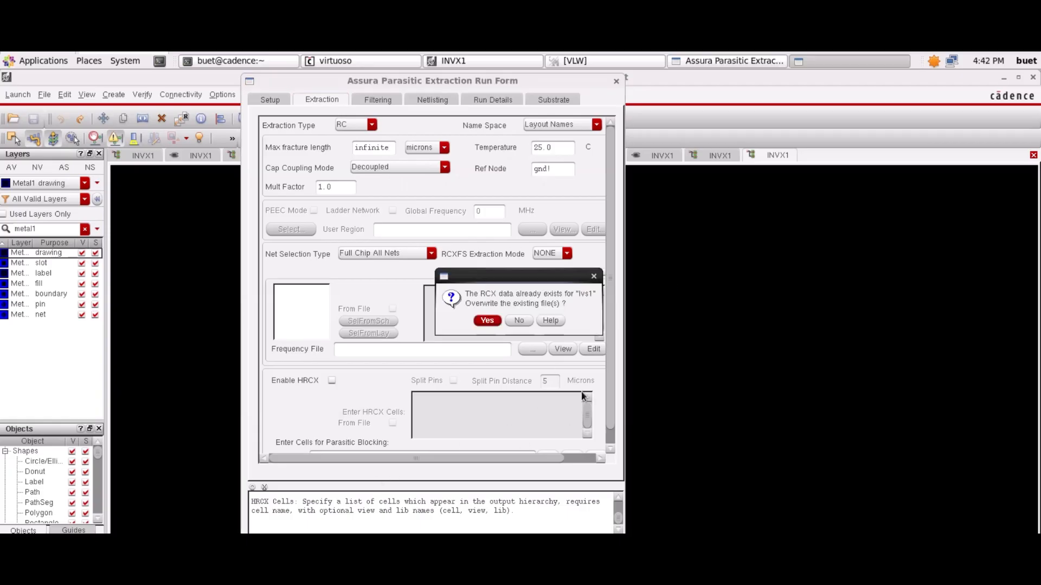
click(485, 322)
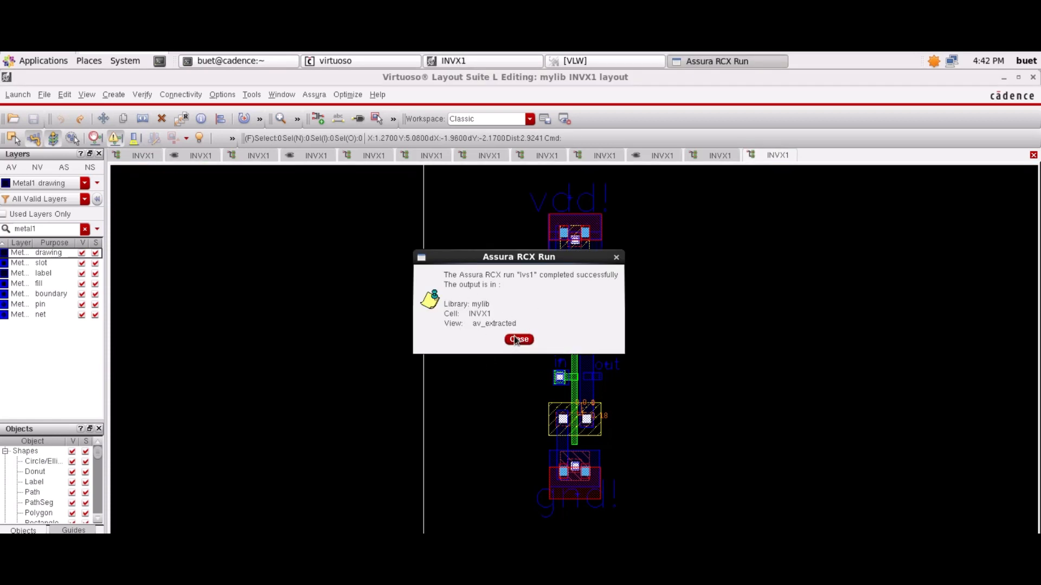
click(518, 339)
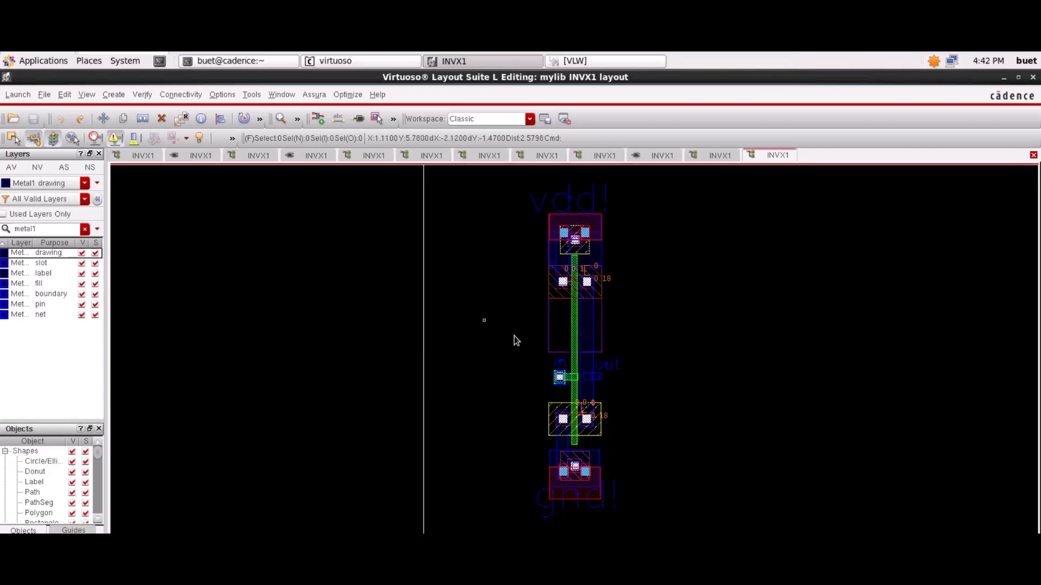
- Open the av_extracted view of mylib INVX1 for editing in a new tab
click(45, 95)
click(61, 126)
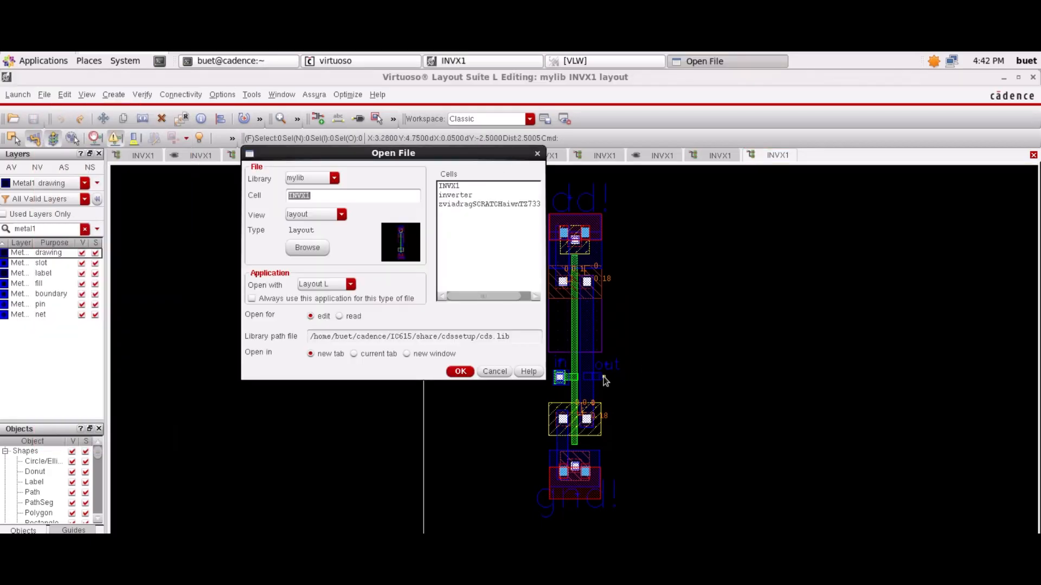
click(322, 214)
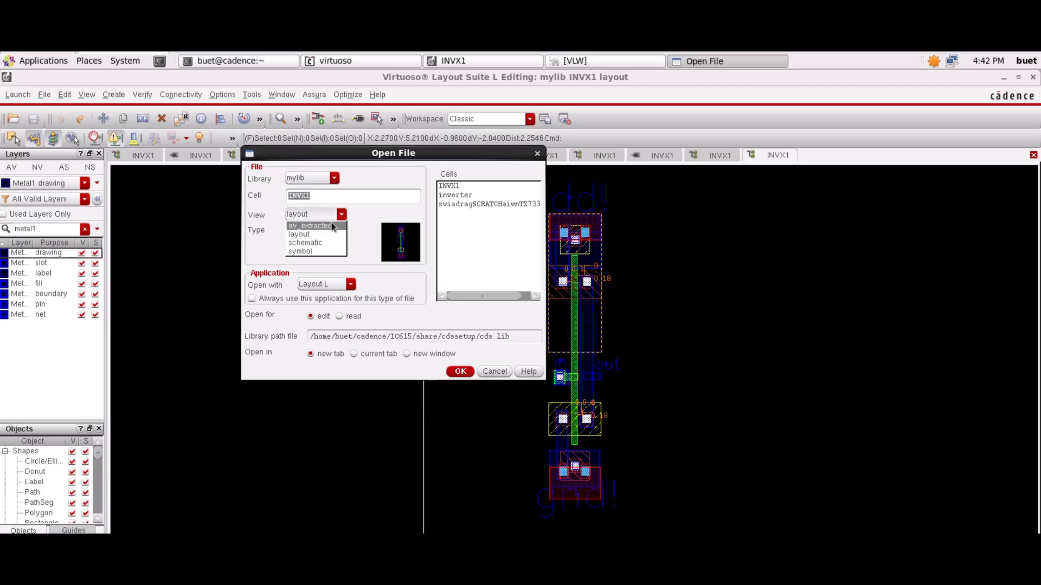
click(328, 227)
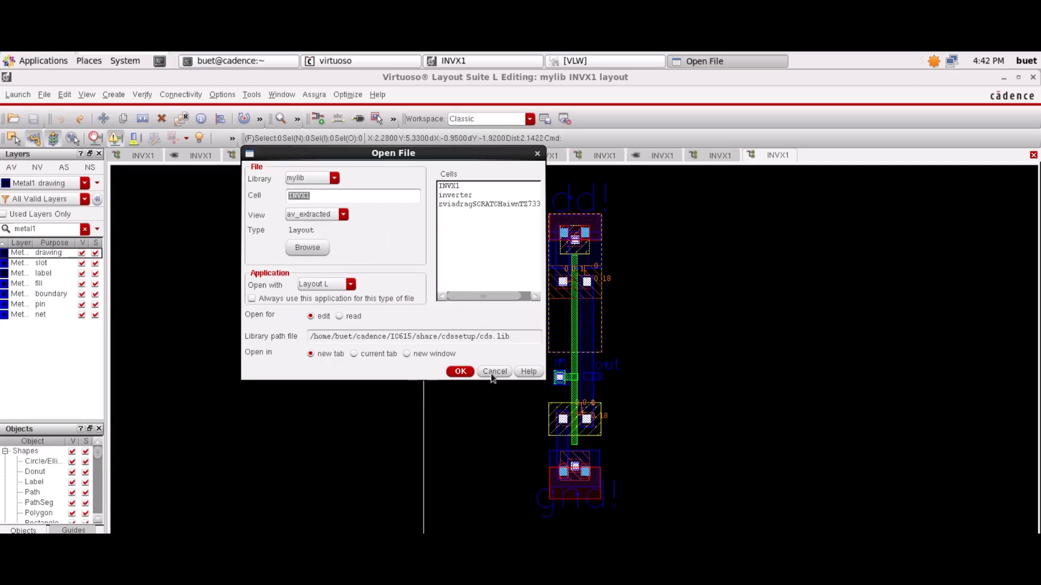
click(460, 372)
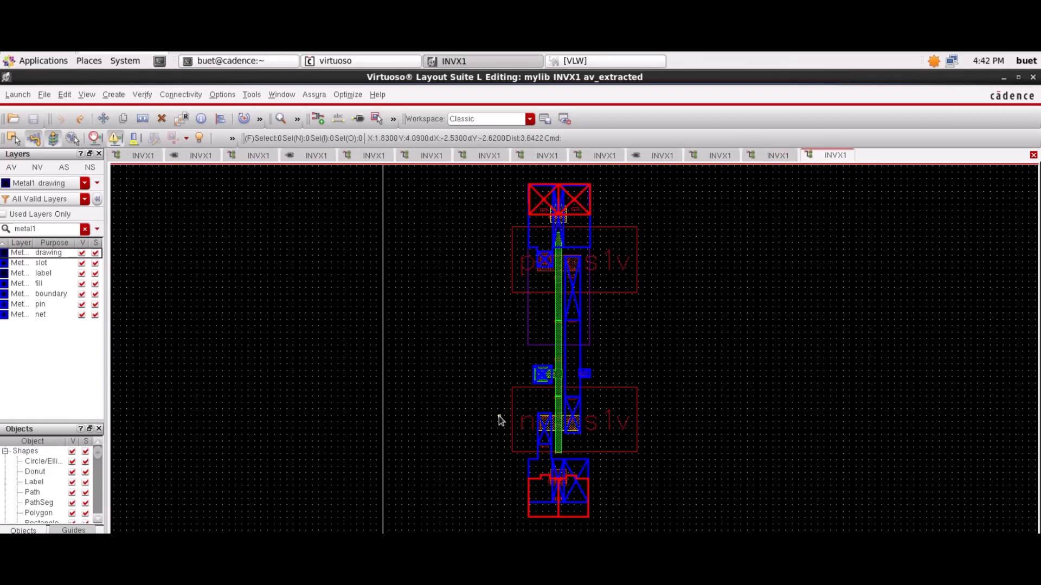
- Examine the extracted parasitic resistors and capacitors along the inverter, from the PMOS through the input and output down to the ground rail
scroll(567, 332, up, 4)
scroll(567, 332, up, 2)
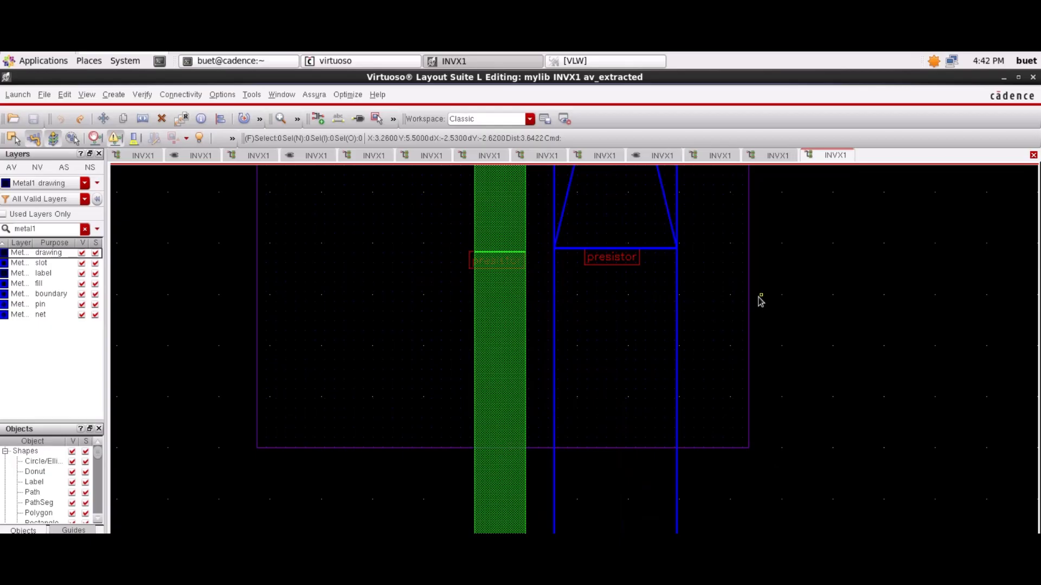
scroll(797, 295, up, 5)
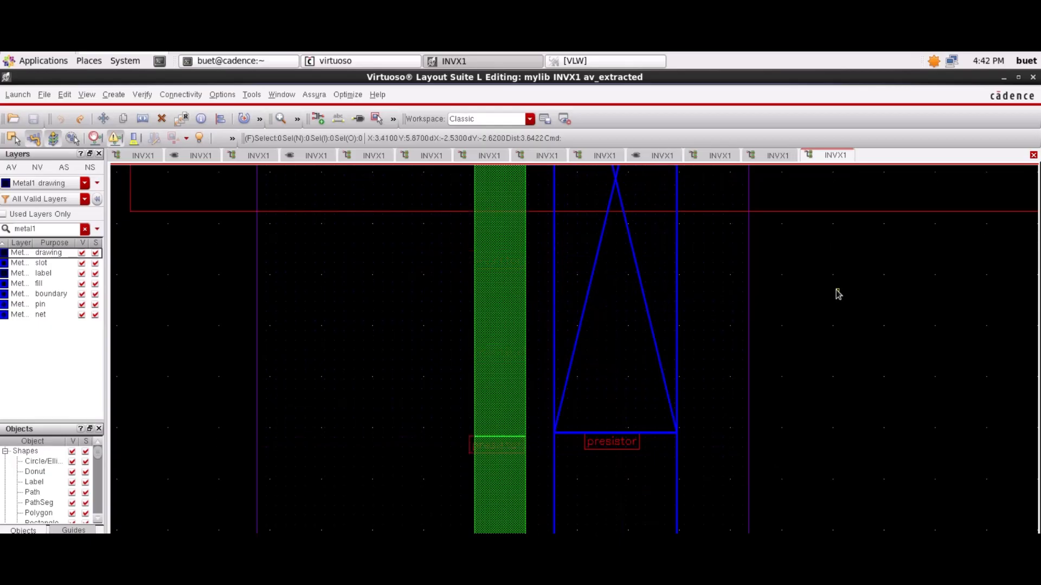
scroll(836, 291, up, 1)
scroll(837, 291, down, 2)
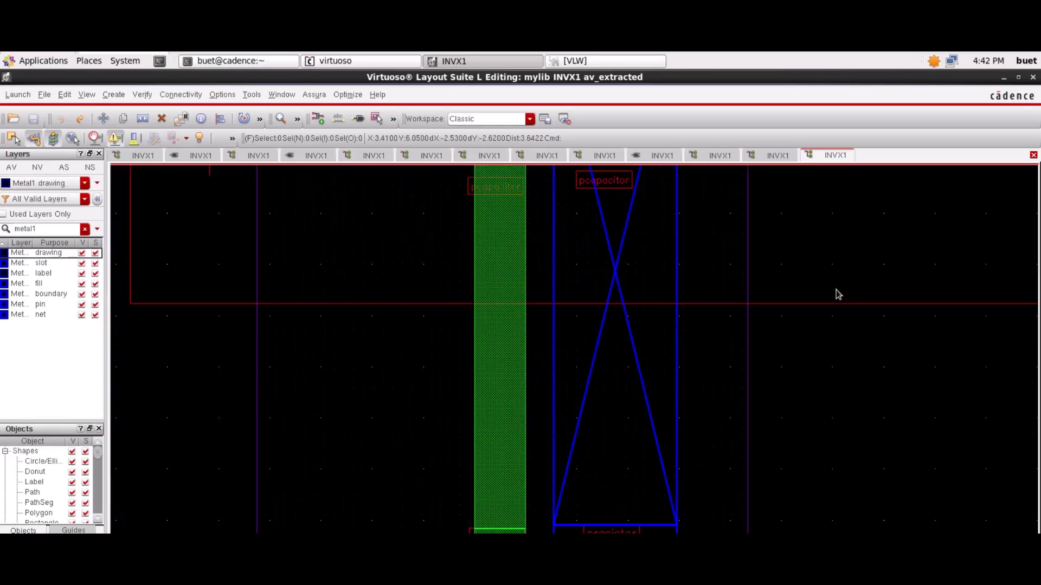
key(Up)
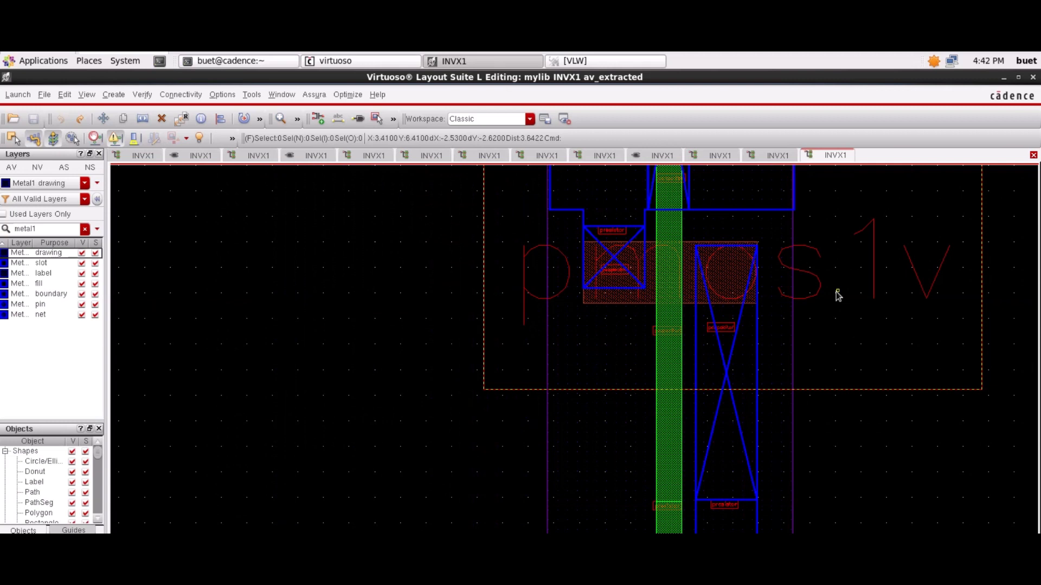
scroll(838, 296, down, 3)
scroll(838, 296, down, 2)
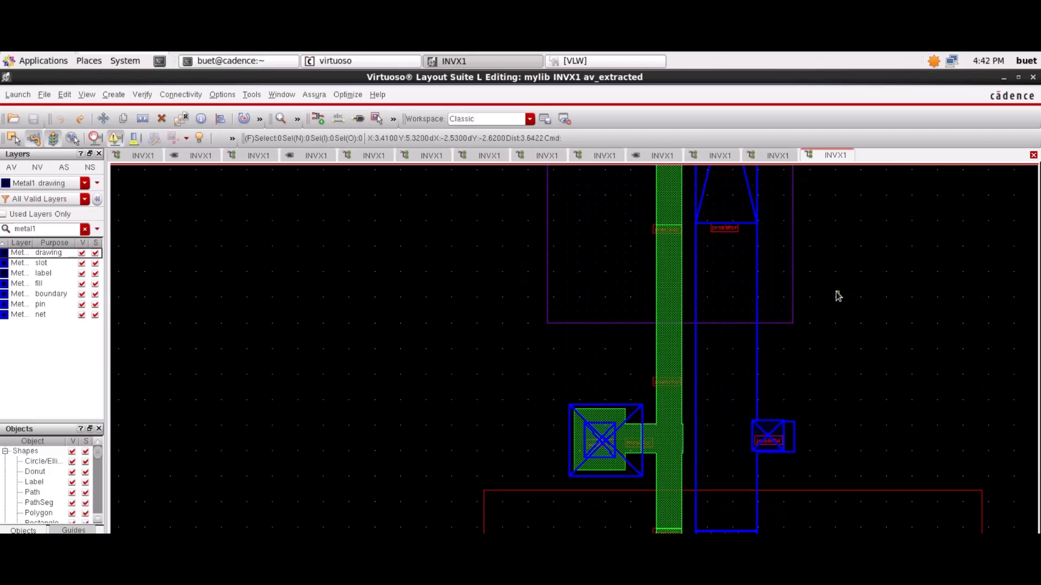
scroll(838, 296, down, 8)
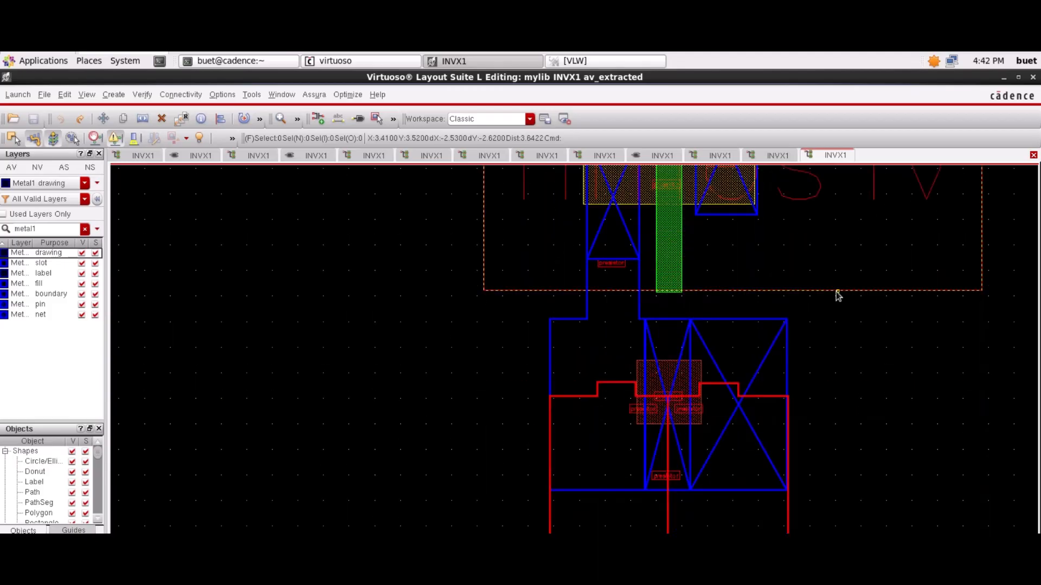
scroll(838, 295, down, 2)
scroll(838, 296, down, 4)
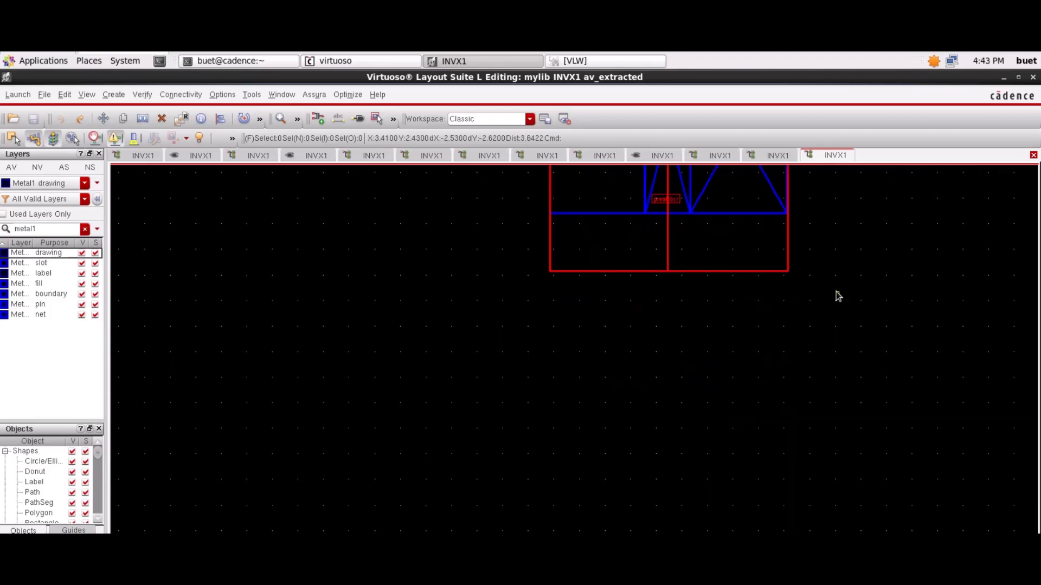
- Return from the empty area below the cell and review the extracted inverter from the NMOS up to the supply rail
scroll(838, 296, down, 18)
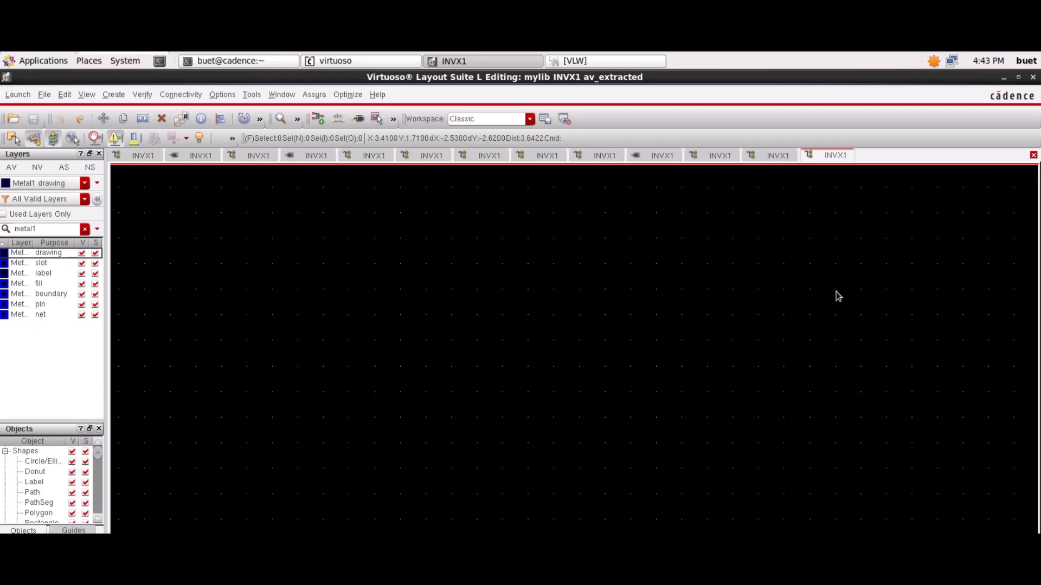
scroll(838, 296, down, 5)
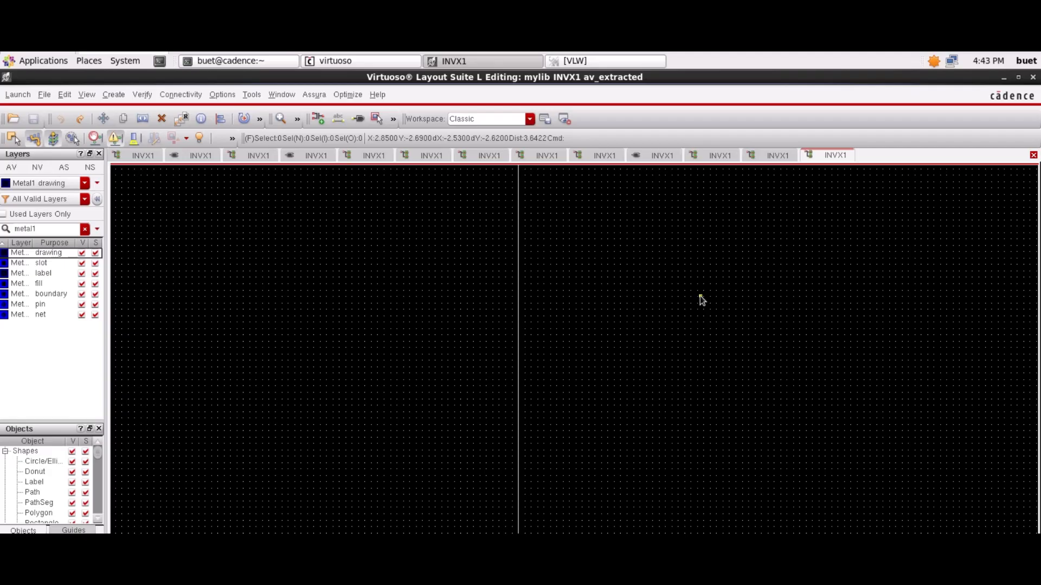
scroll(628, 286, down, 1)
scroll(648, 286, up, 3)
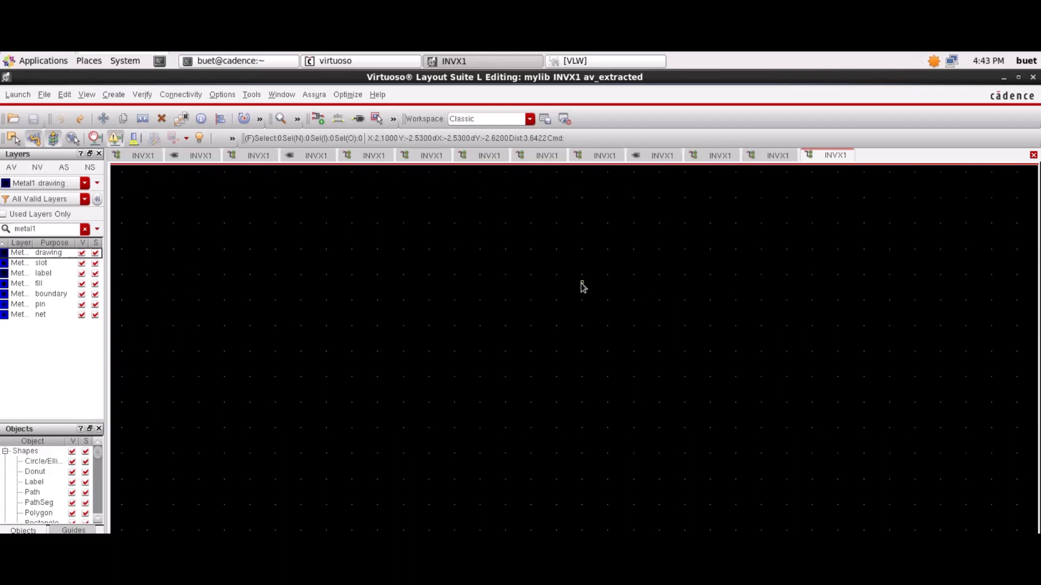
scroll(583, 288, down, 1)
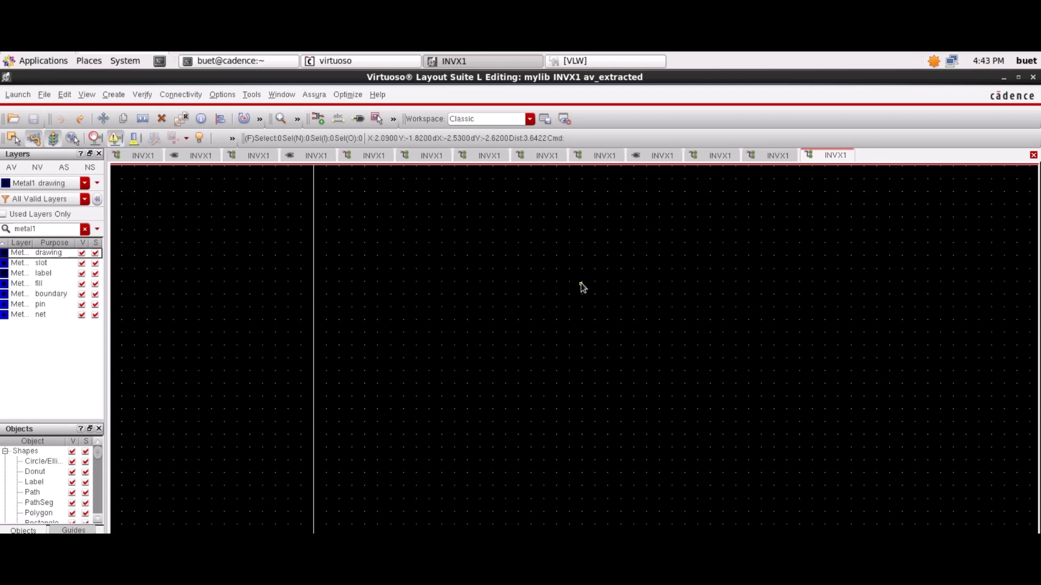
scroll(583, 287, up, 1)
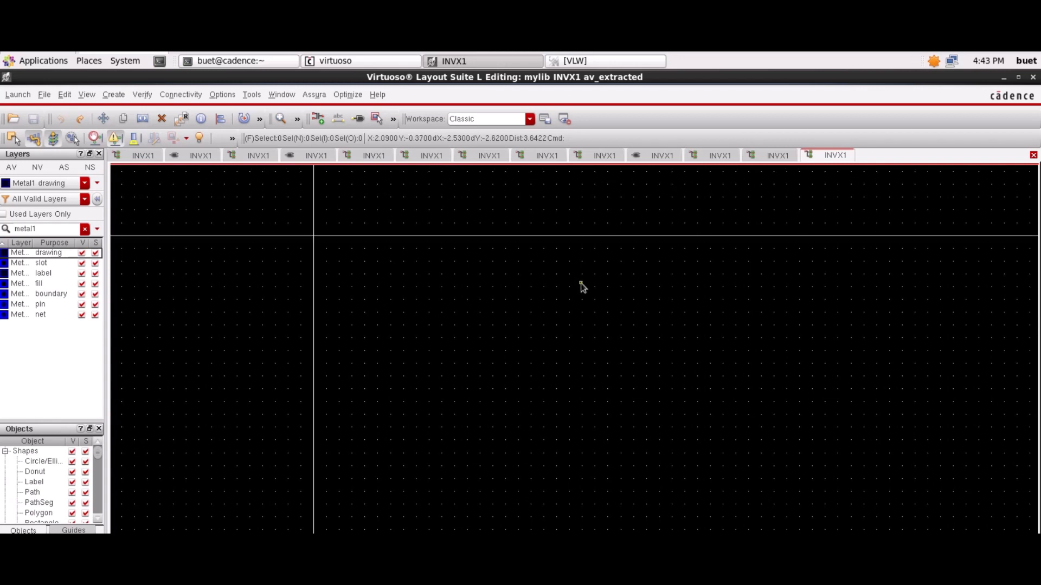
scroll(583, 288, up, 6)
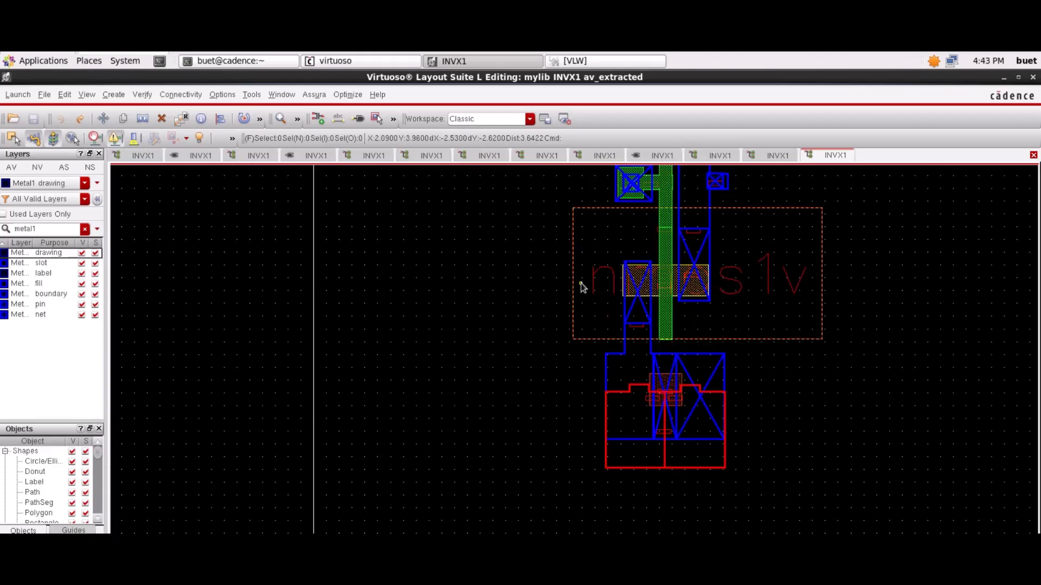
scroll(582, 288, up, 1)
scroll(583, 287, up, 1)
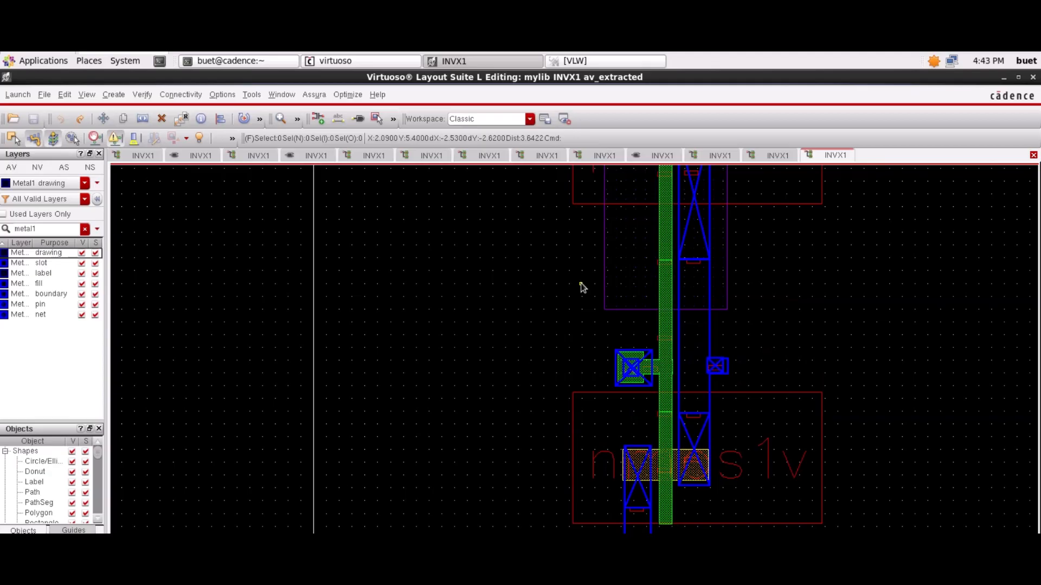
scroll(583, 287, up, 5)
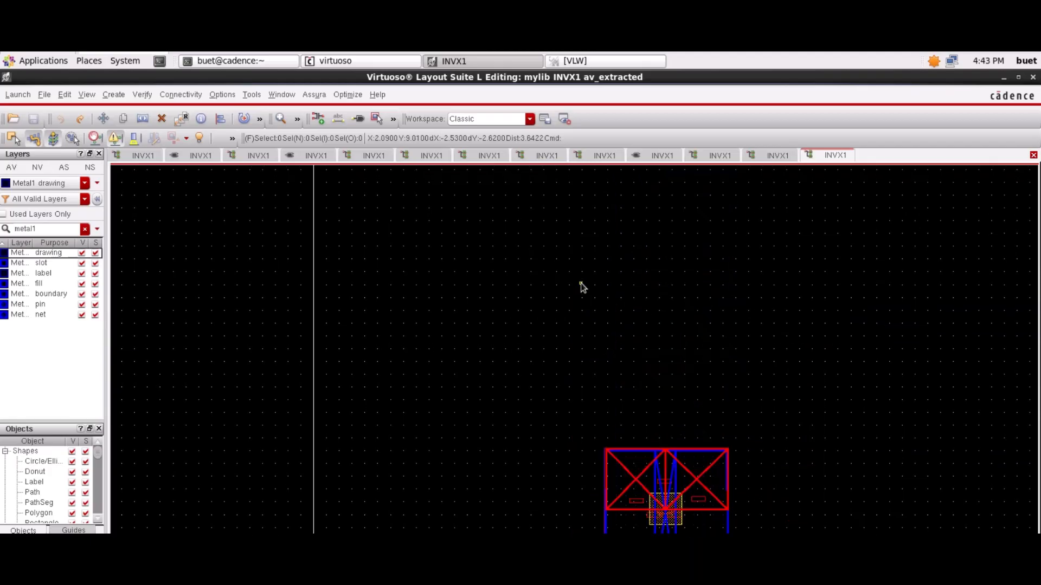
scroll(583, 288, up, 1)
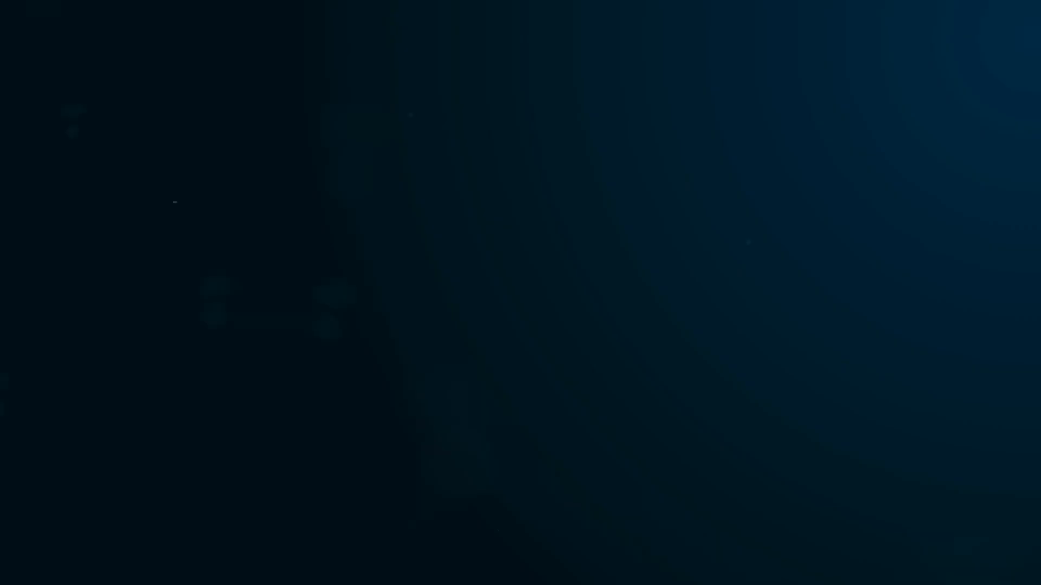